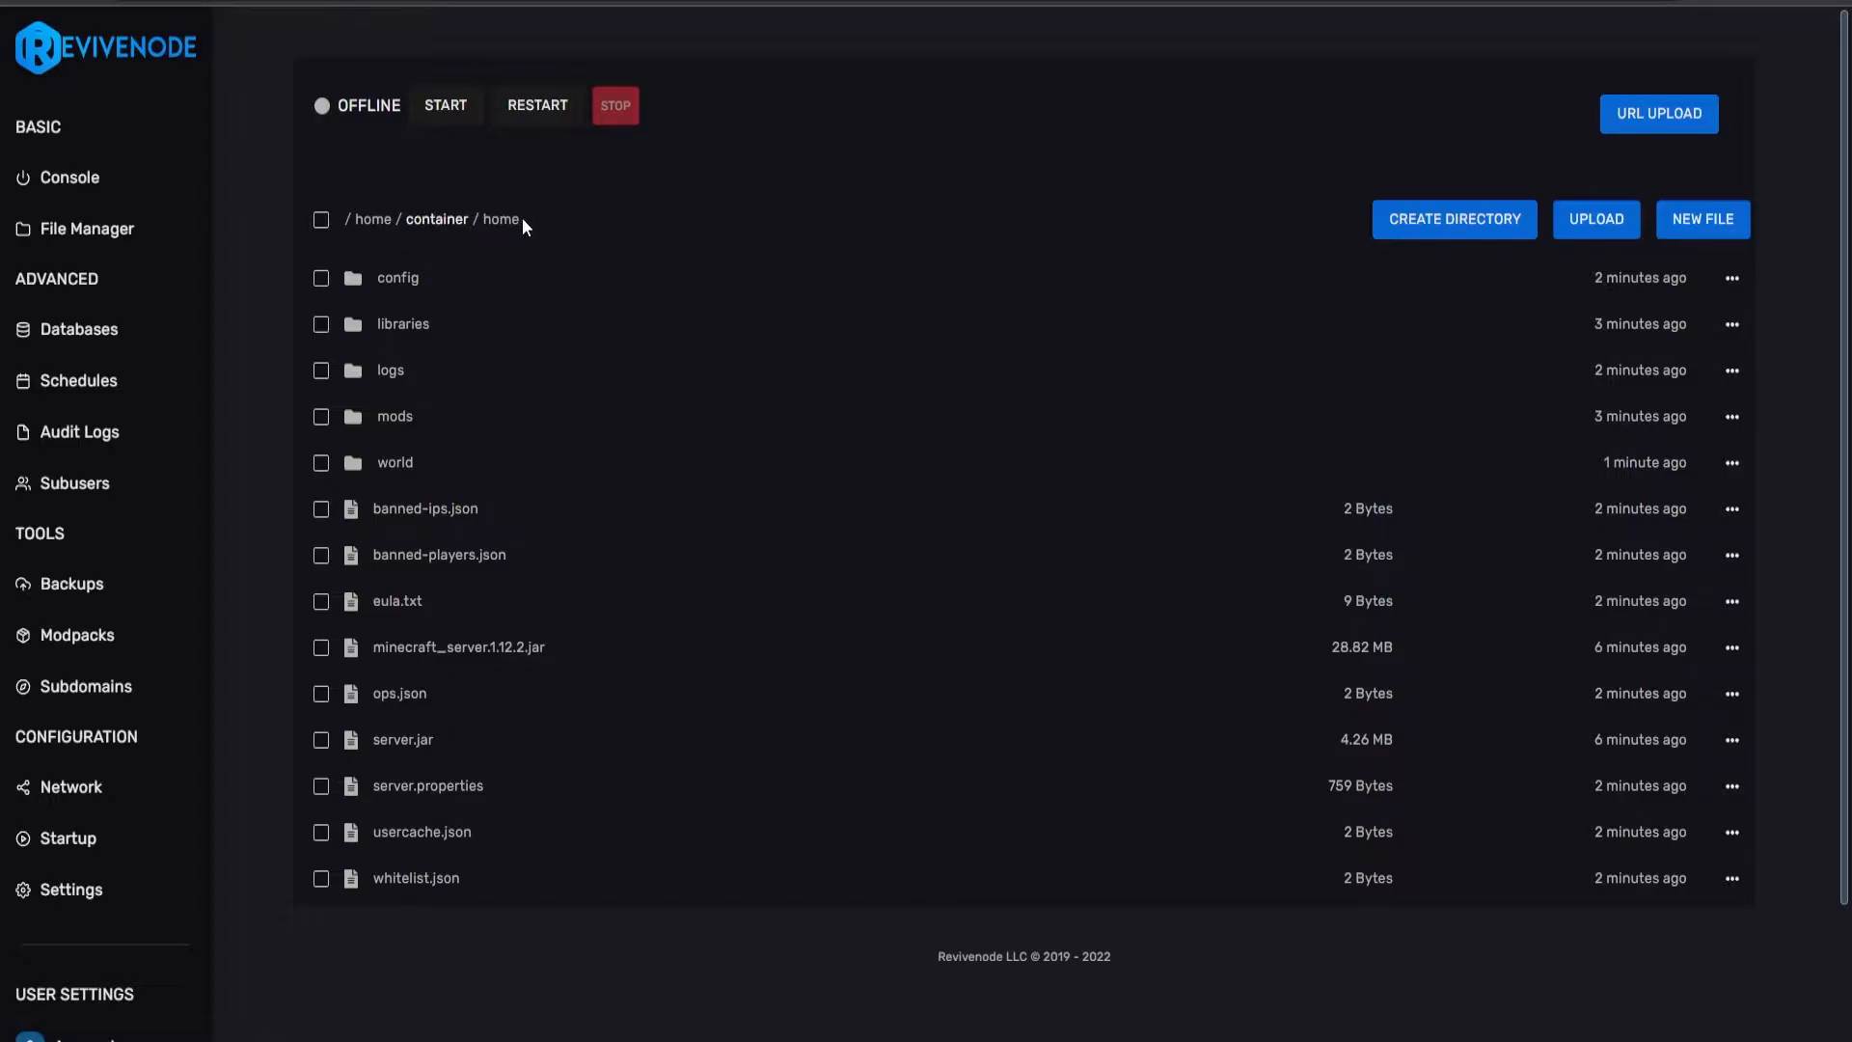
- View the parent container directory and return to its home folder
left_click_drag(355, 220, 389, 218)
left_click(454, 222)
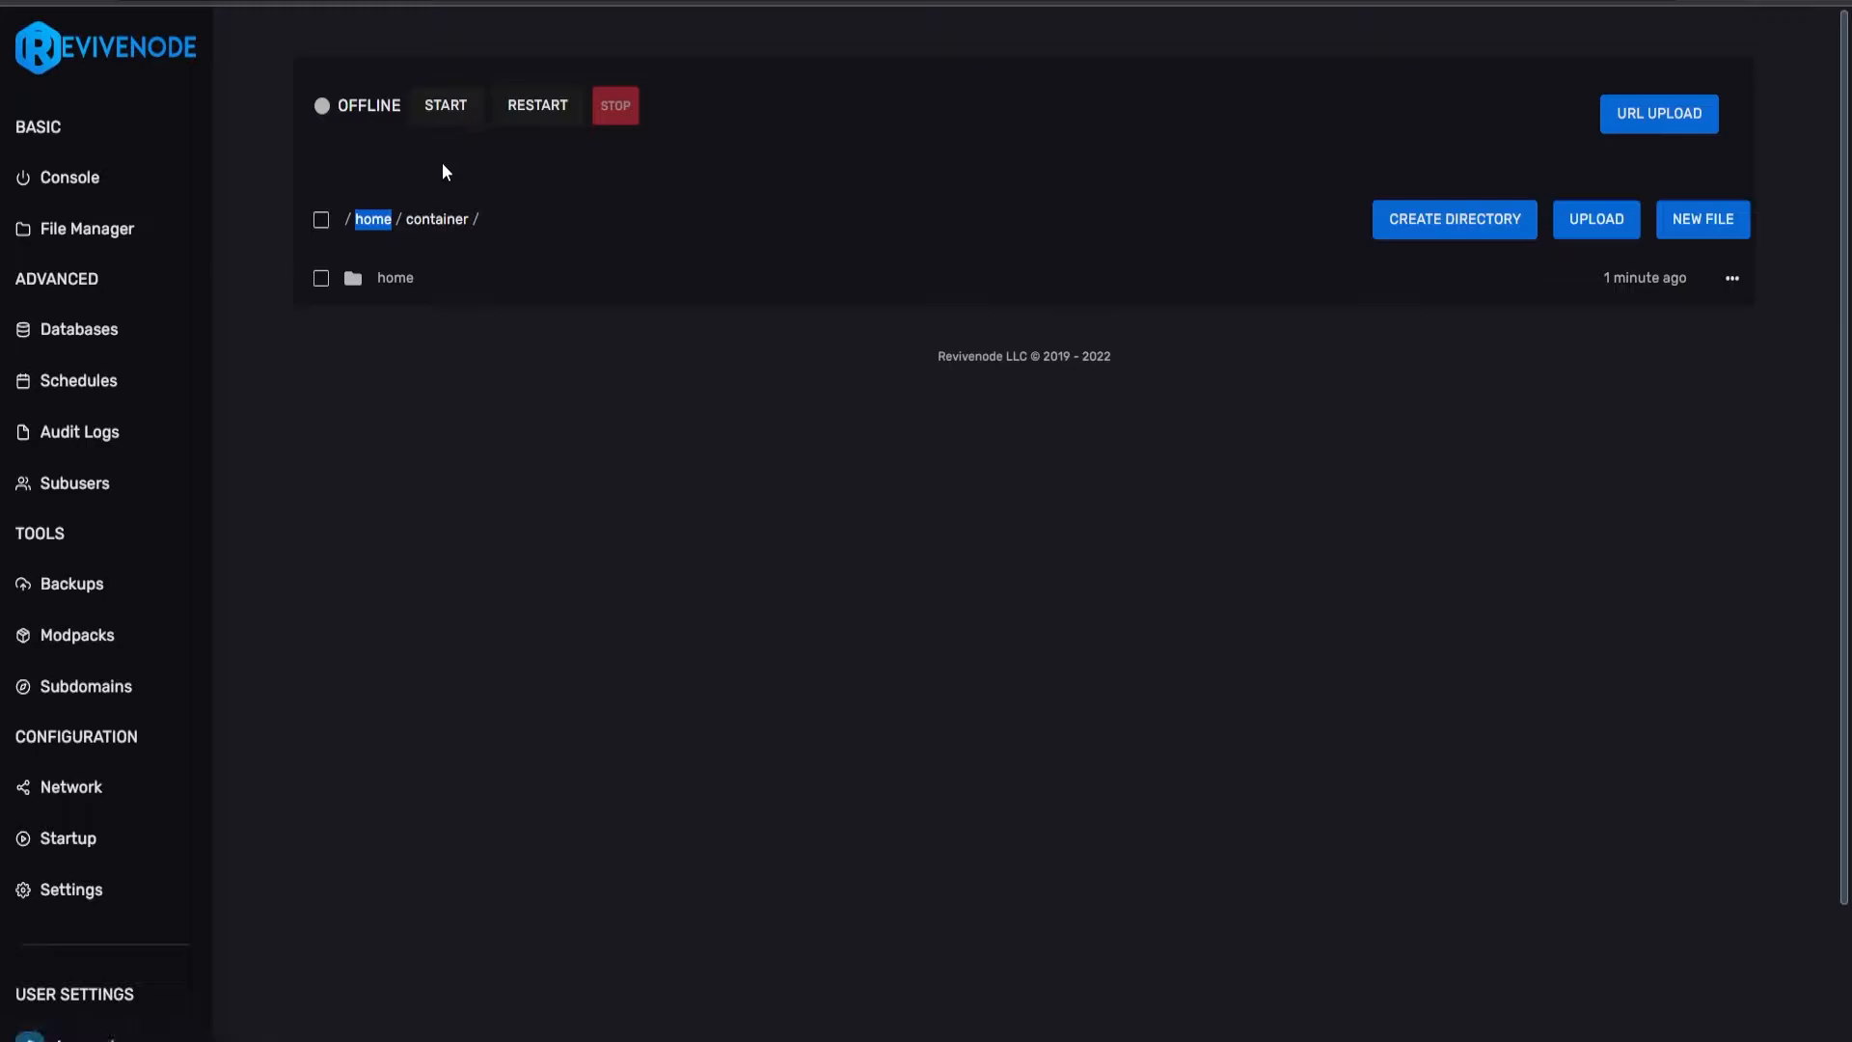
left_click(395, 277)
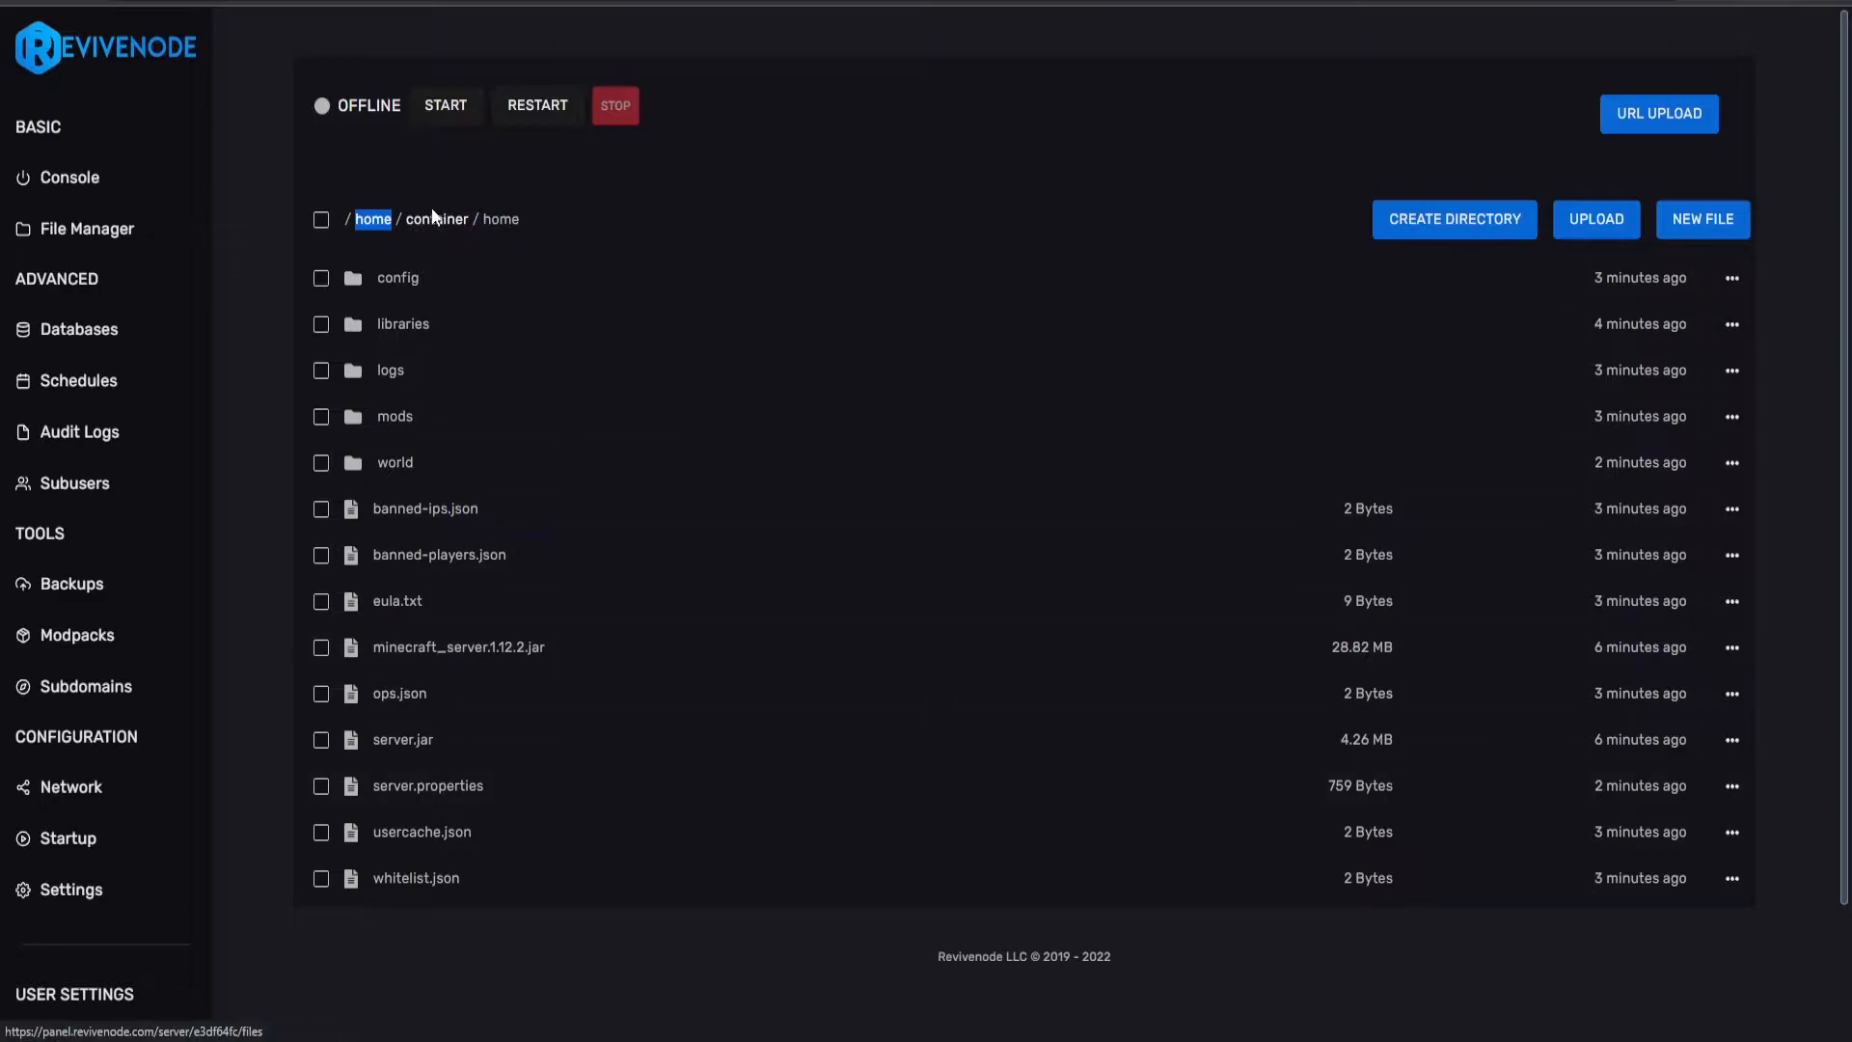
- Select all folders and files inside the home folder and start moving them
left_click(321, 277)
left_click(321, 324)
left_click(321, 370)
left_click(322, 418)
left_click(321, 464)
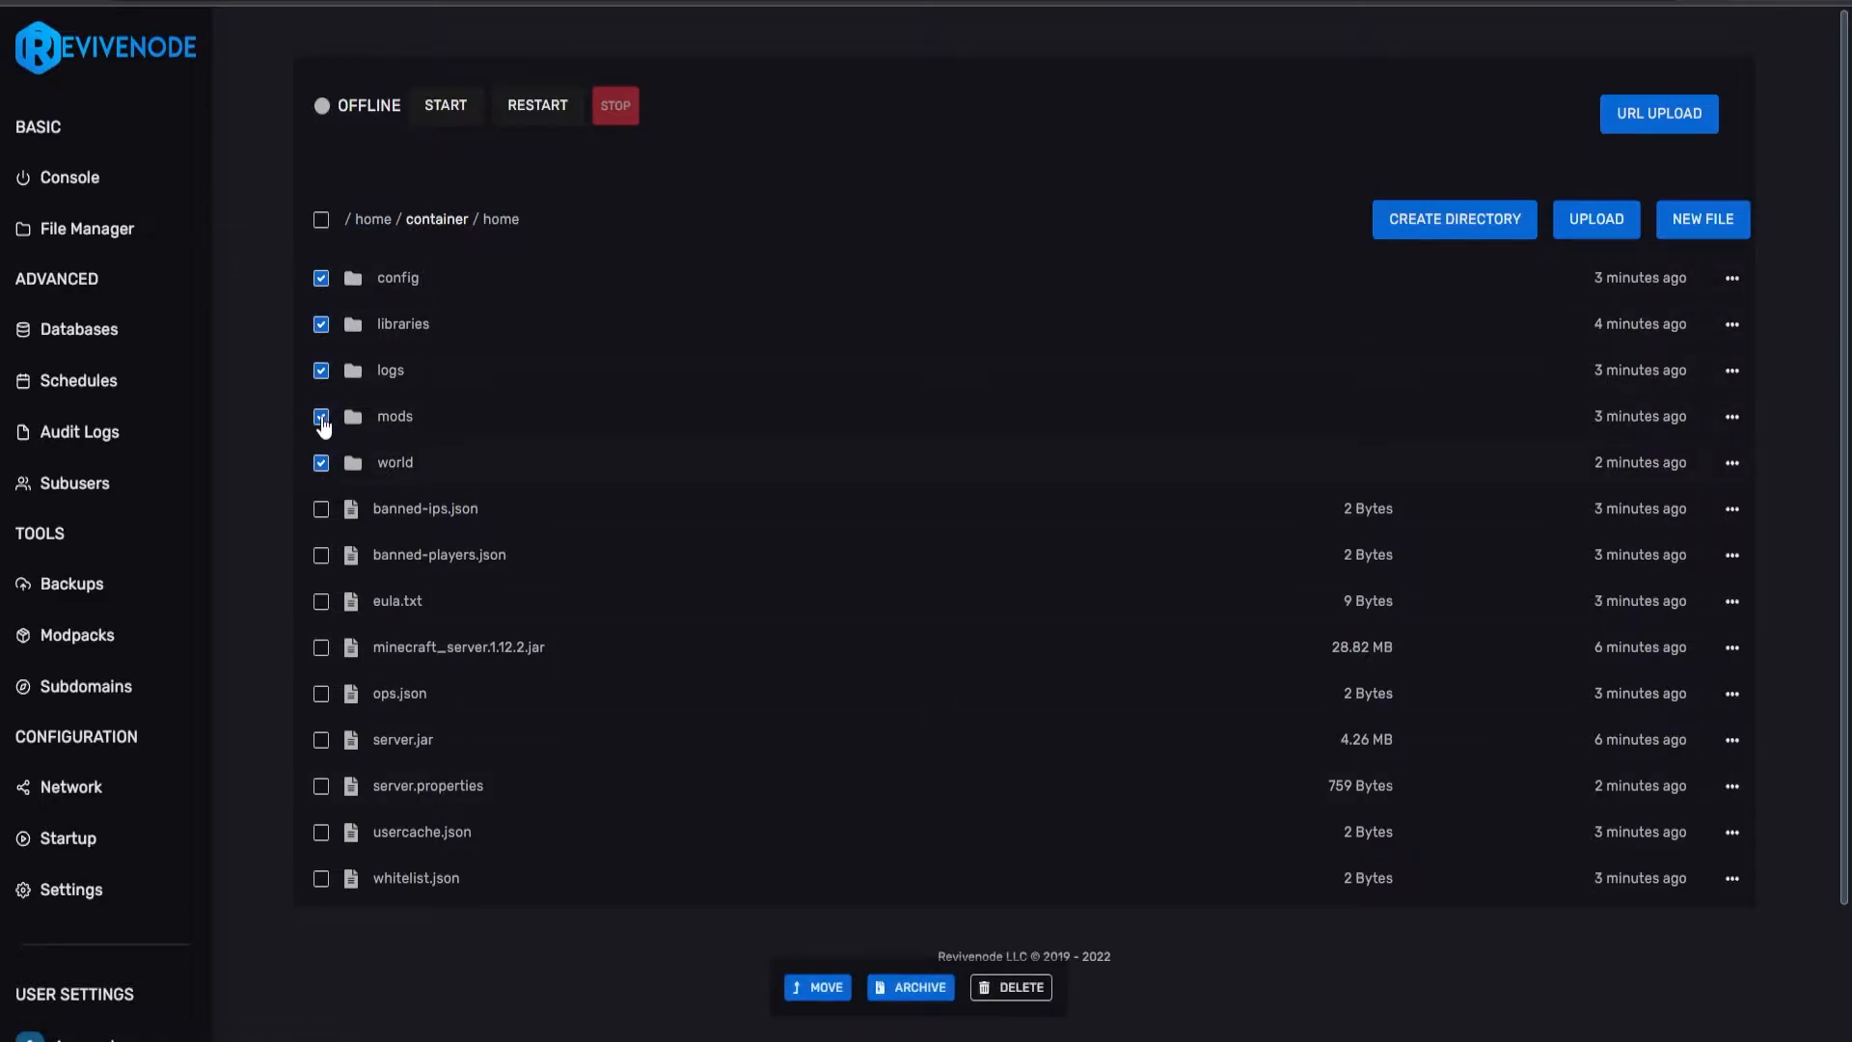
left_click(322, 221)
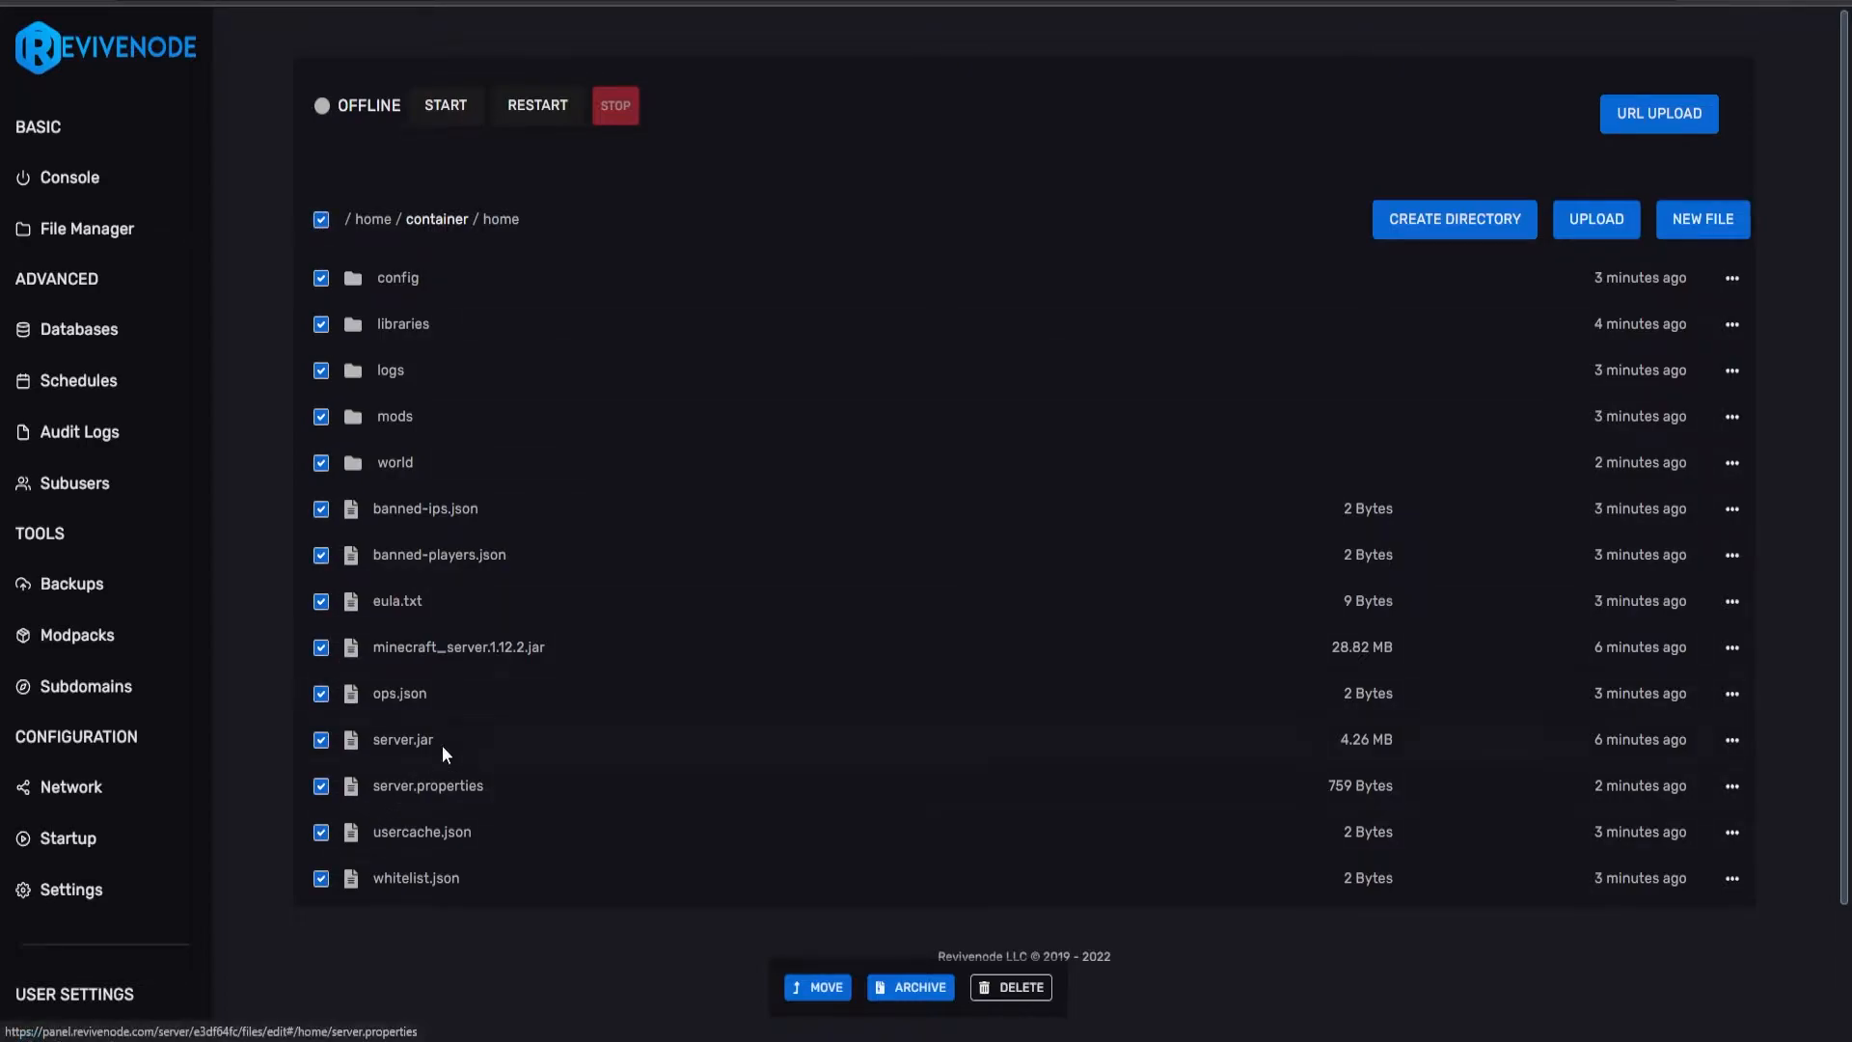
left_click(816, 986)
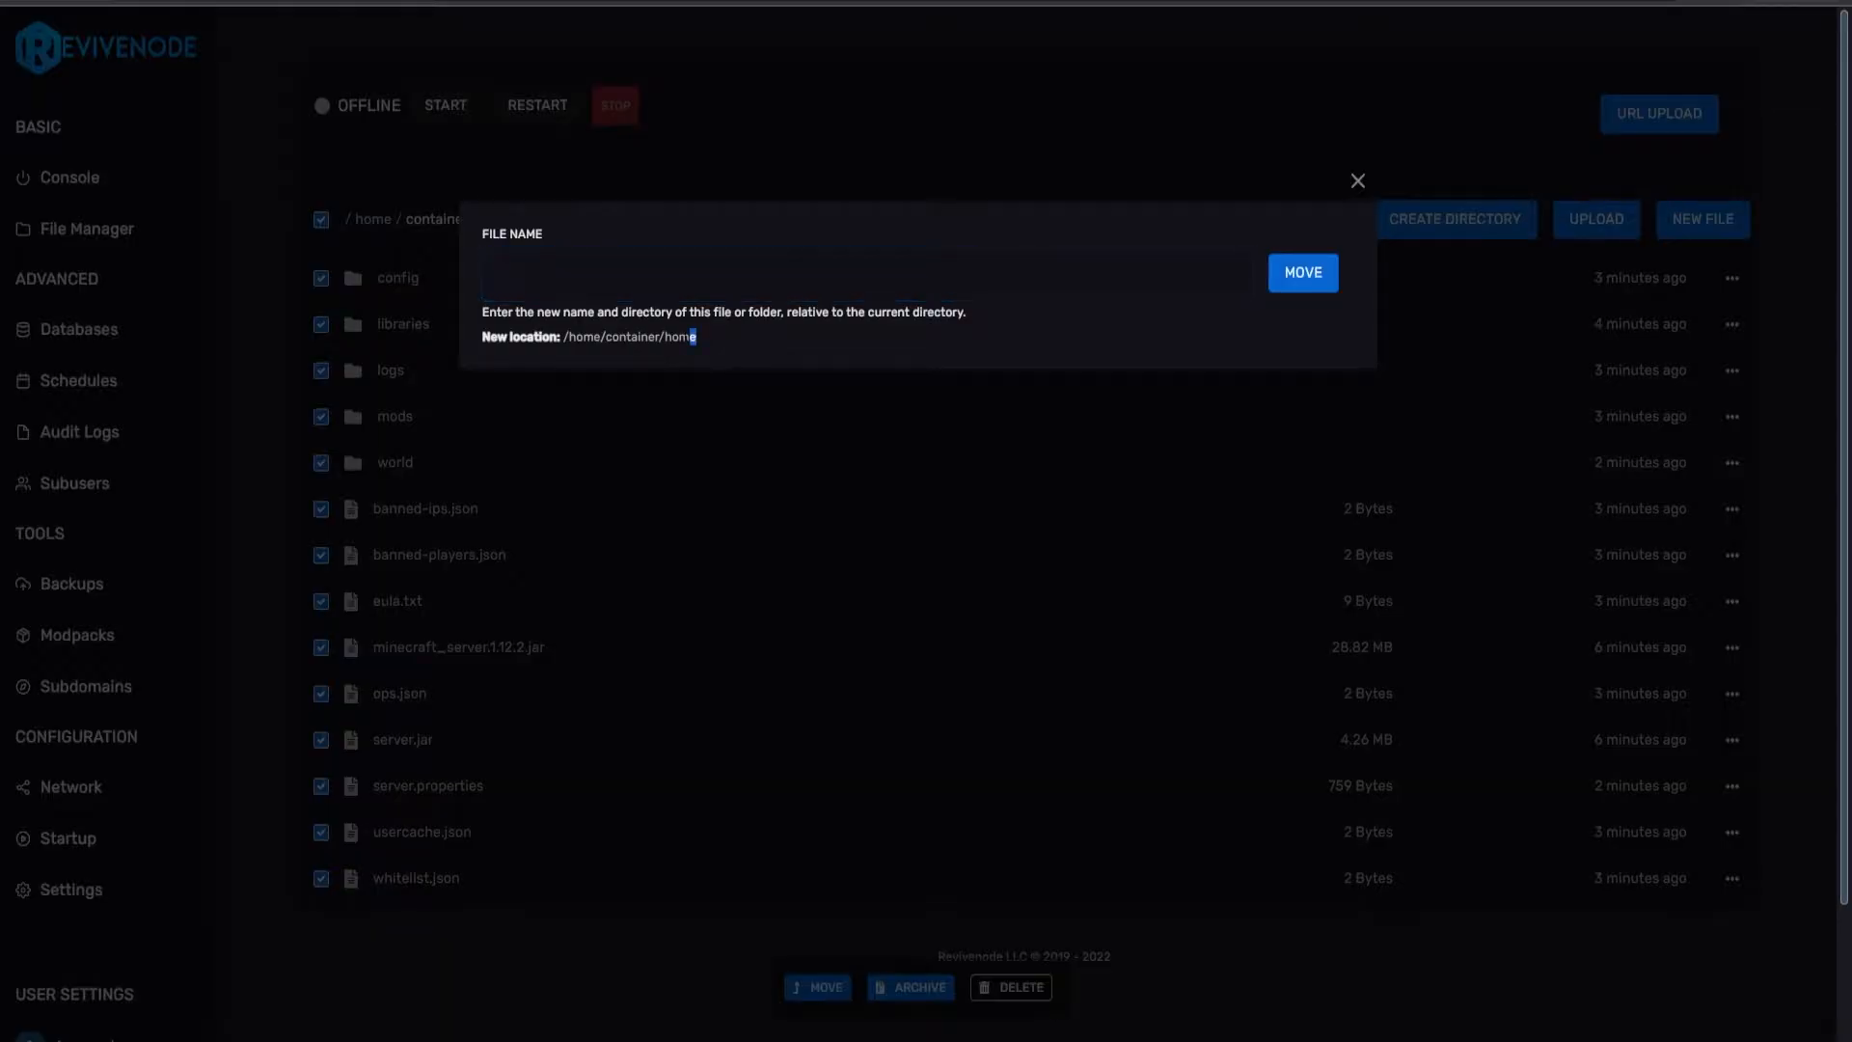
left_click_drag(696, 337, 481, 338)
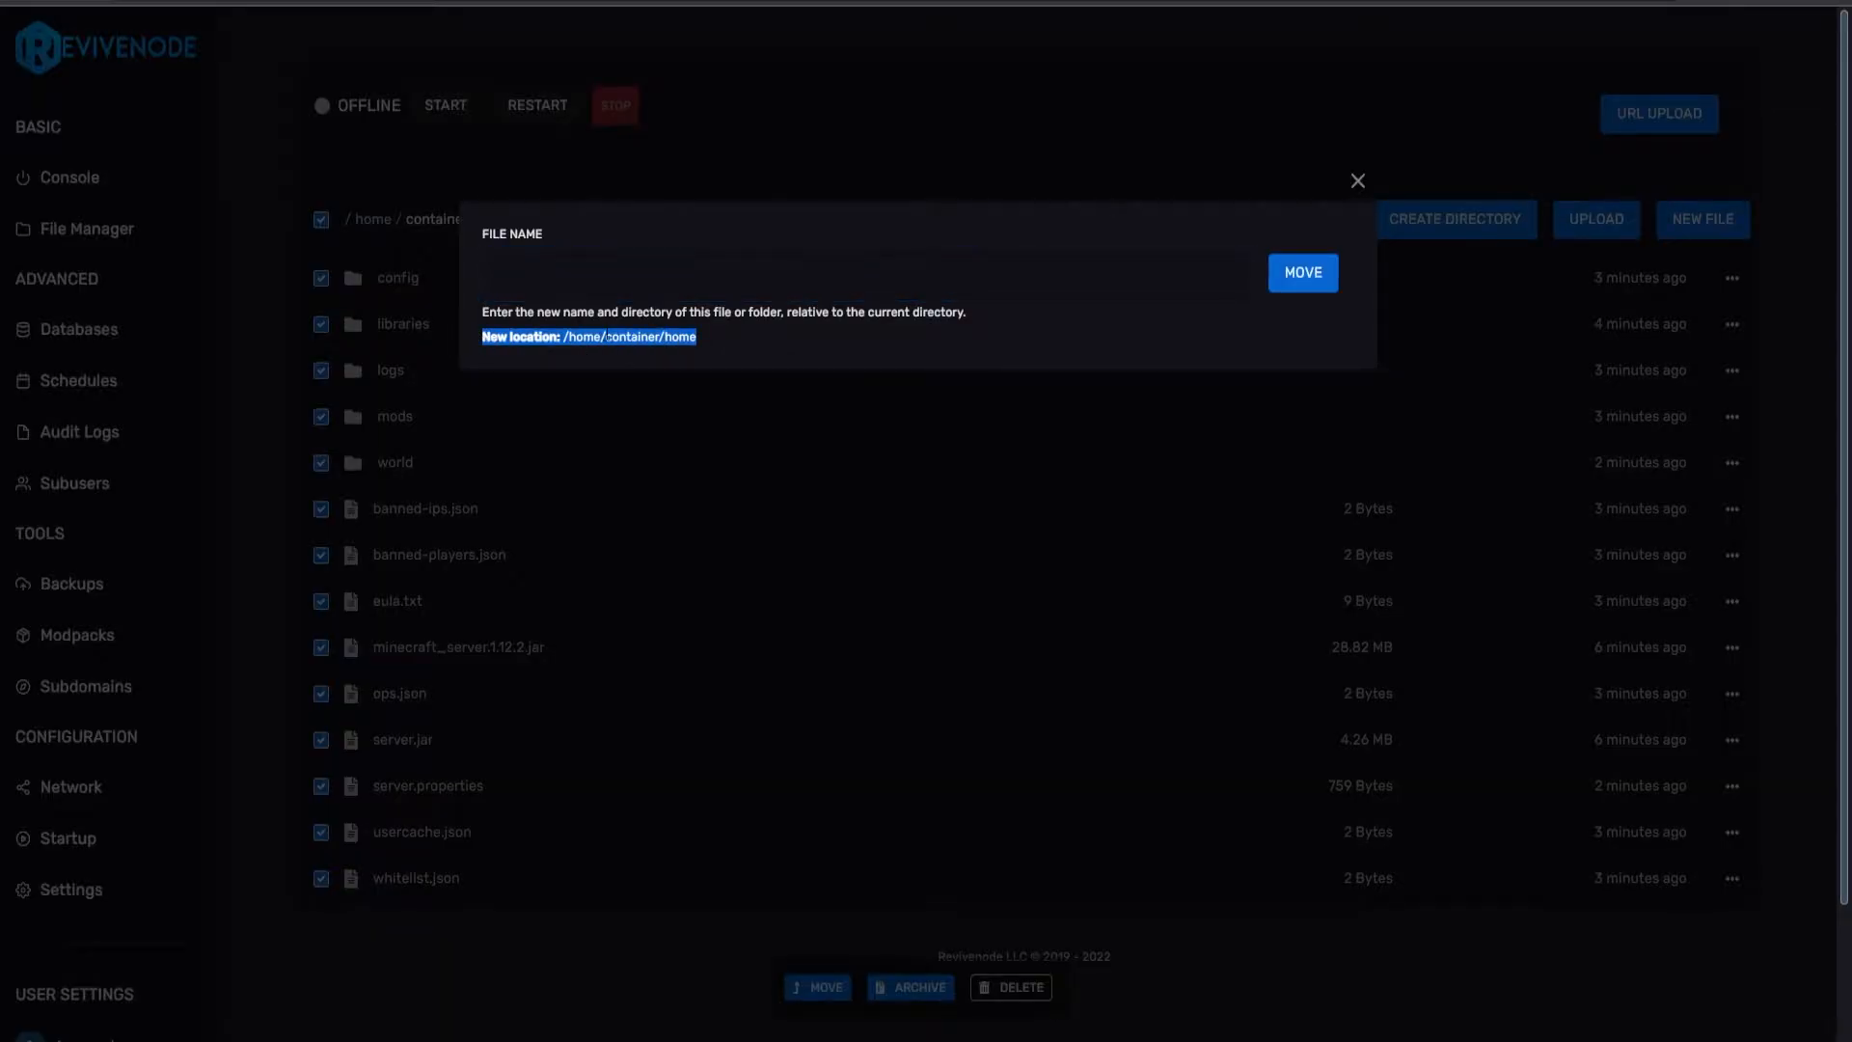
left_click(569, 273)
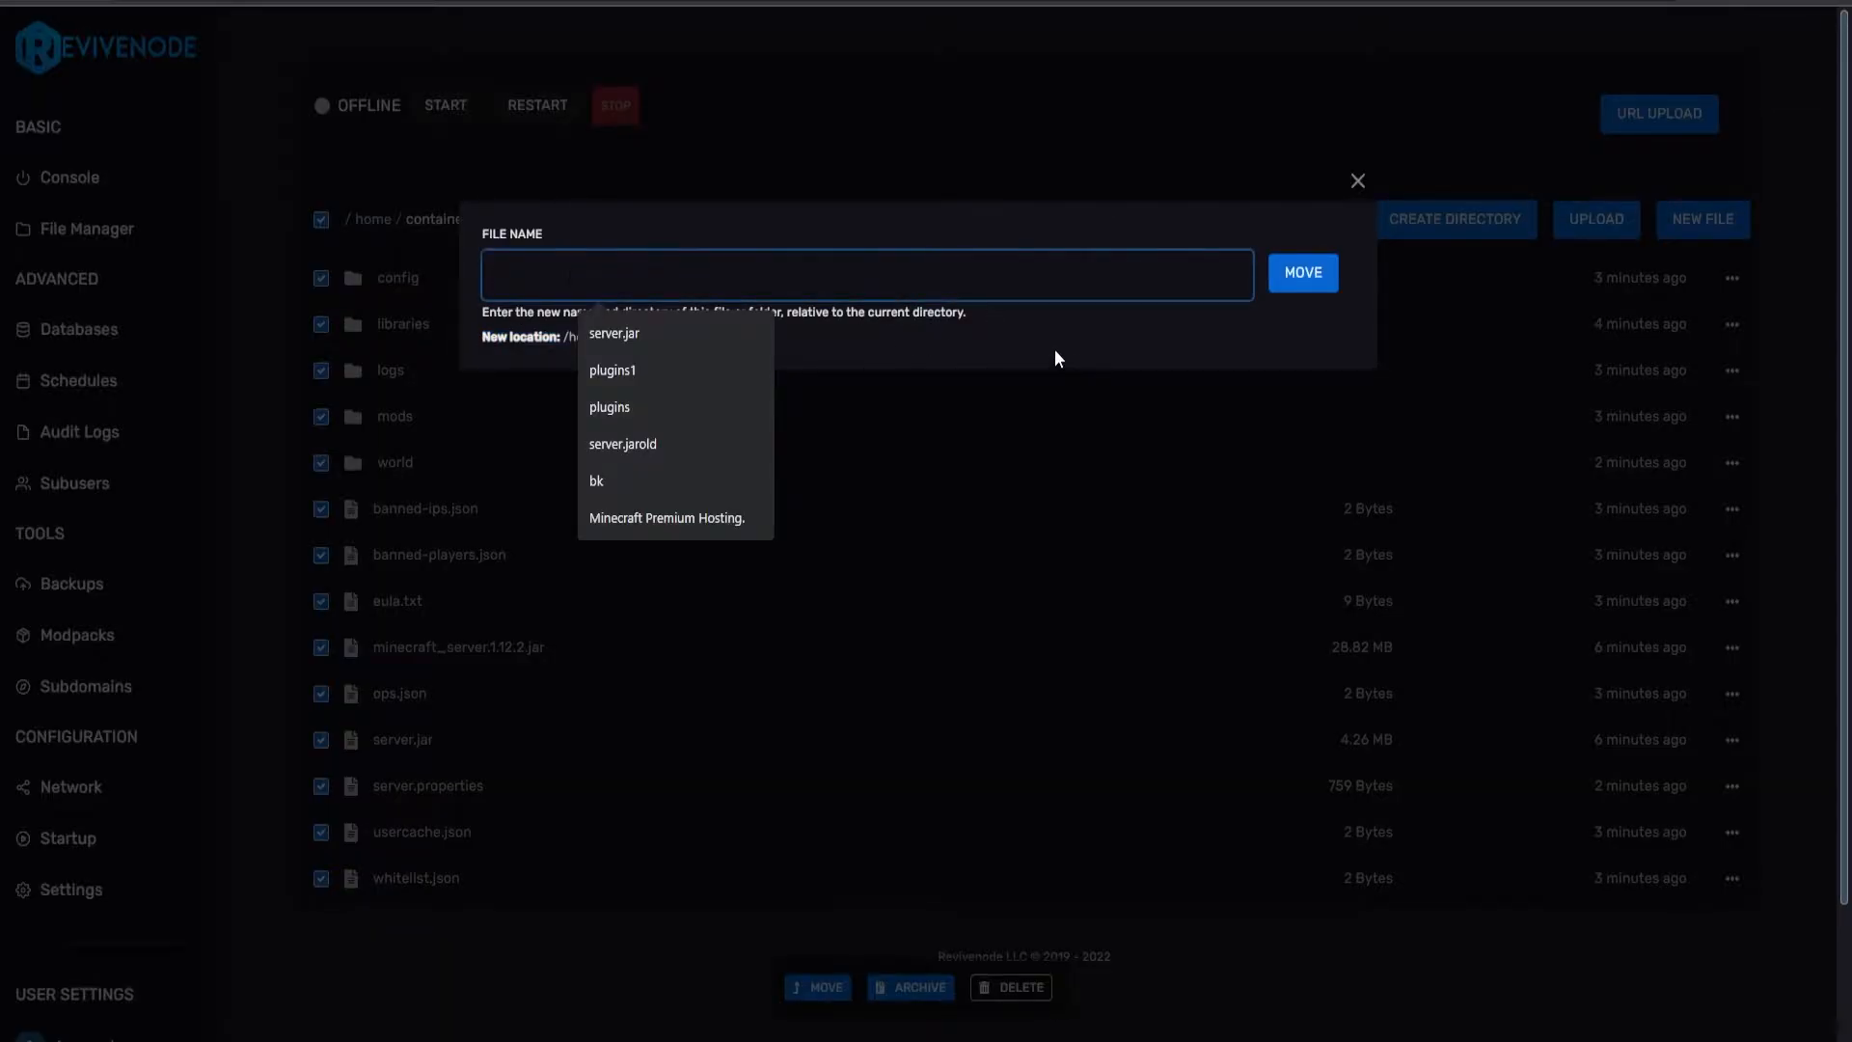
type(".")
key("BackSpace")
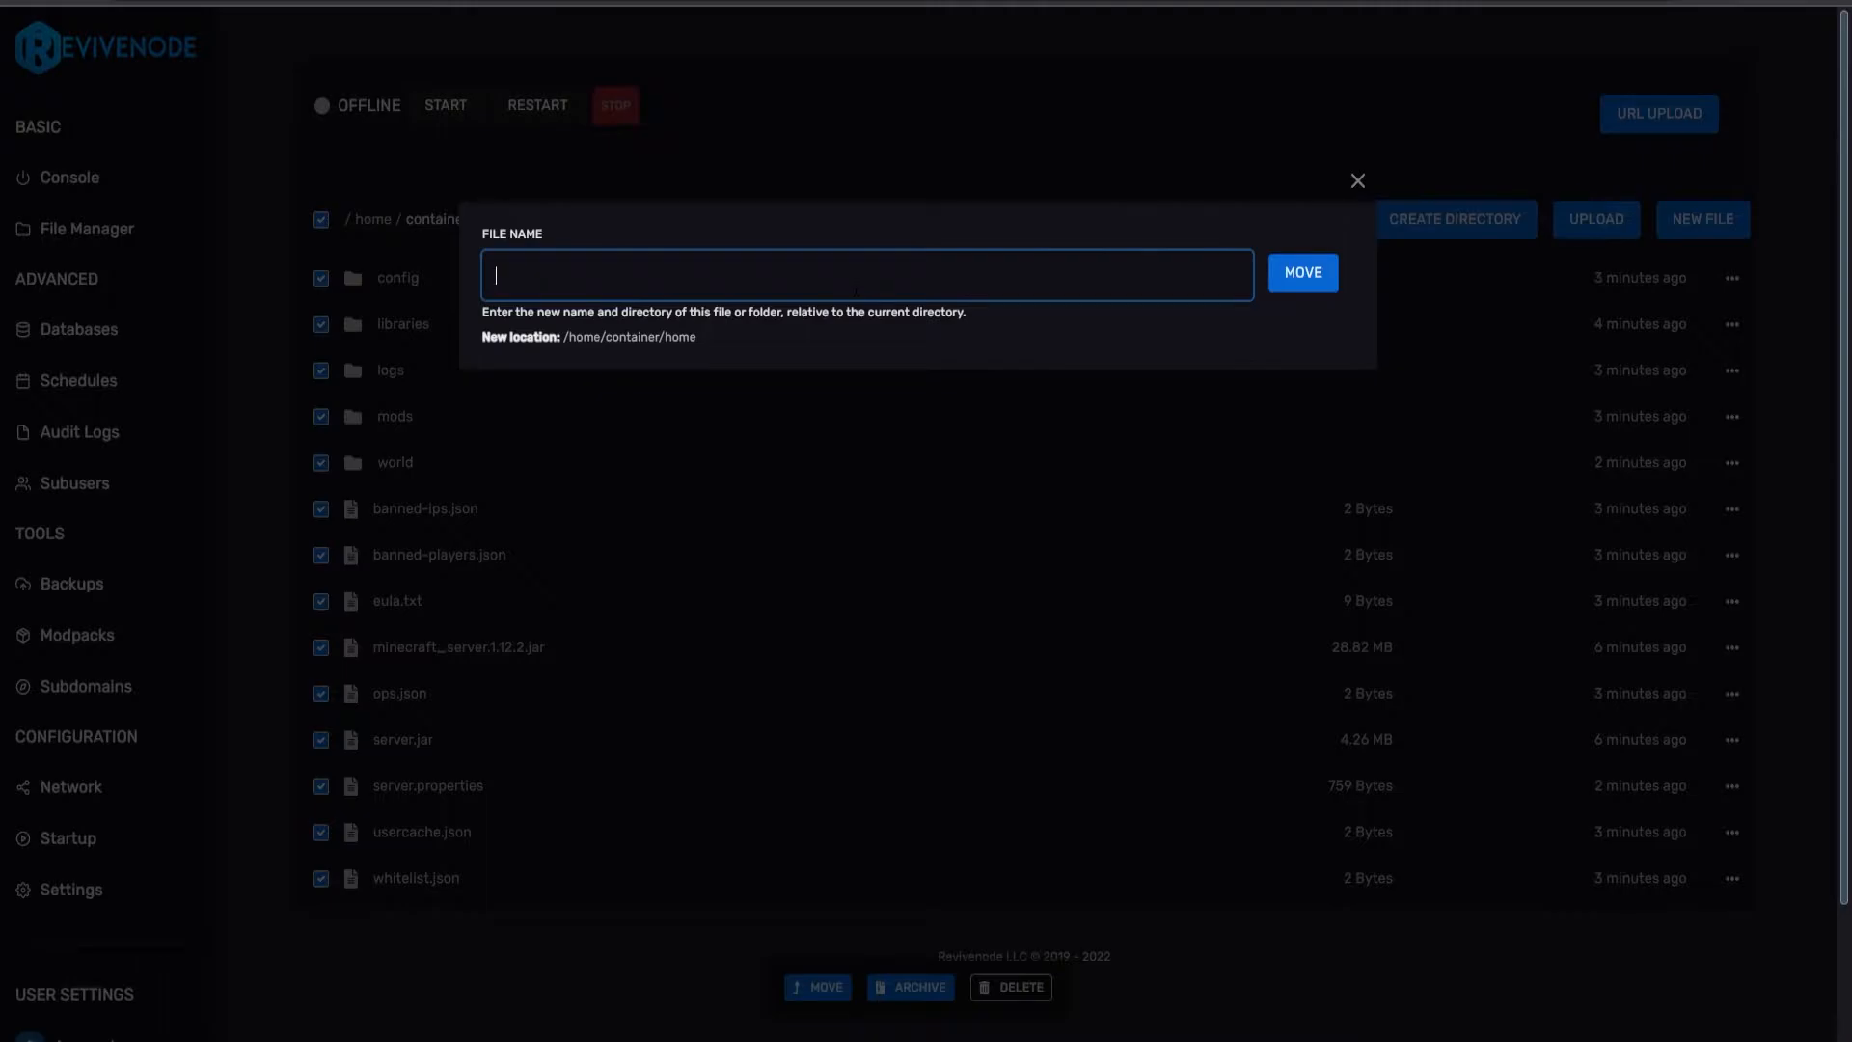
type("exmaple")
left_click_drag(550, 275, 392, 280)
key("BackSpace")
- Move the selected items up one level using the relative path ../ and go to the container directory
type("../")
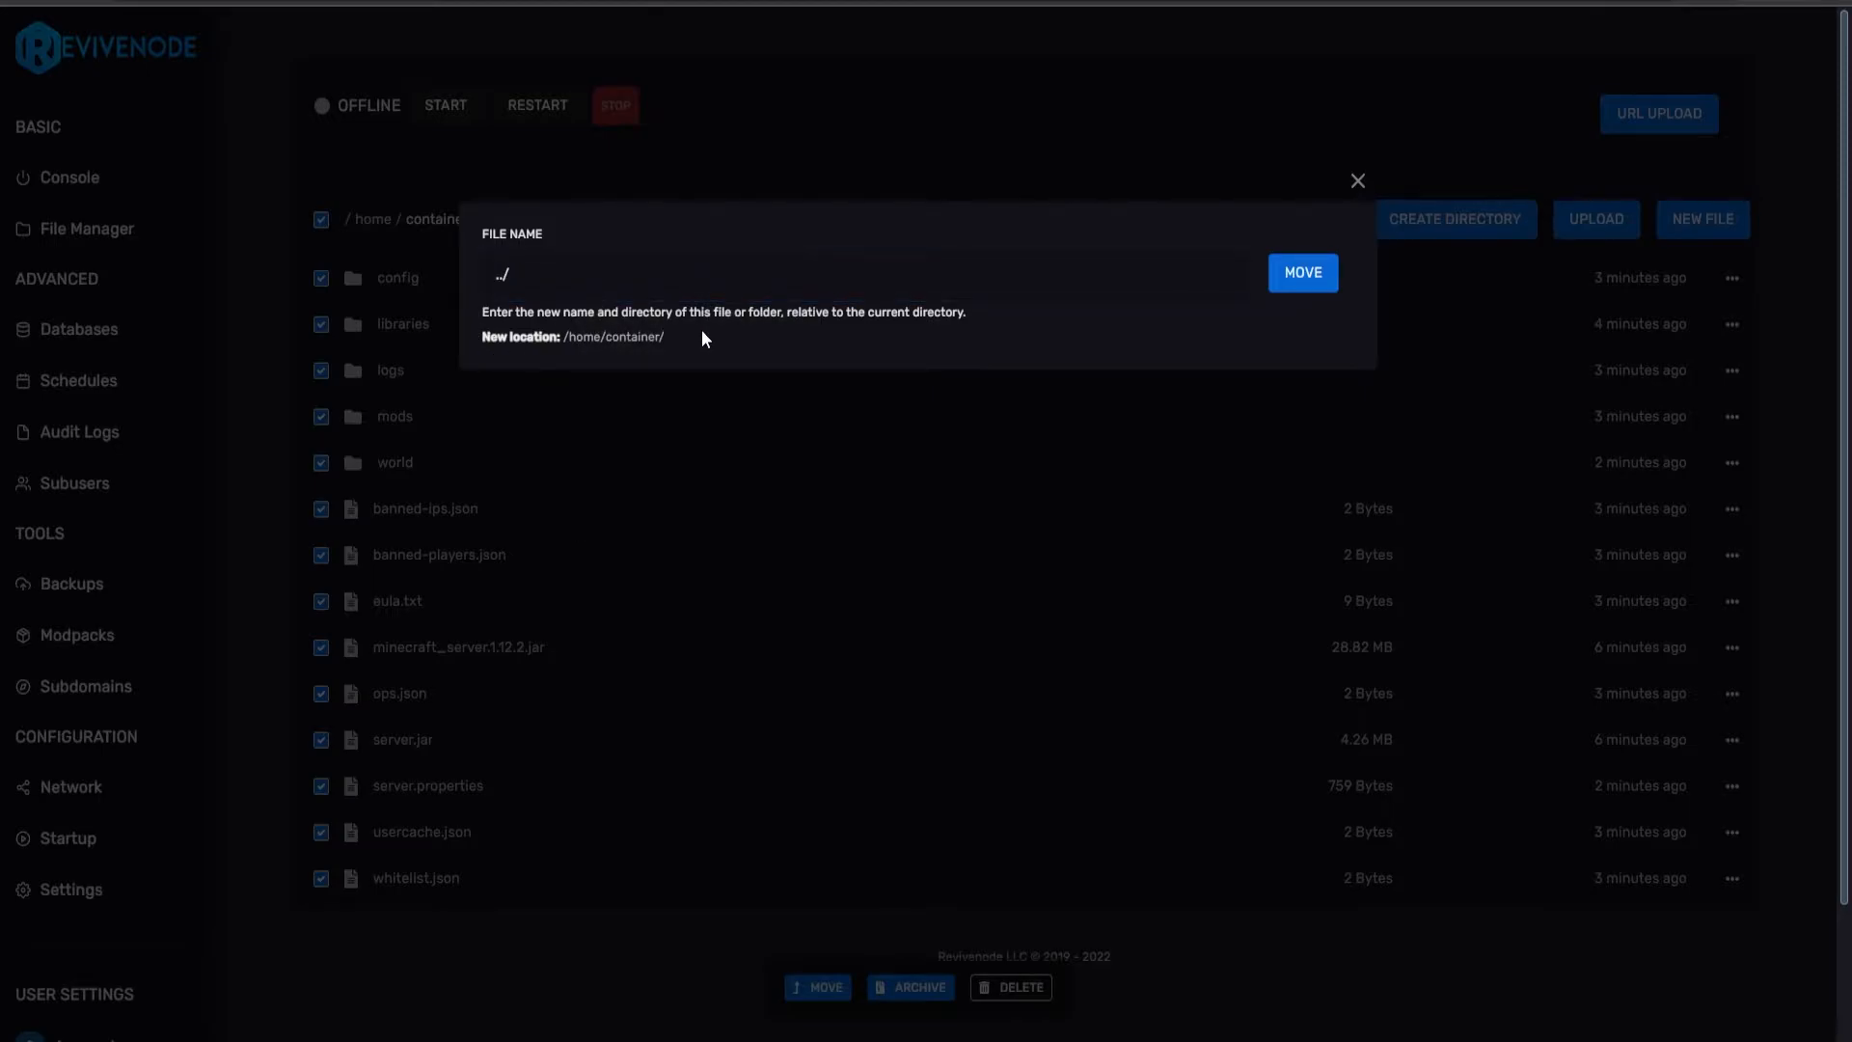
left_click(1312, 274)
left_click(405, 231)
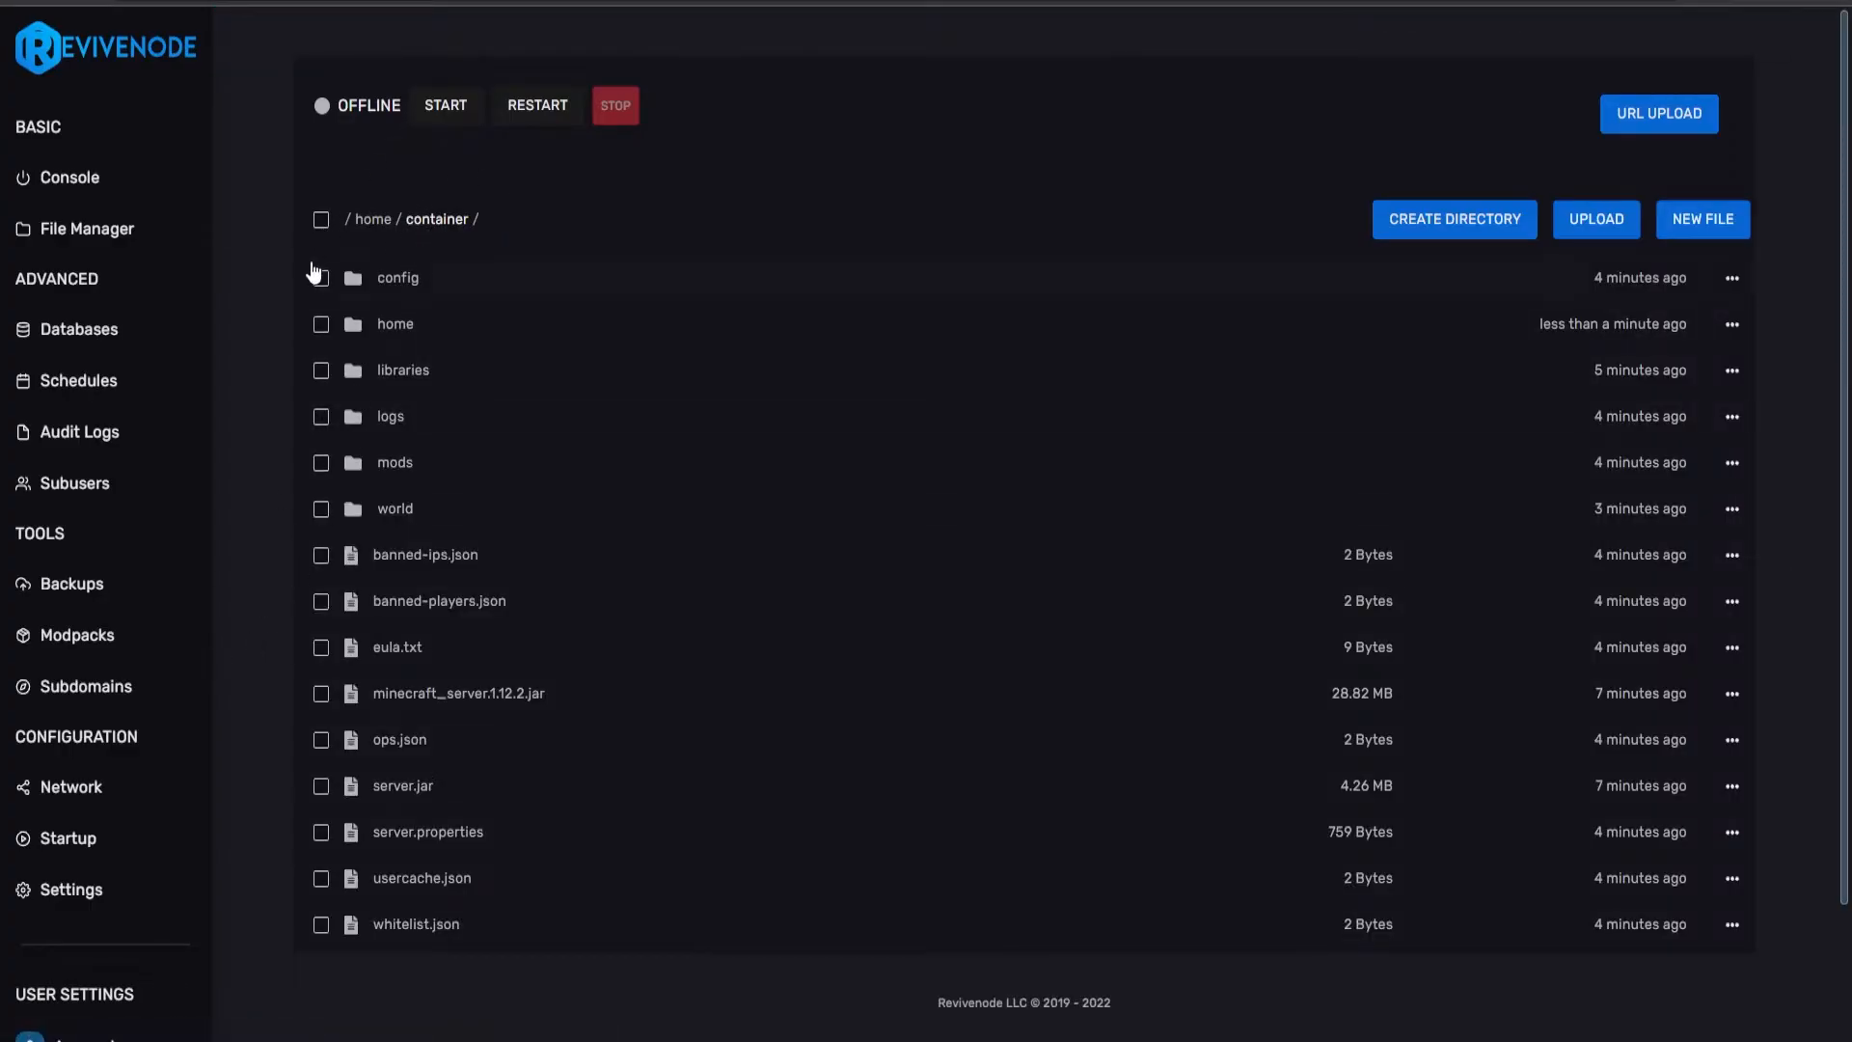
- Move everything in the container directory into the nested folder path 1/2
left_click(321, 220)
left_click(818, 985)
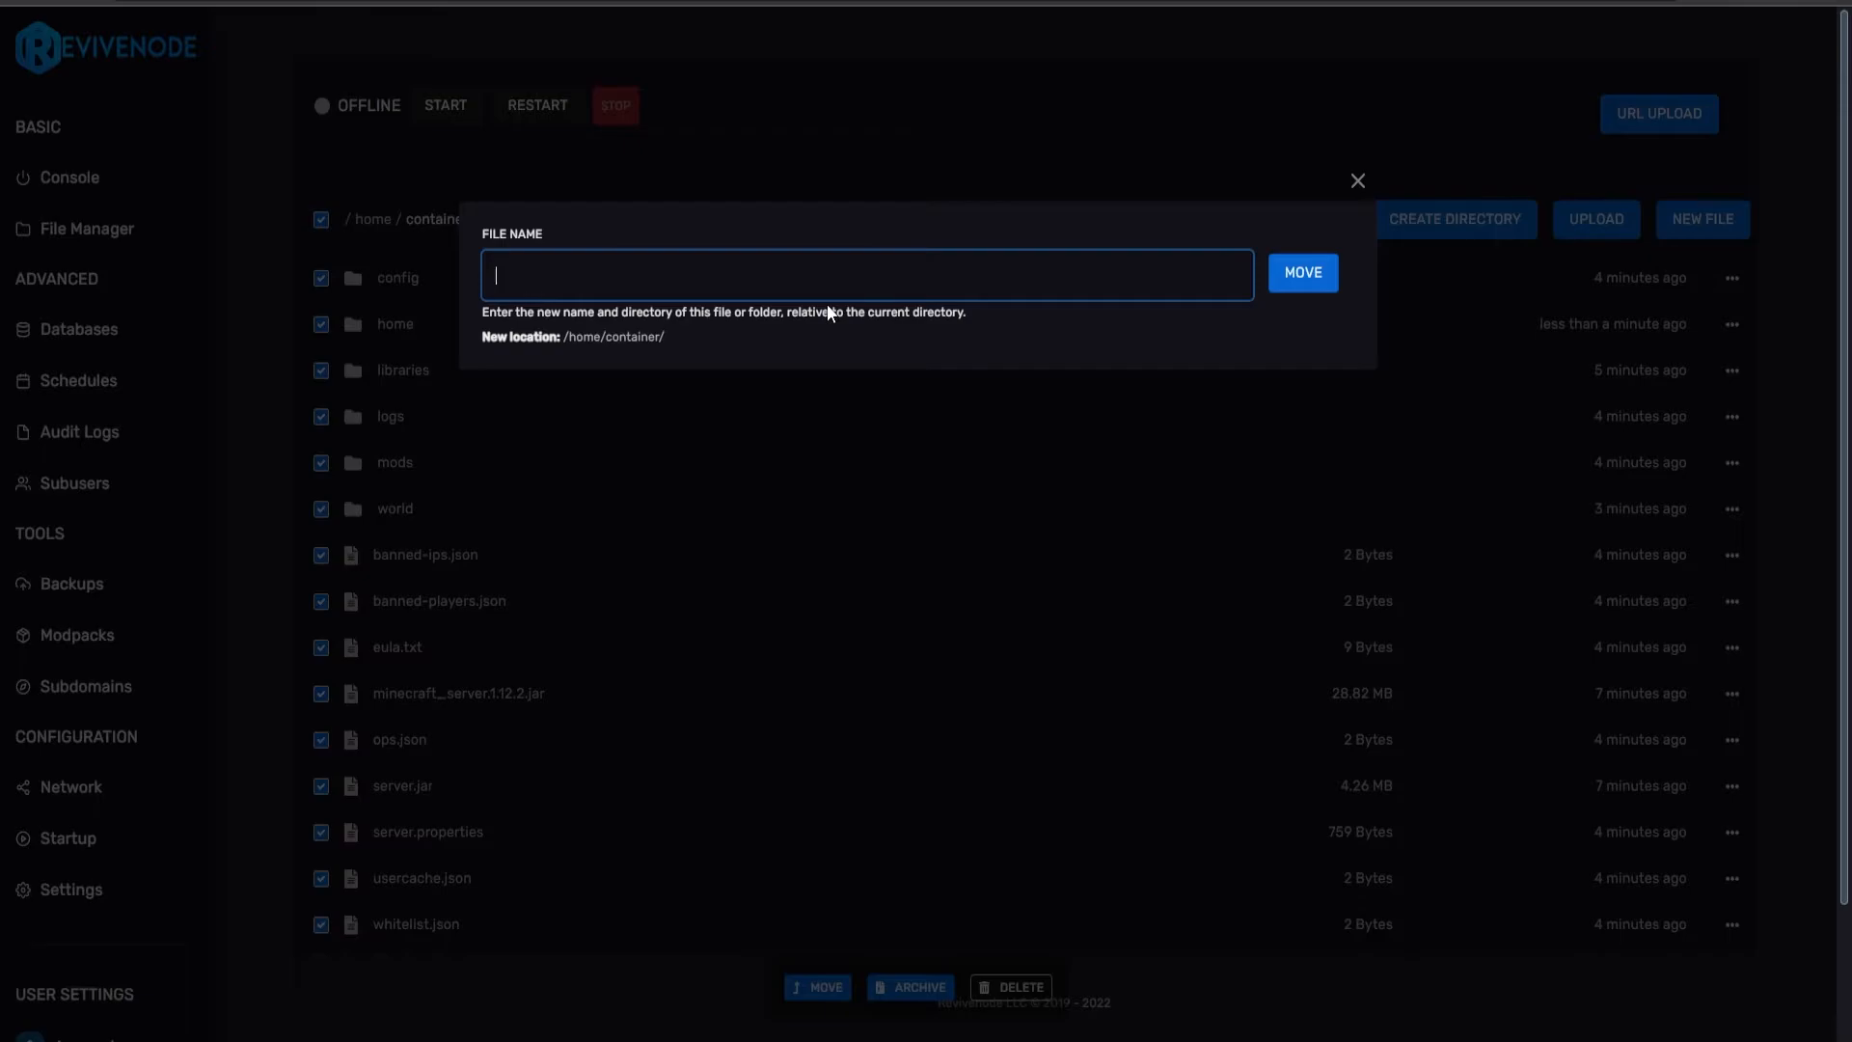
type("1")
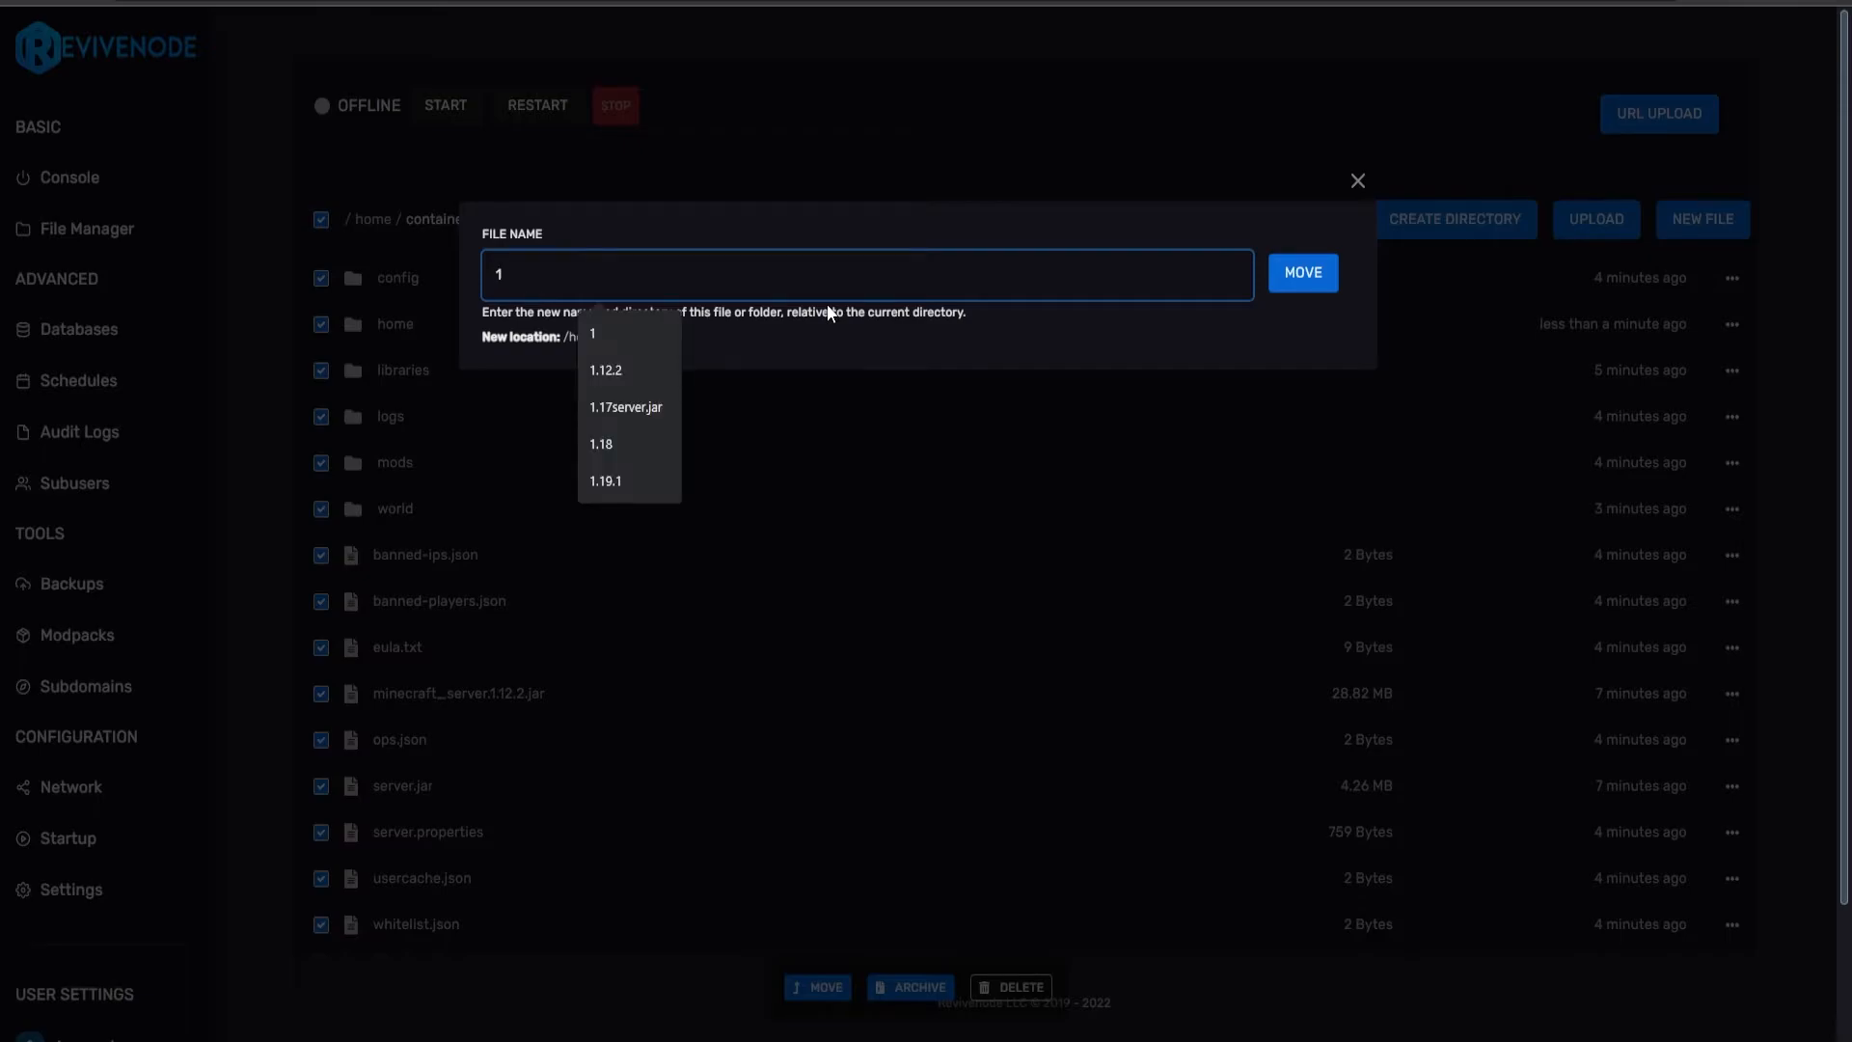
type("/2")
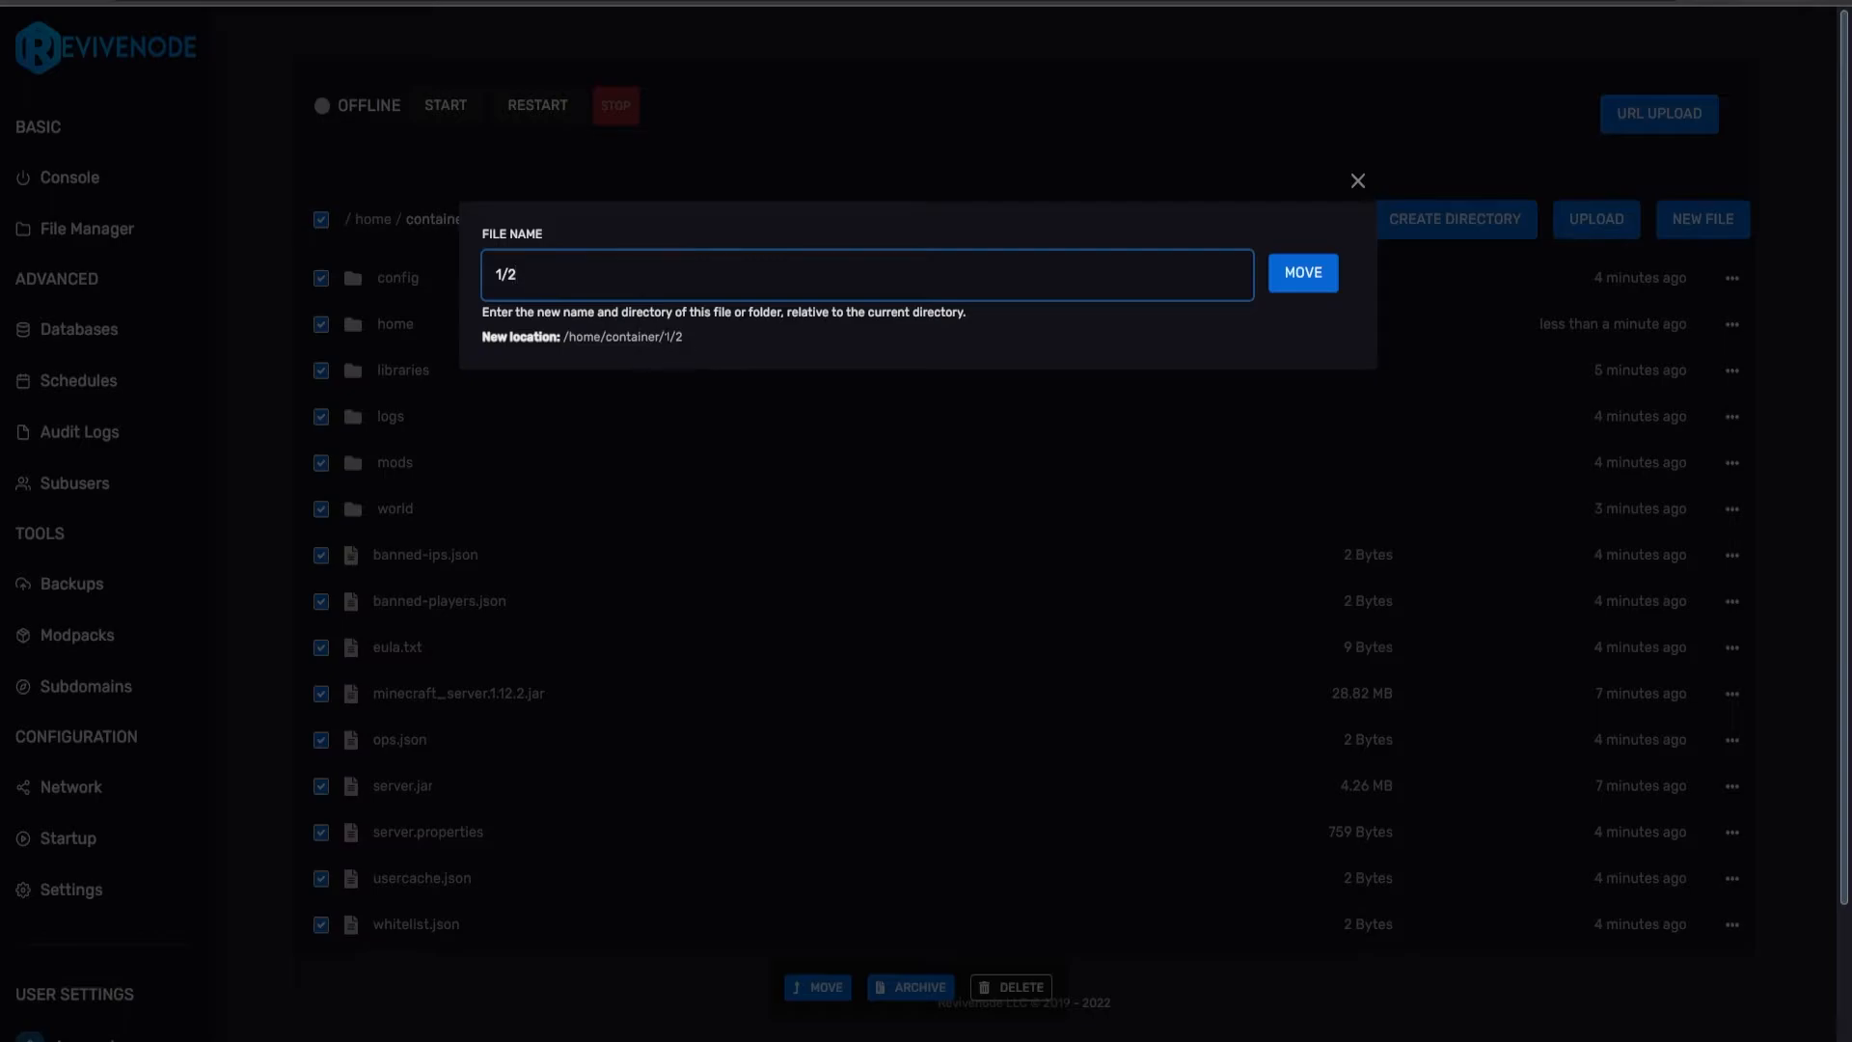
left_click(1282, 282)
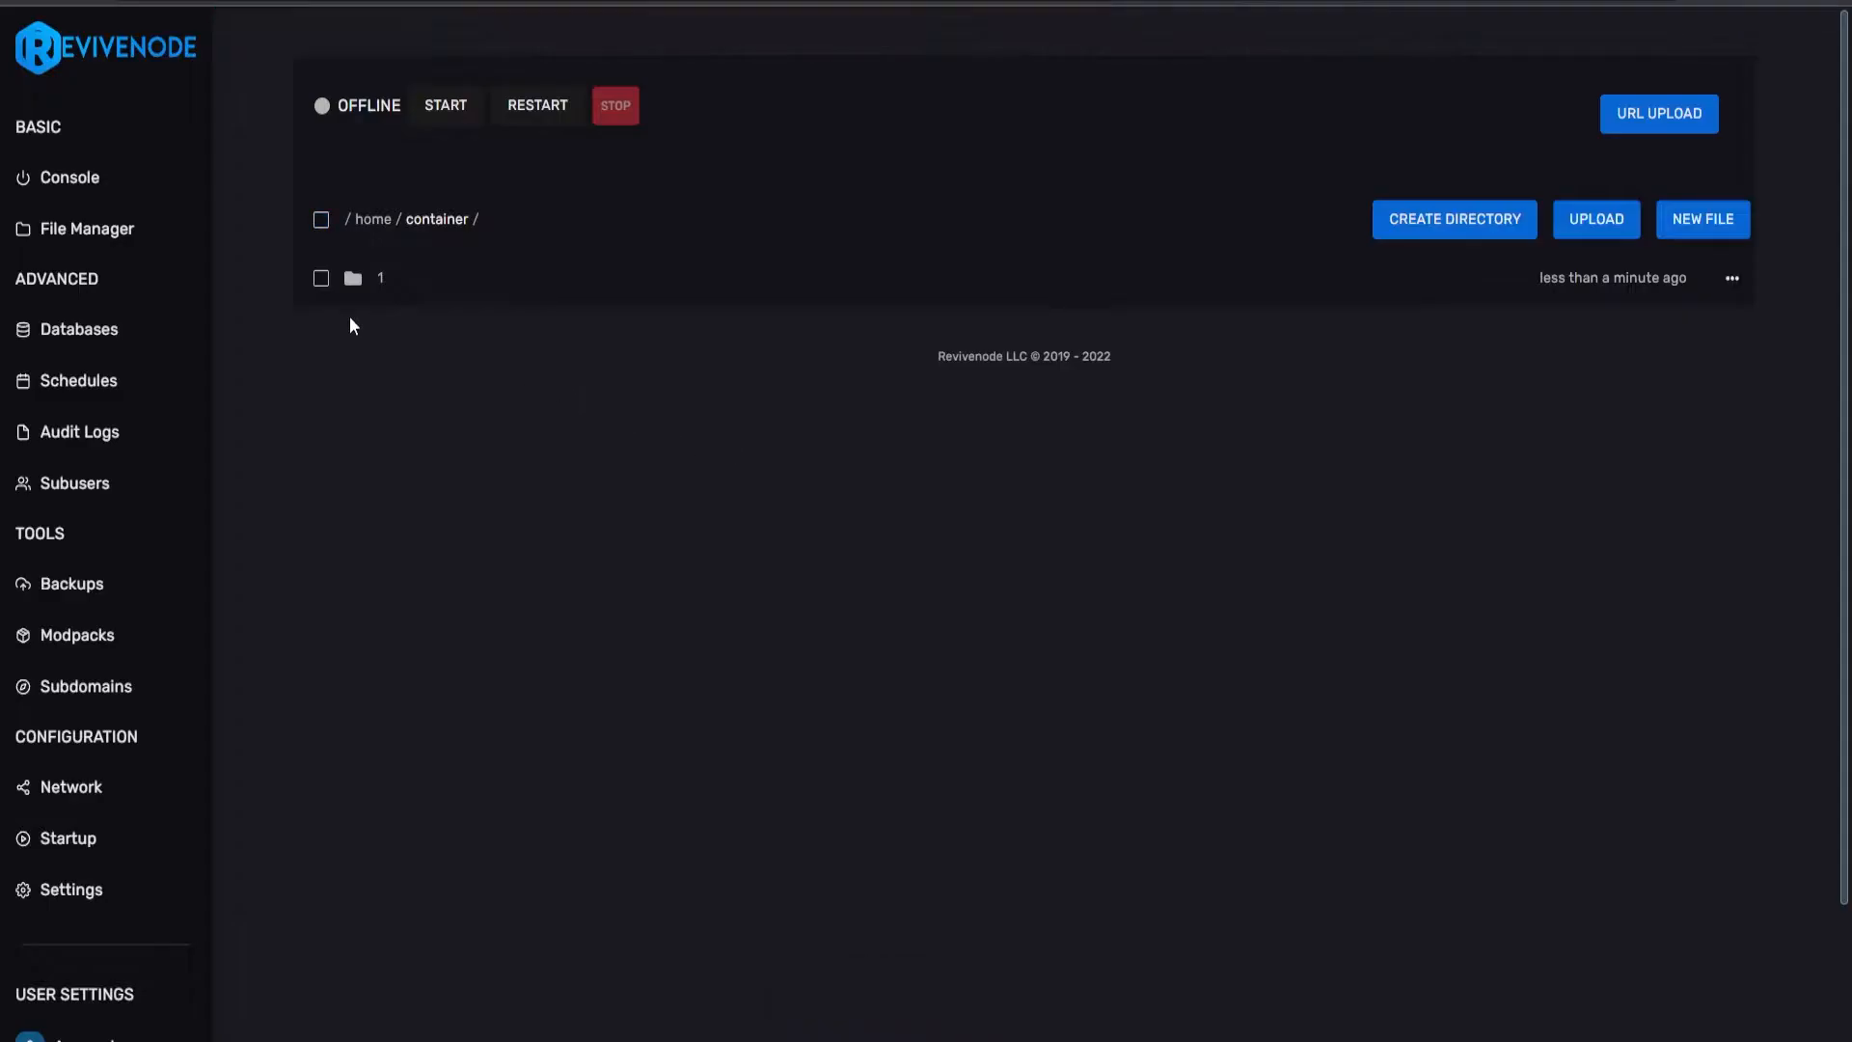
- Move all items from folder 1/2 back up two levels to the container directory using the path ../../
left_click(390, 279)
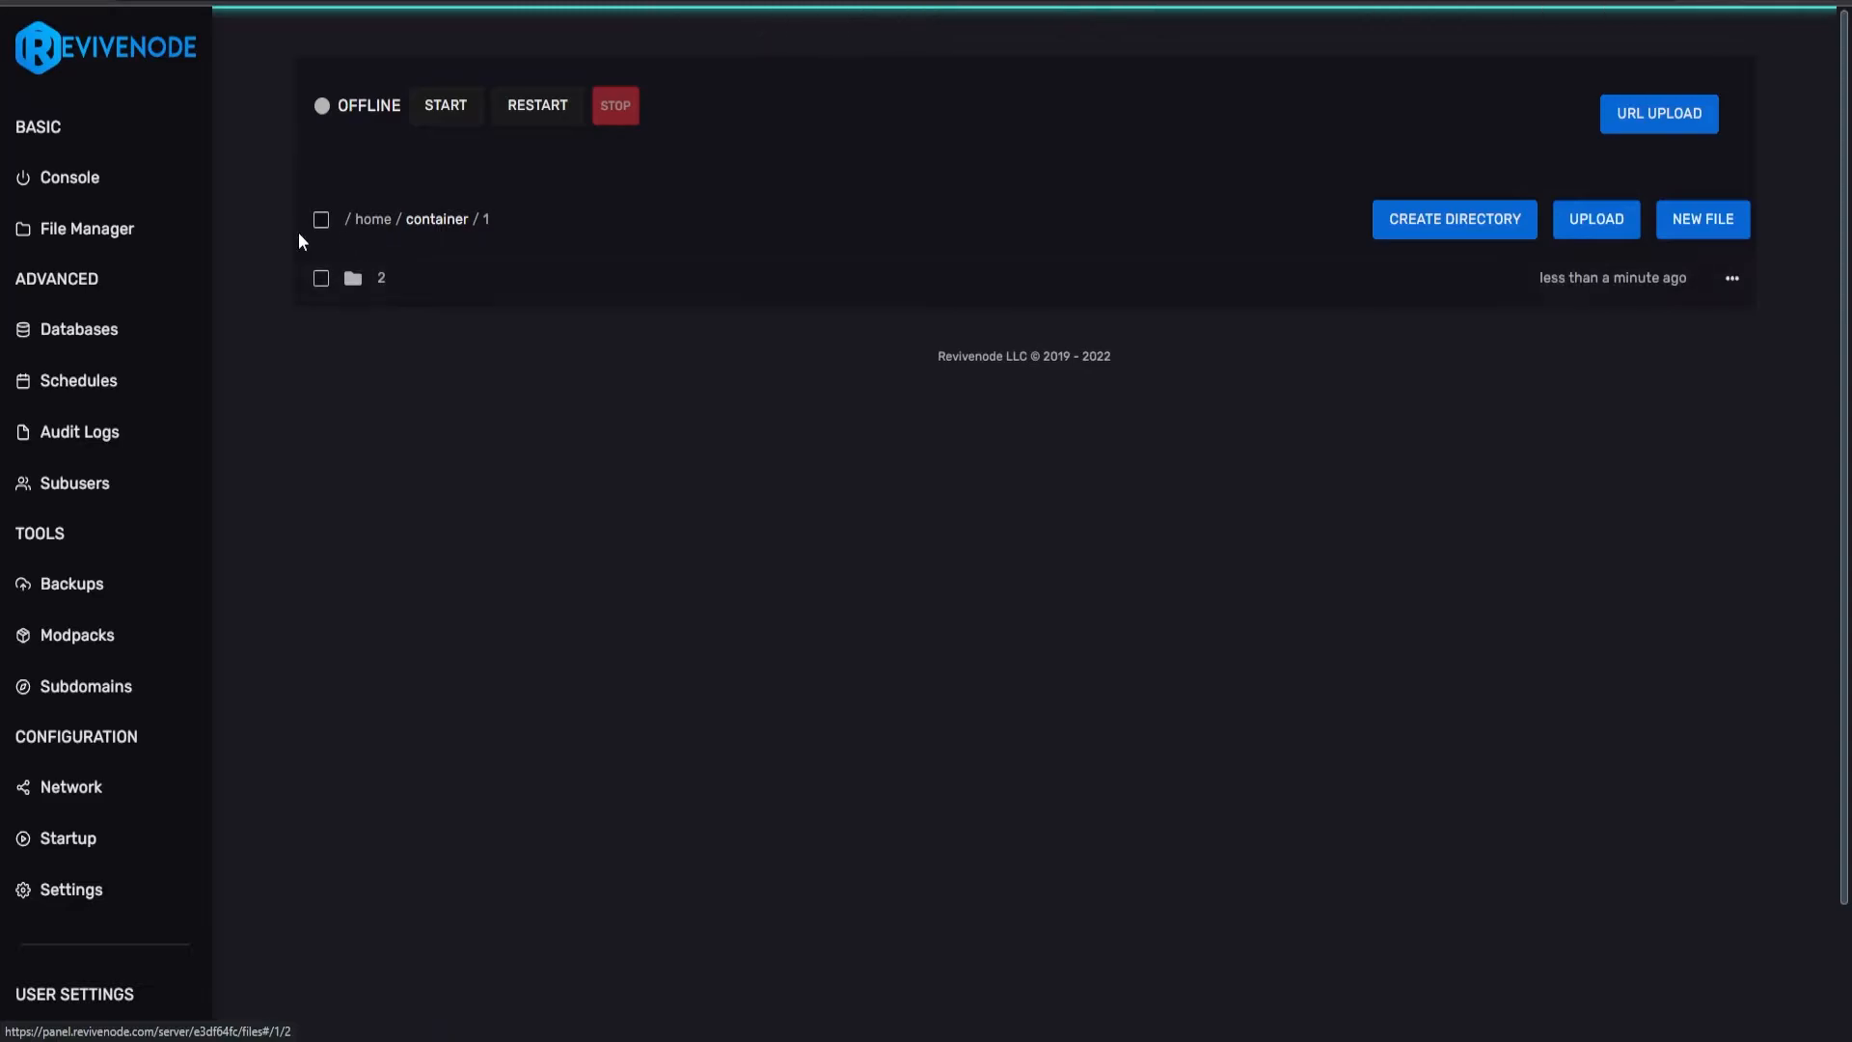
left_click(429, 289)
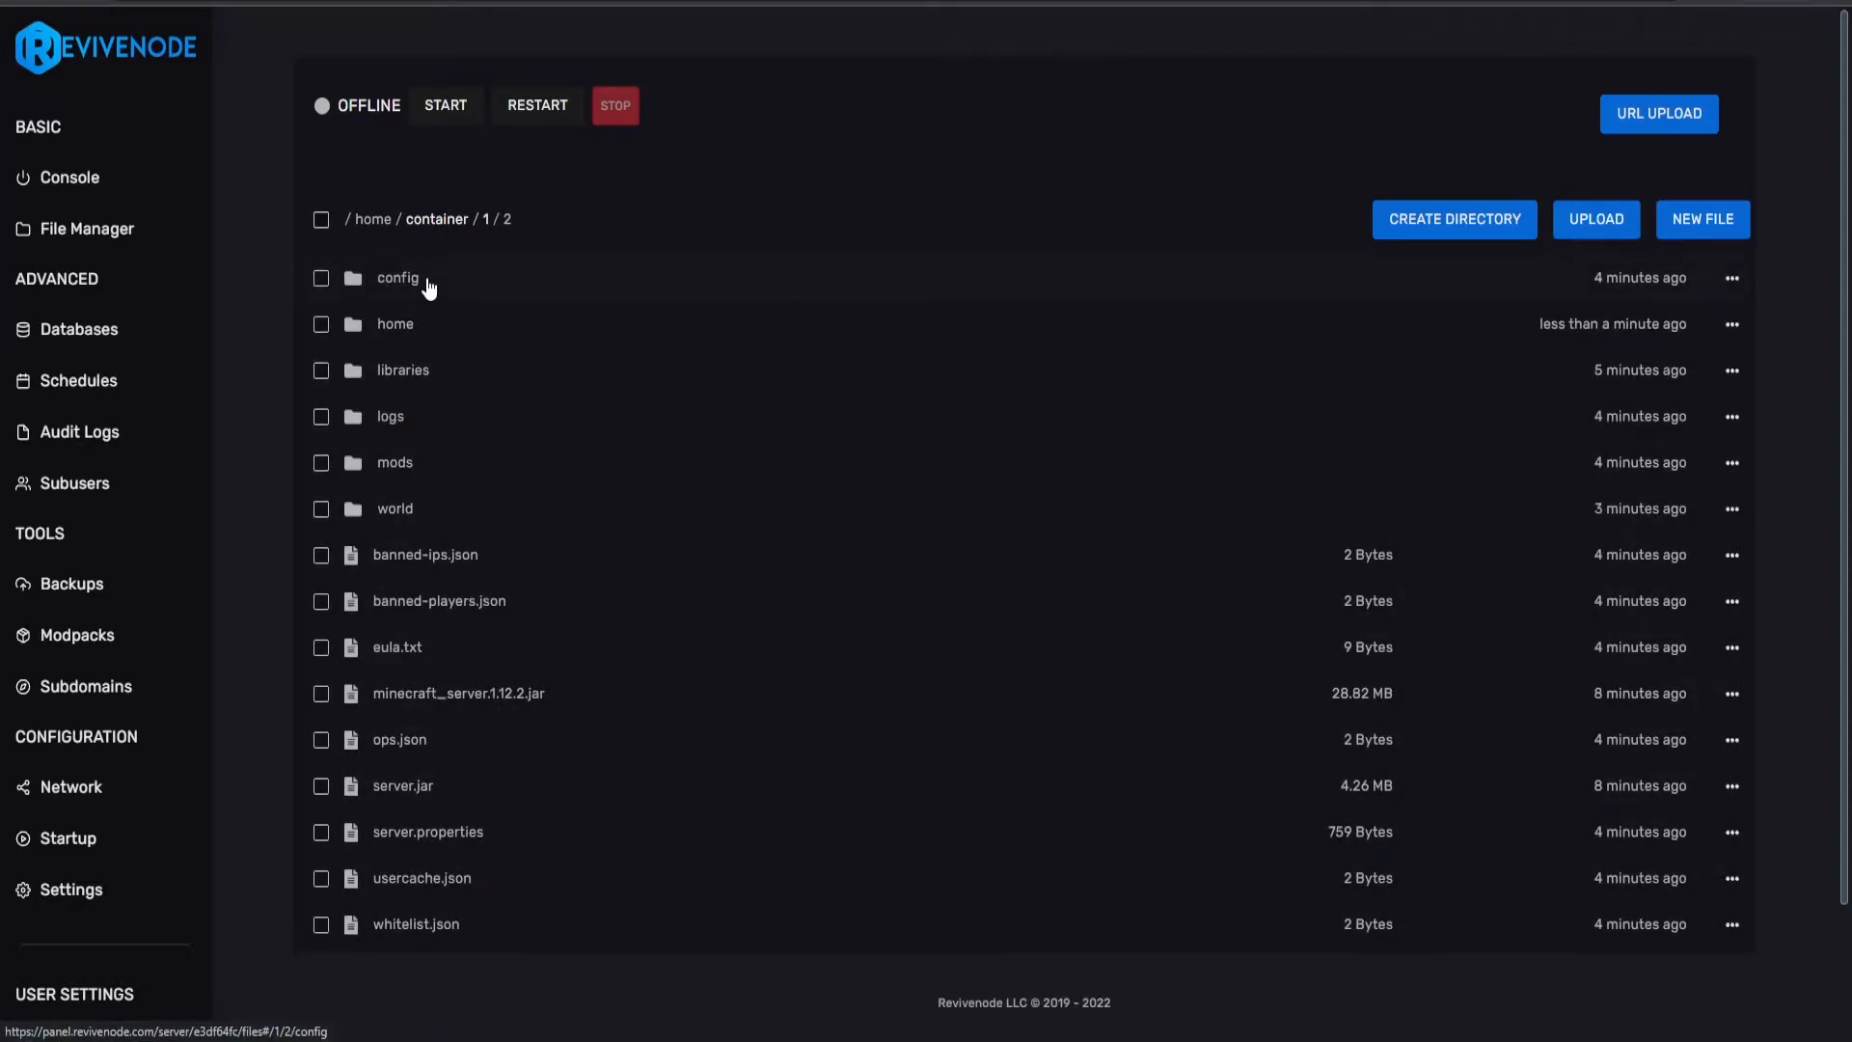
left_click(321, 220)
left_click(818, 987)
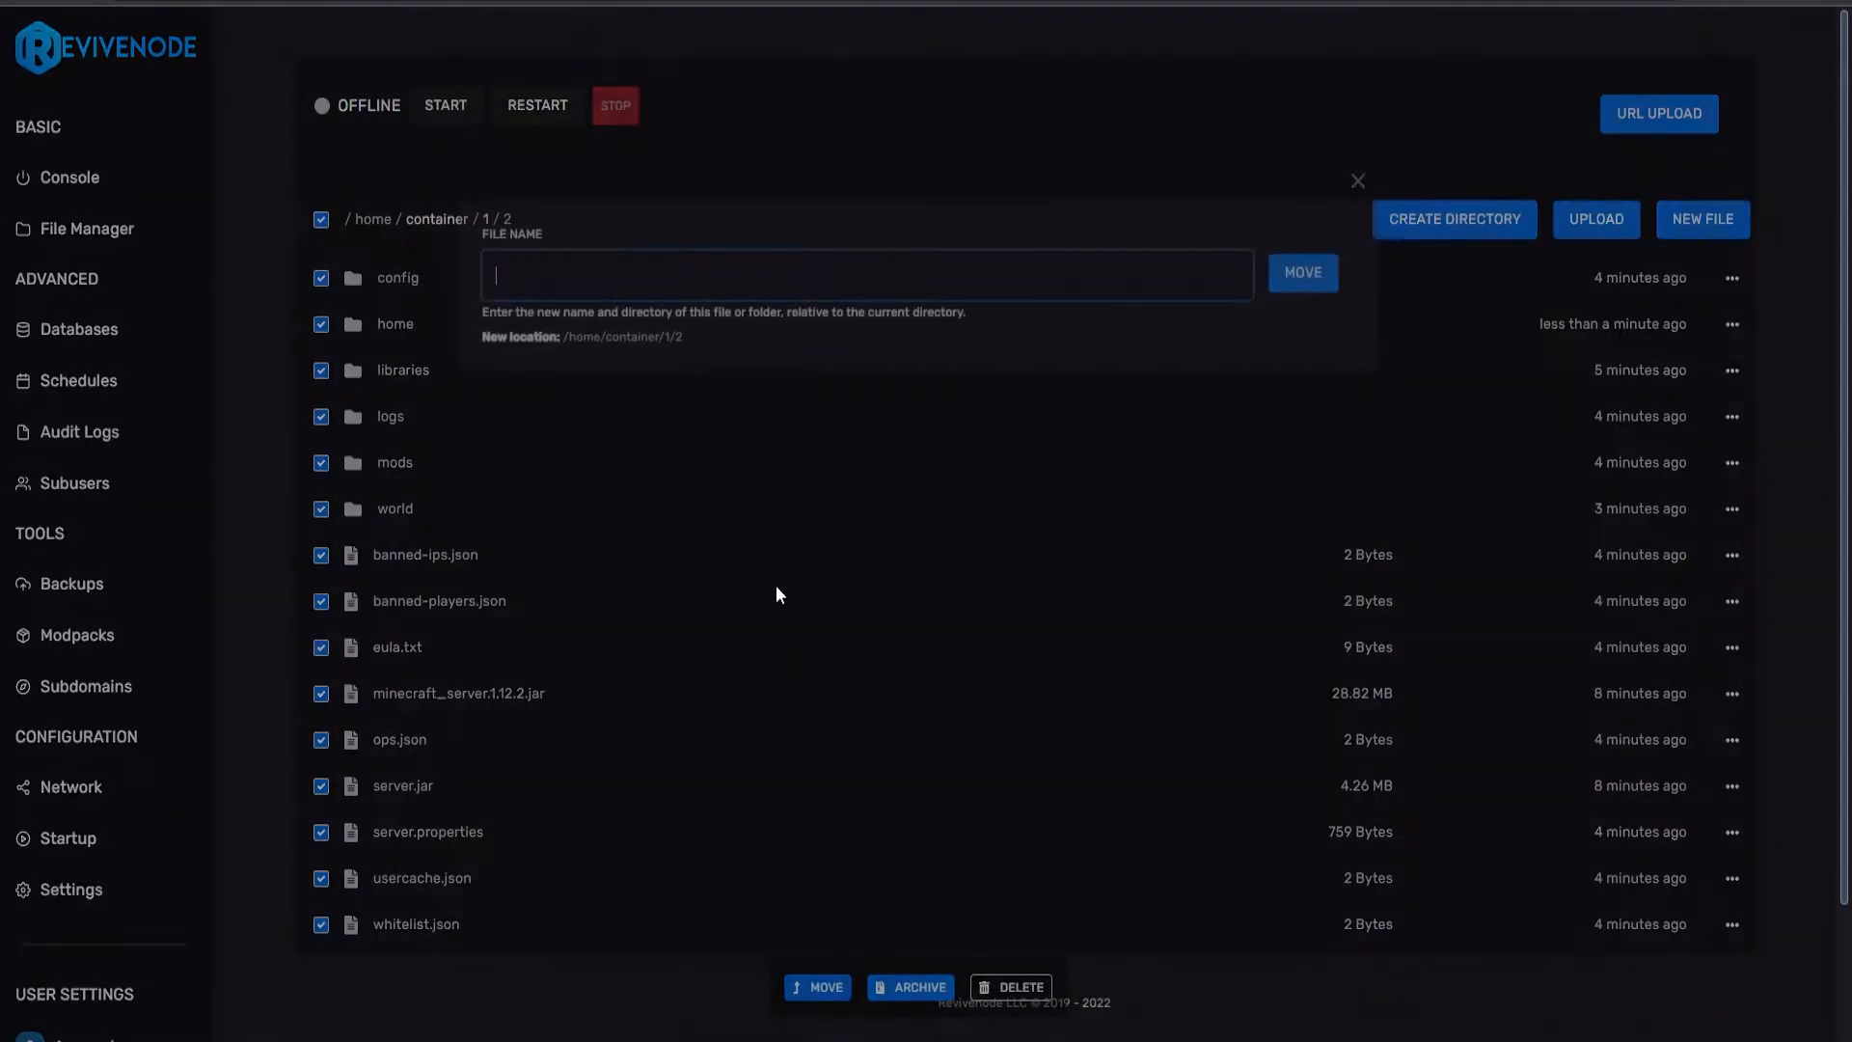
type("../")
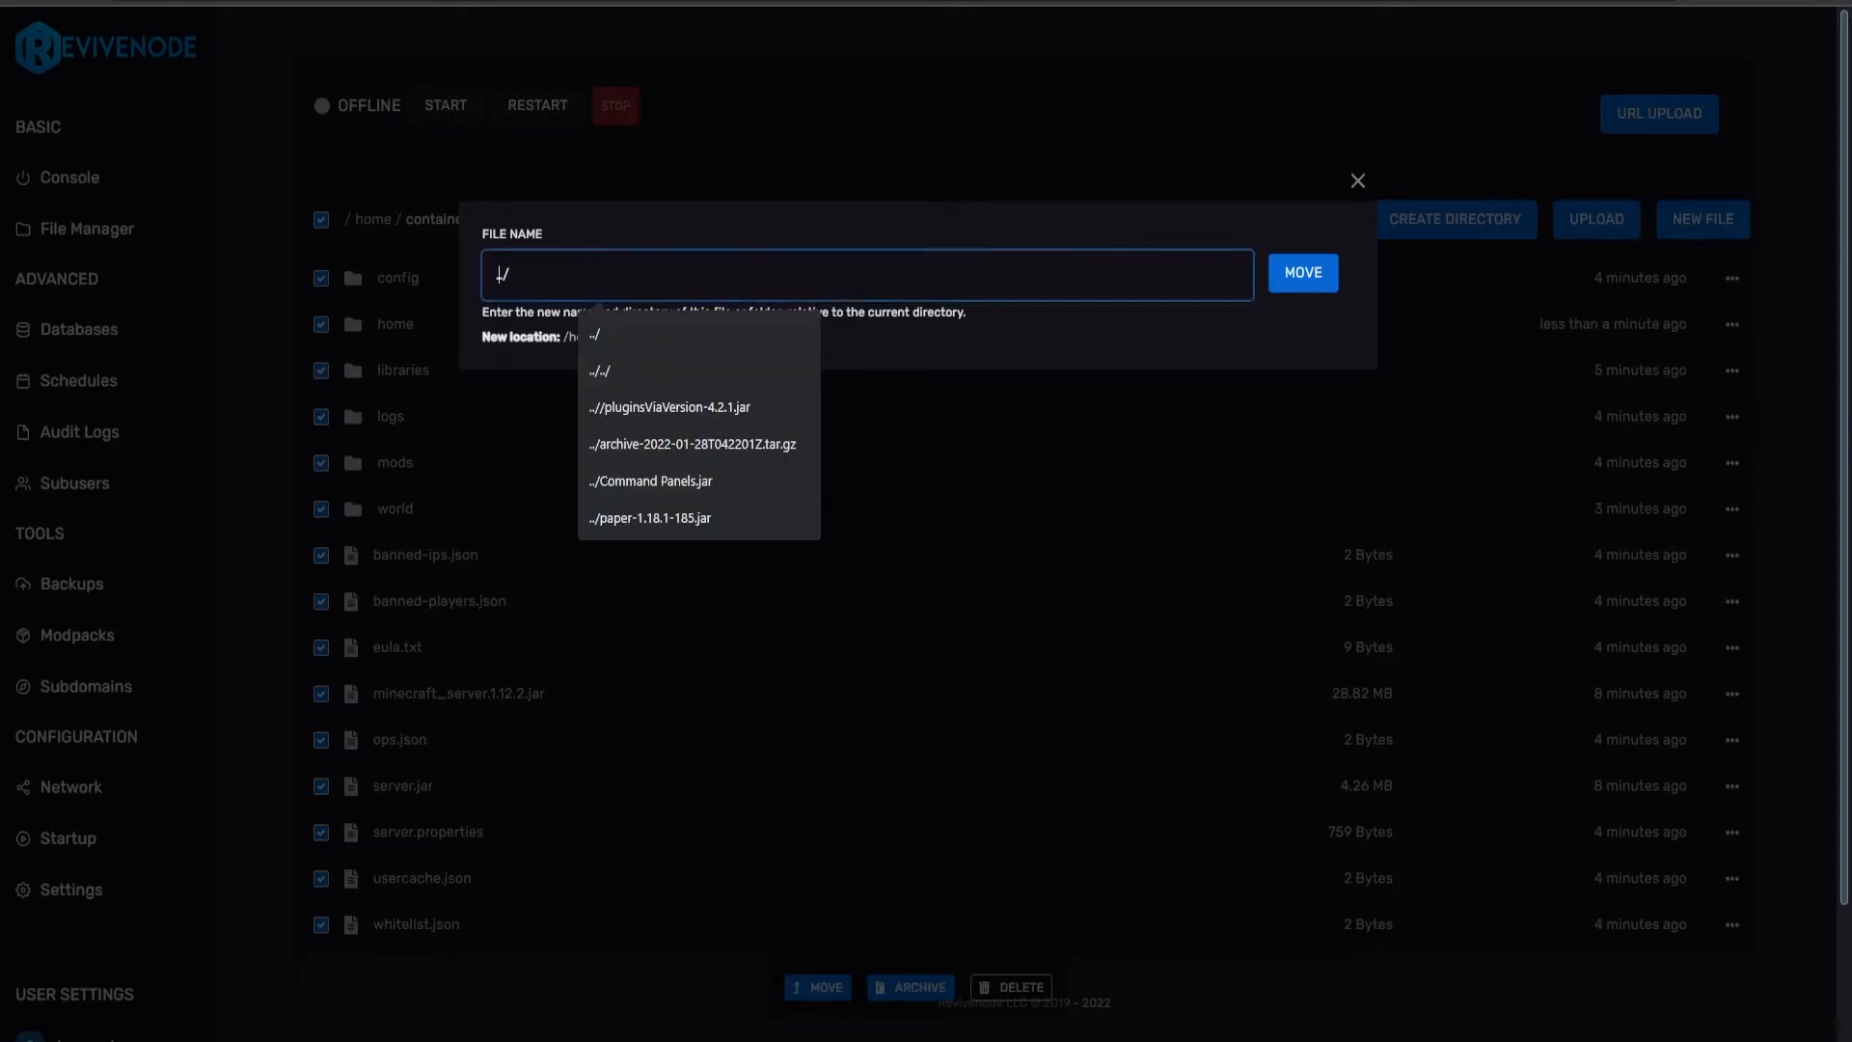
type("../")
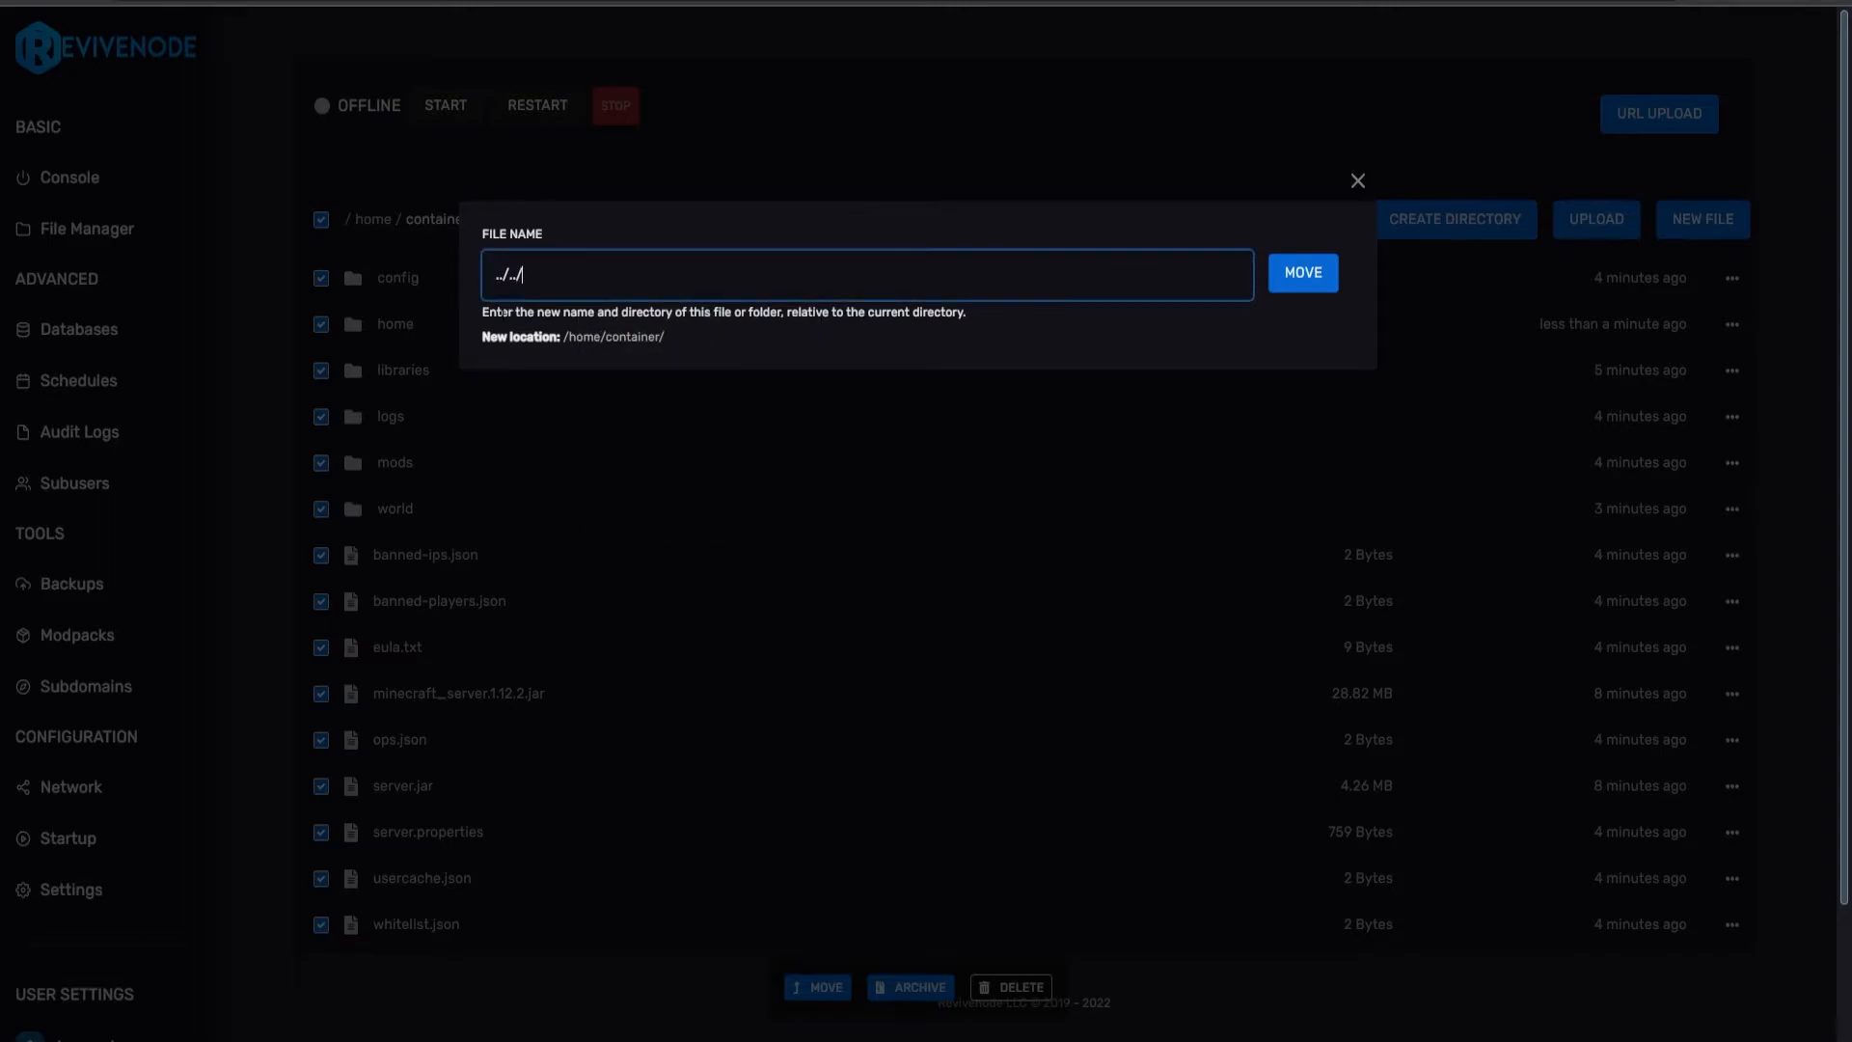
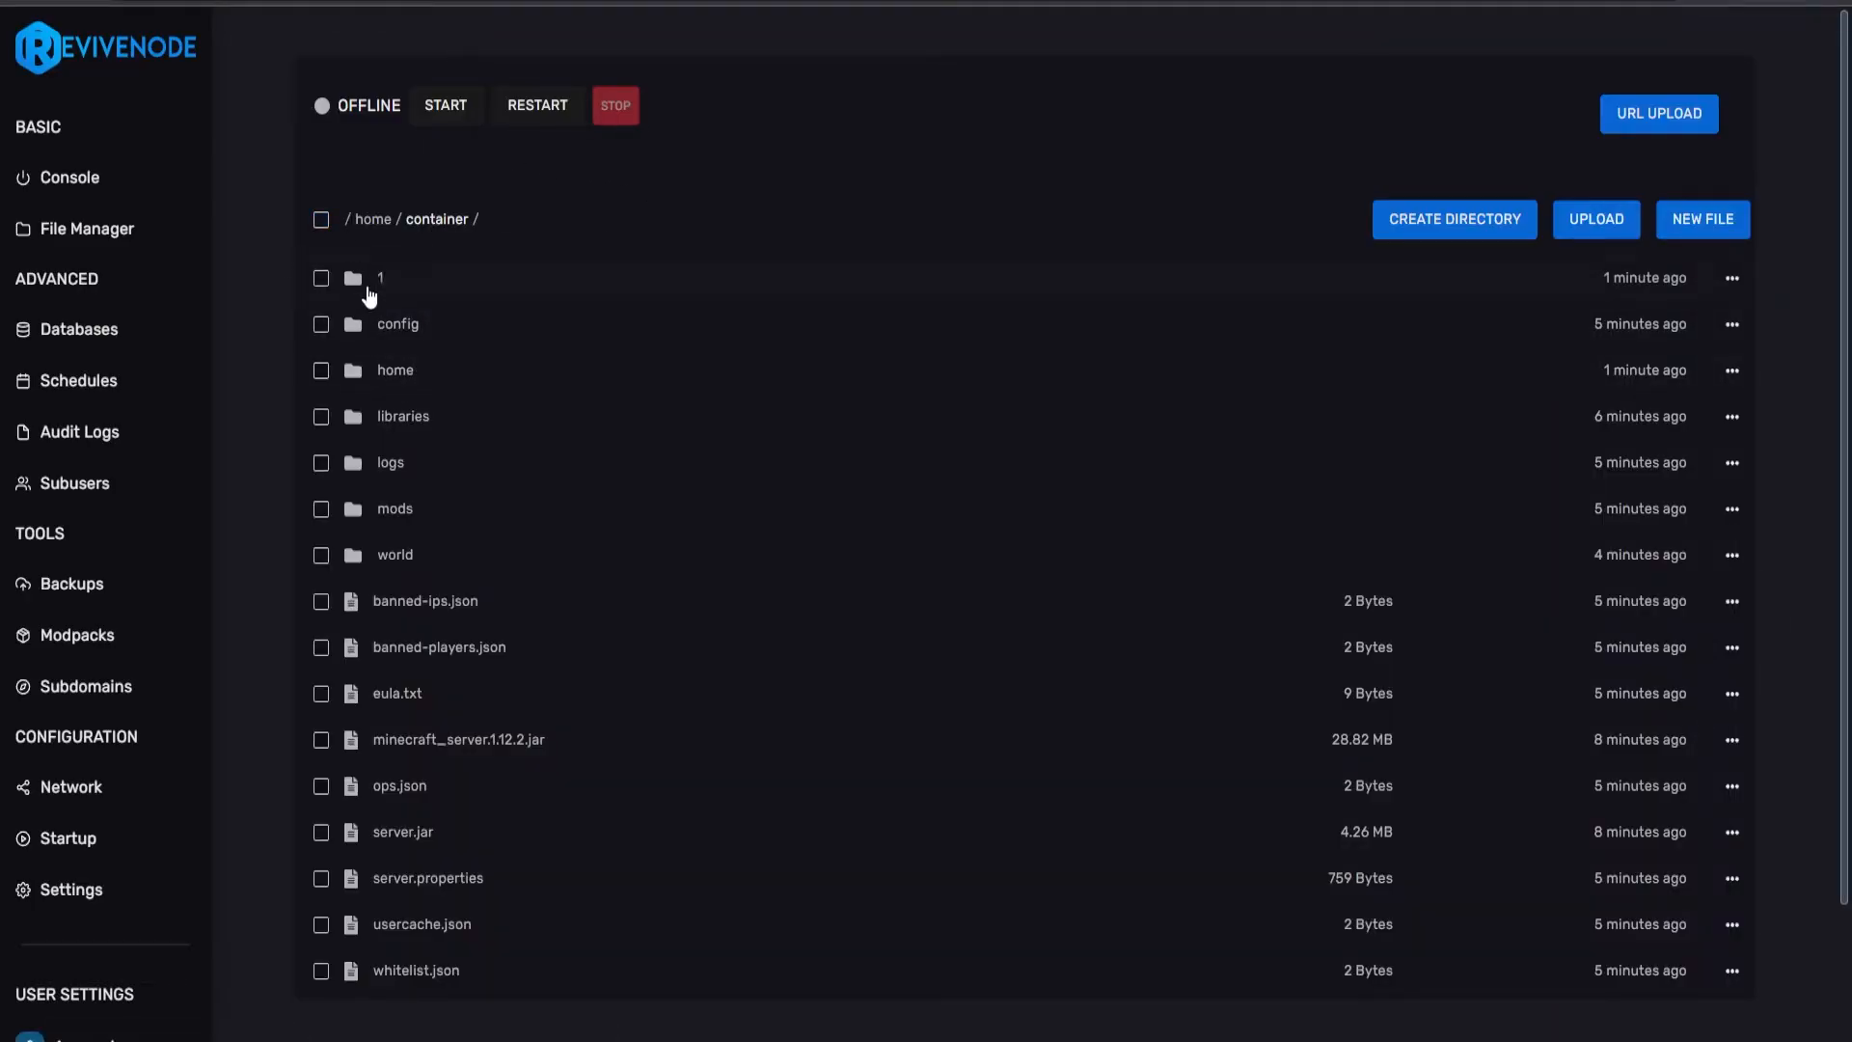
- Delete the folders 1 and home from the container directory
left_click_drag(498, 218, 406, 220)
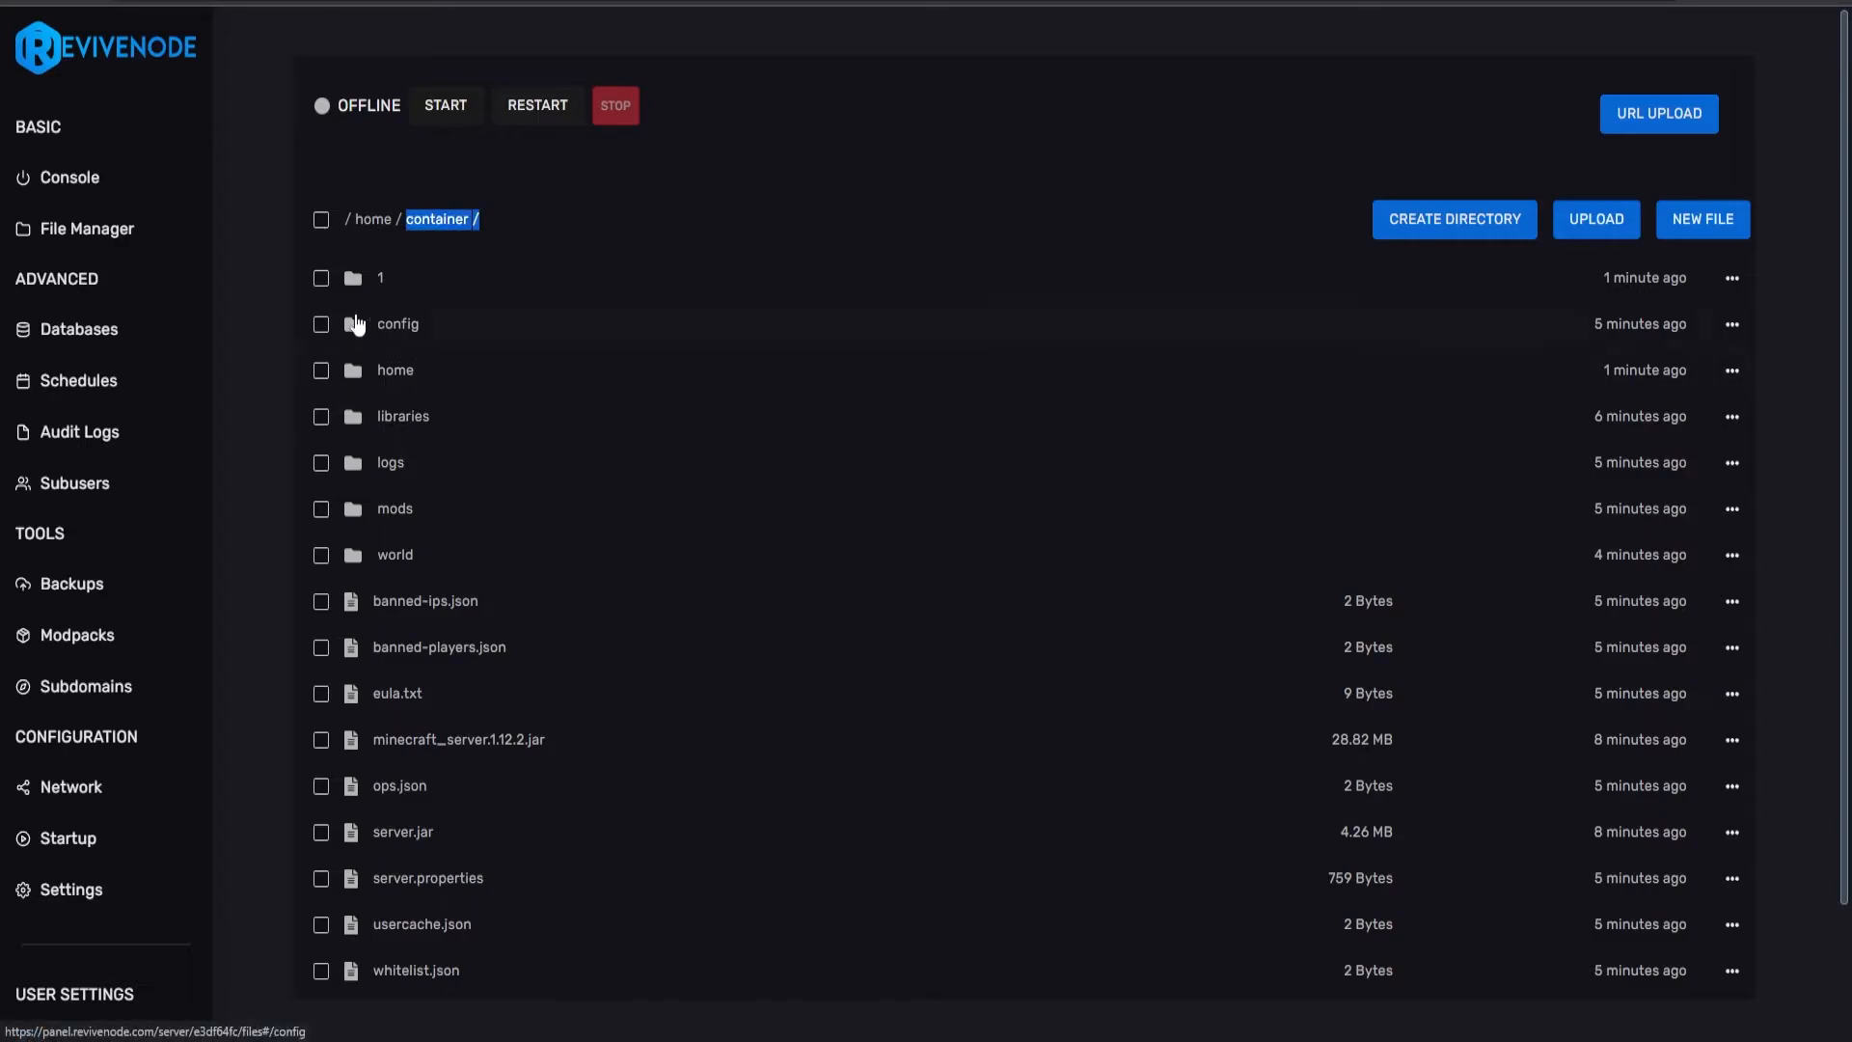
left_click(321, 279)
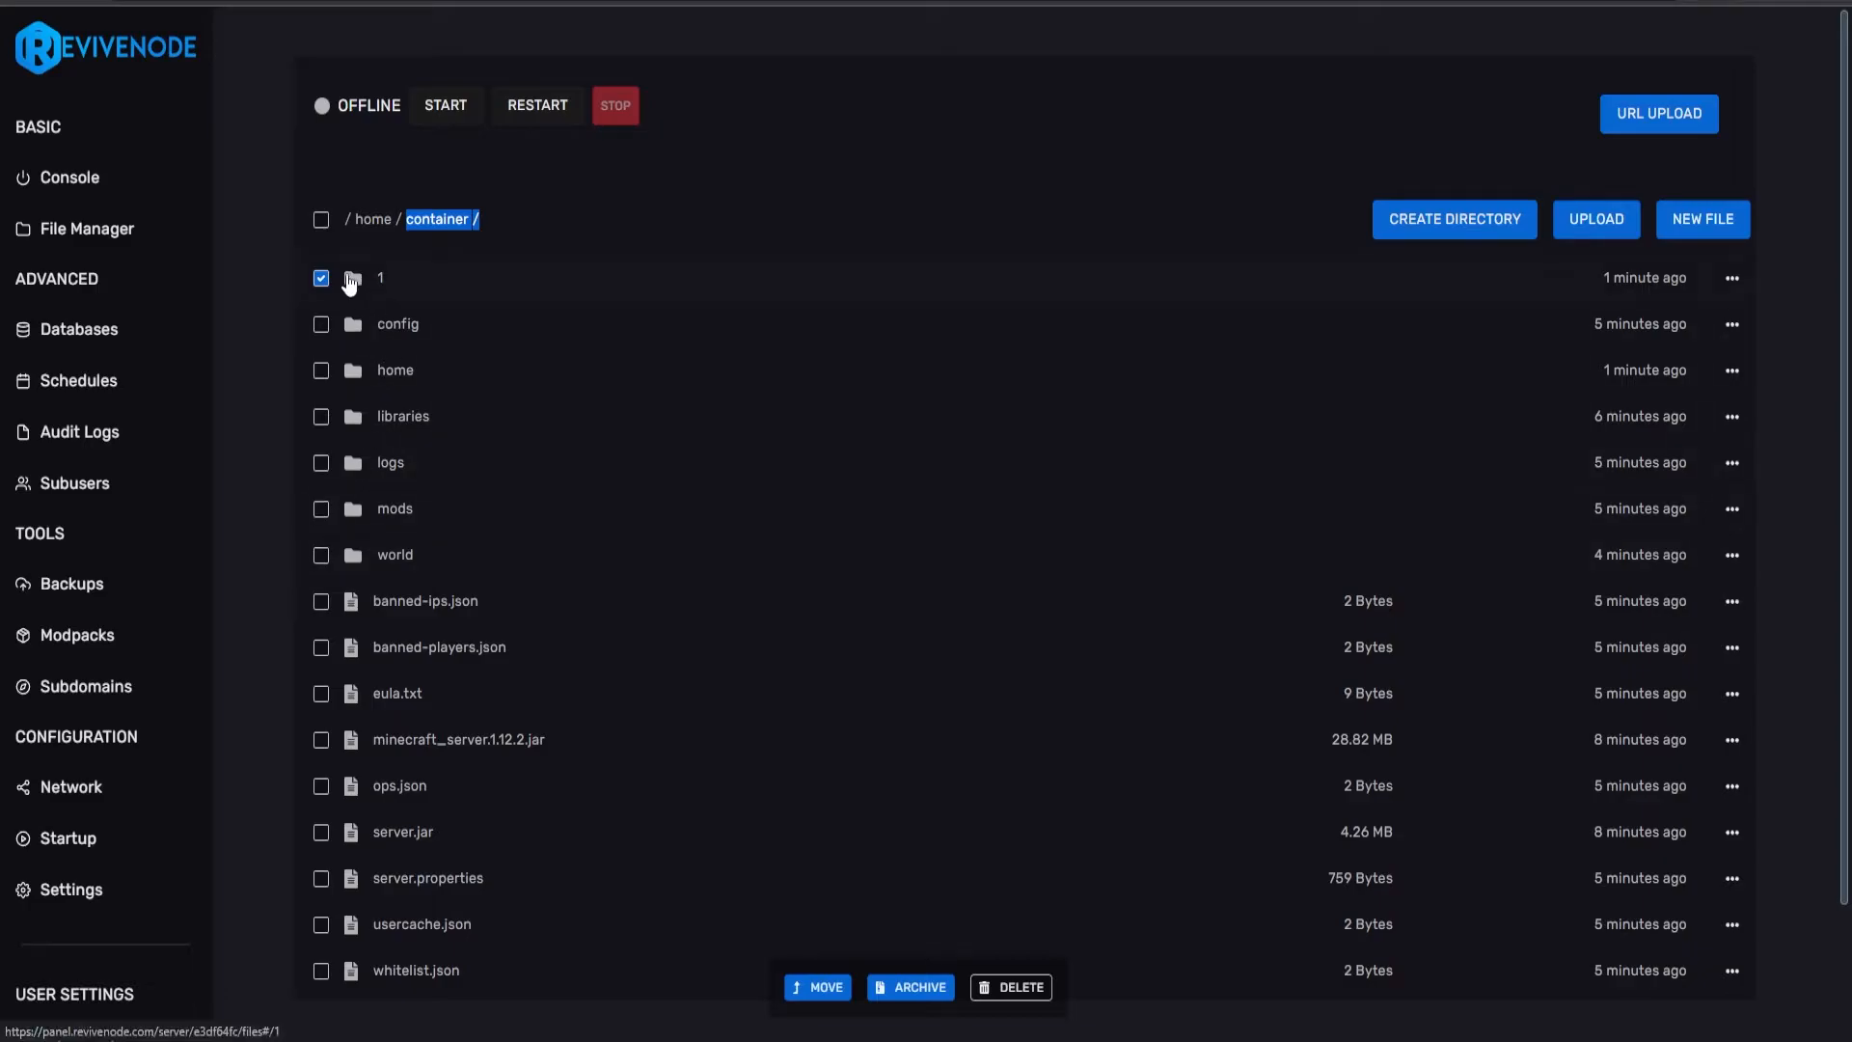
left_click(322, 371)
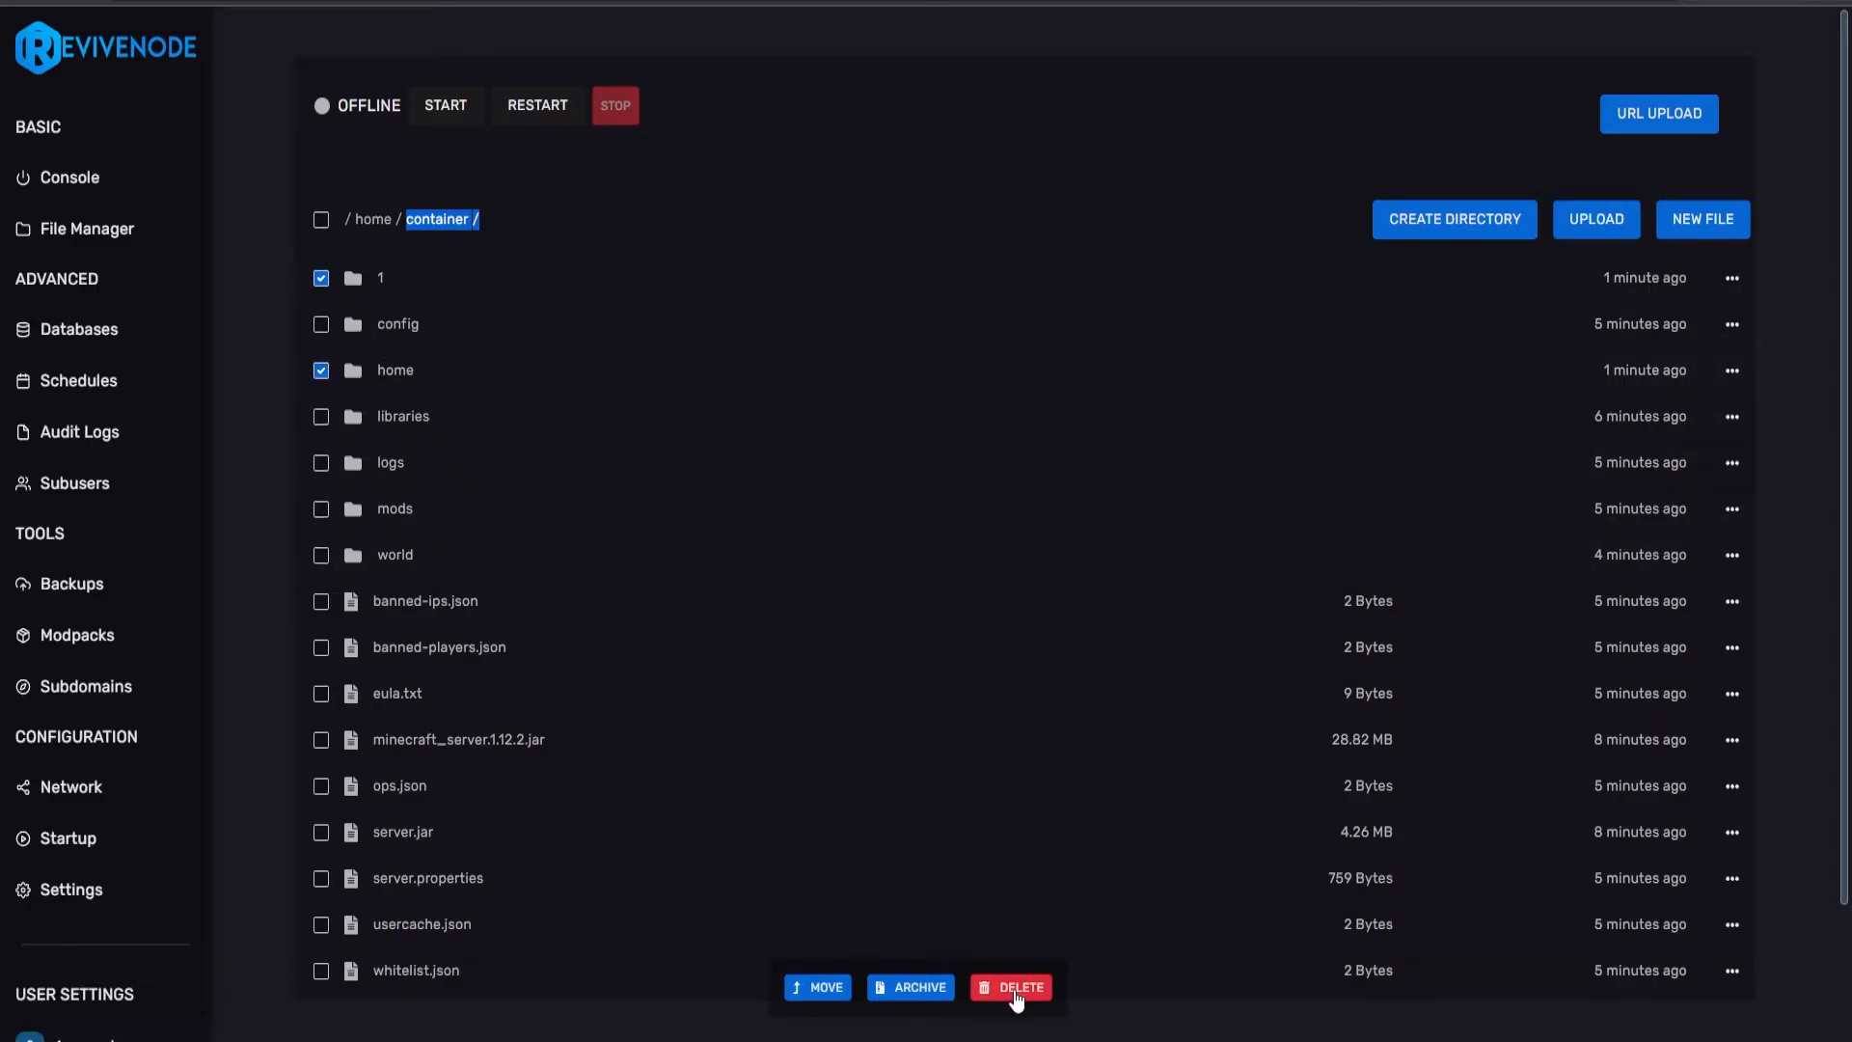
left_click(1016, 996)
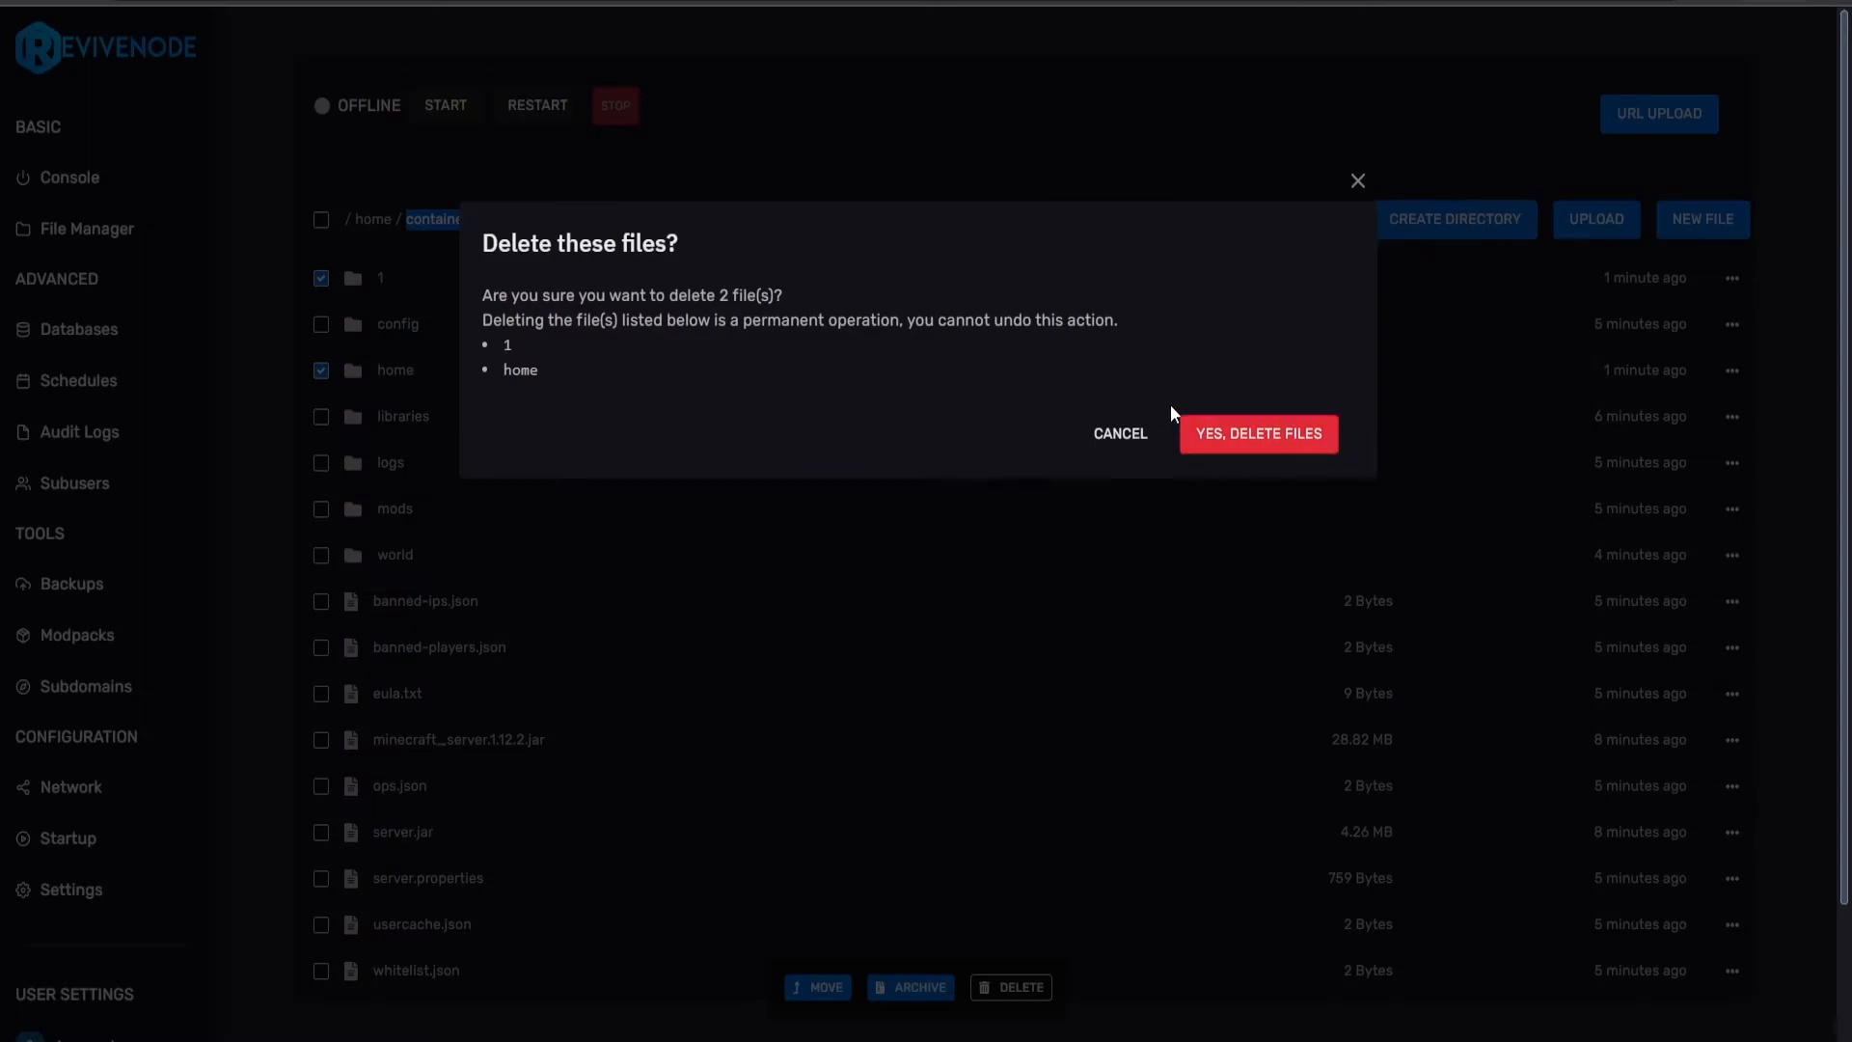
left_click(1237, 439)
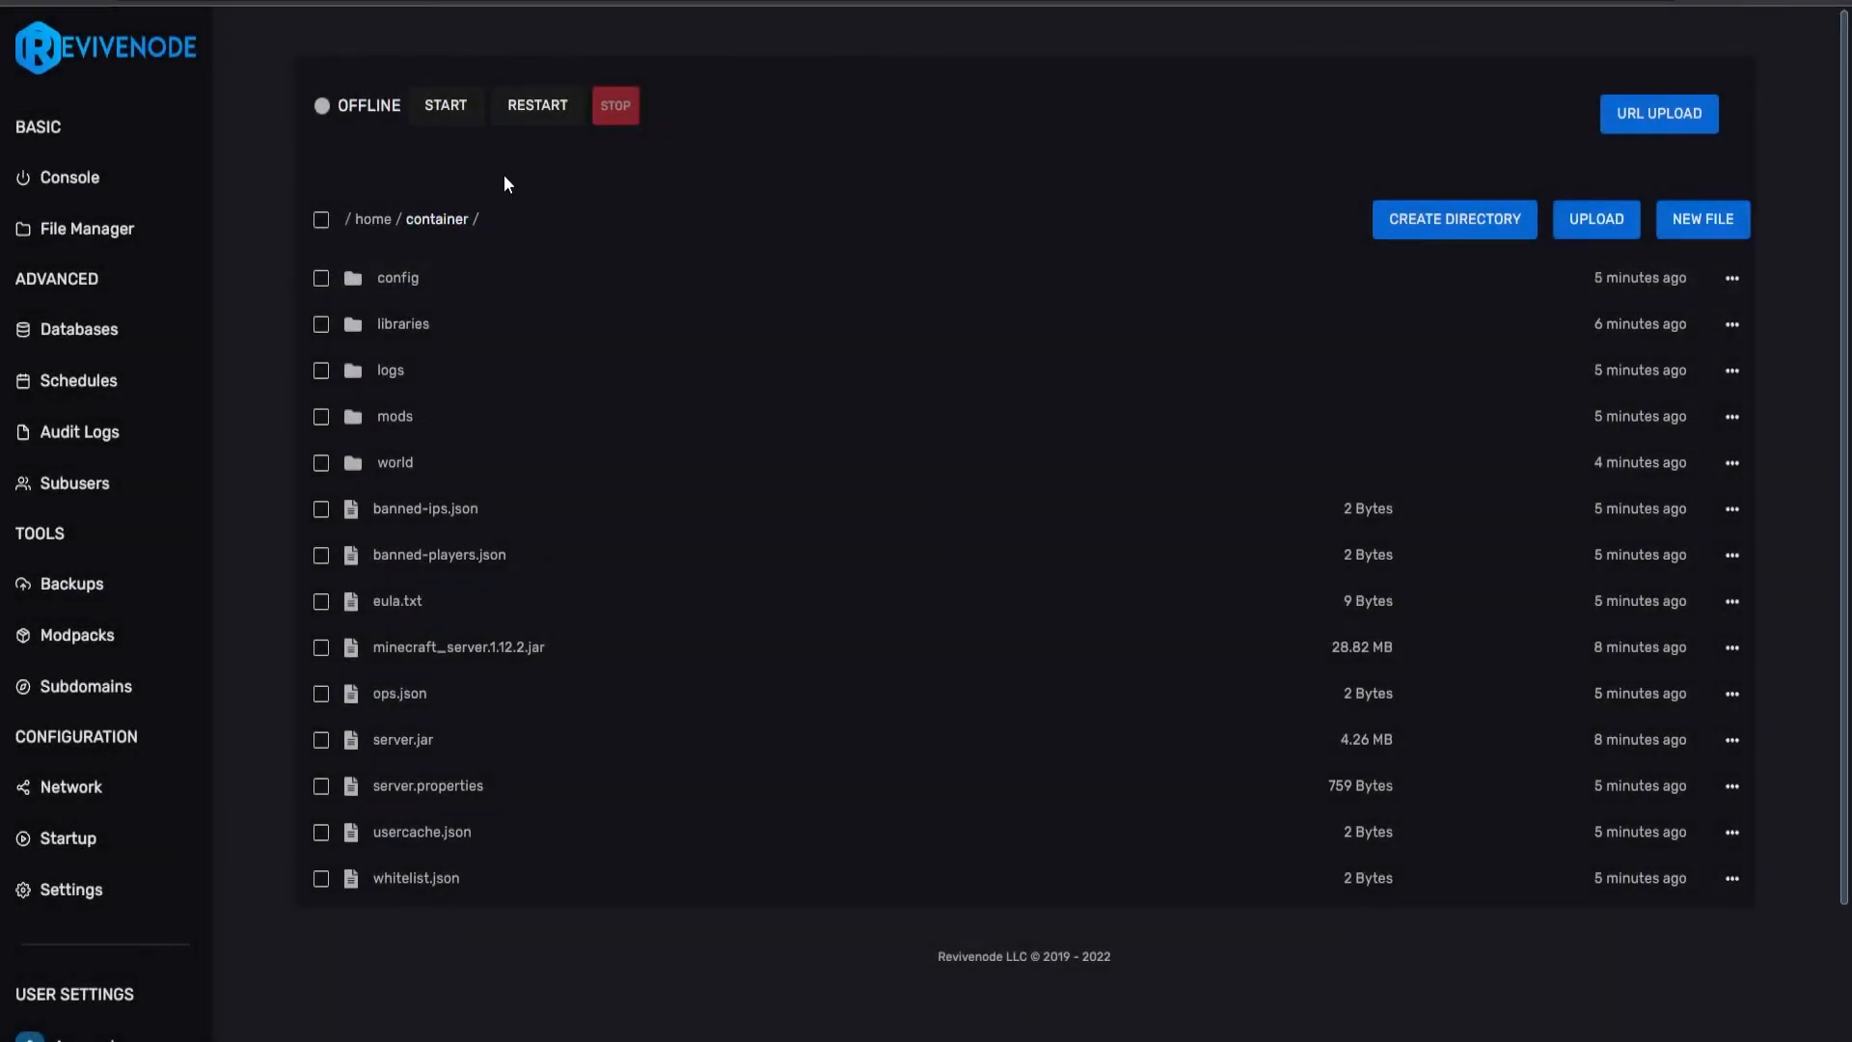
- Archive the world folder and download the resulting tar.gz archive
left_click(321, 221)
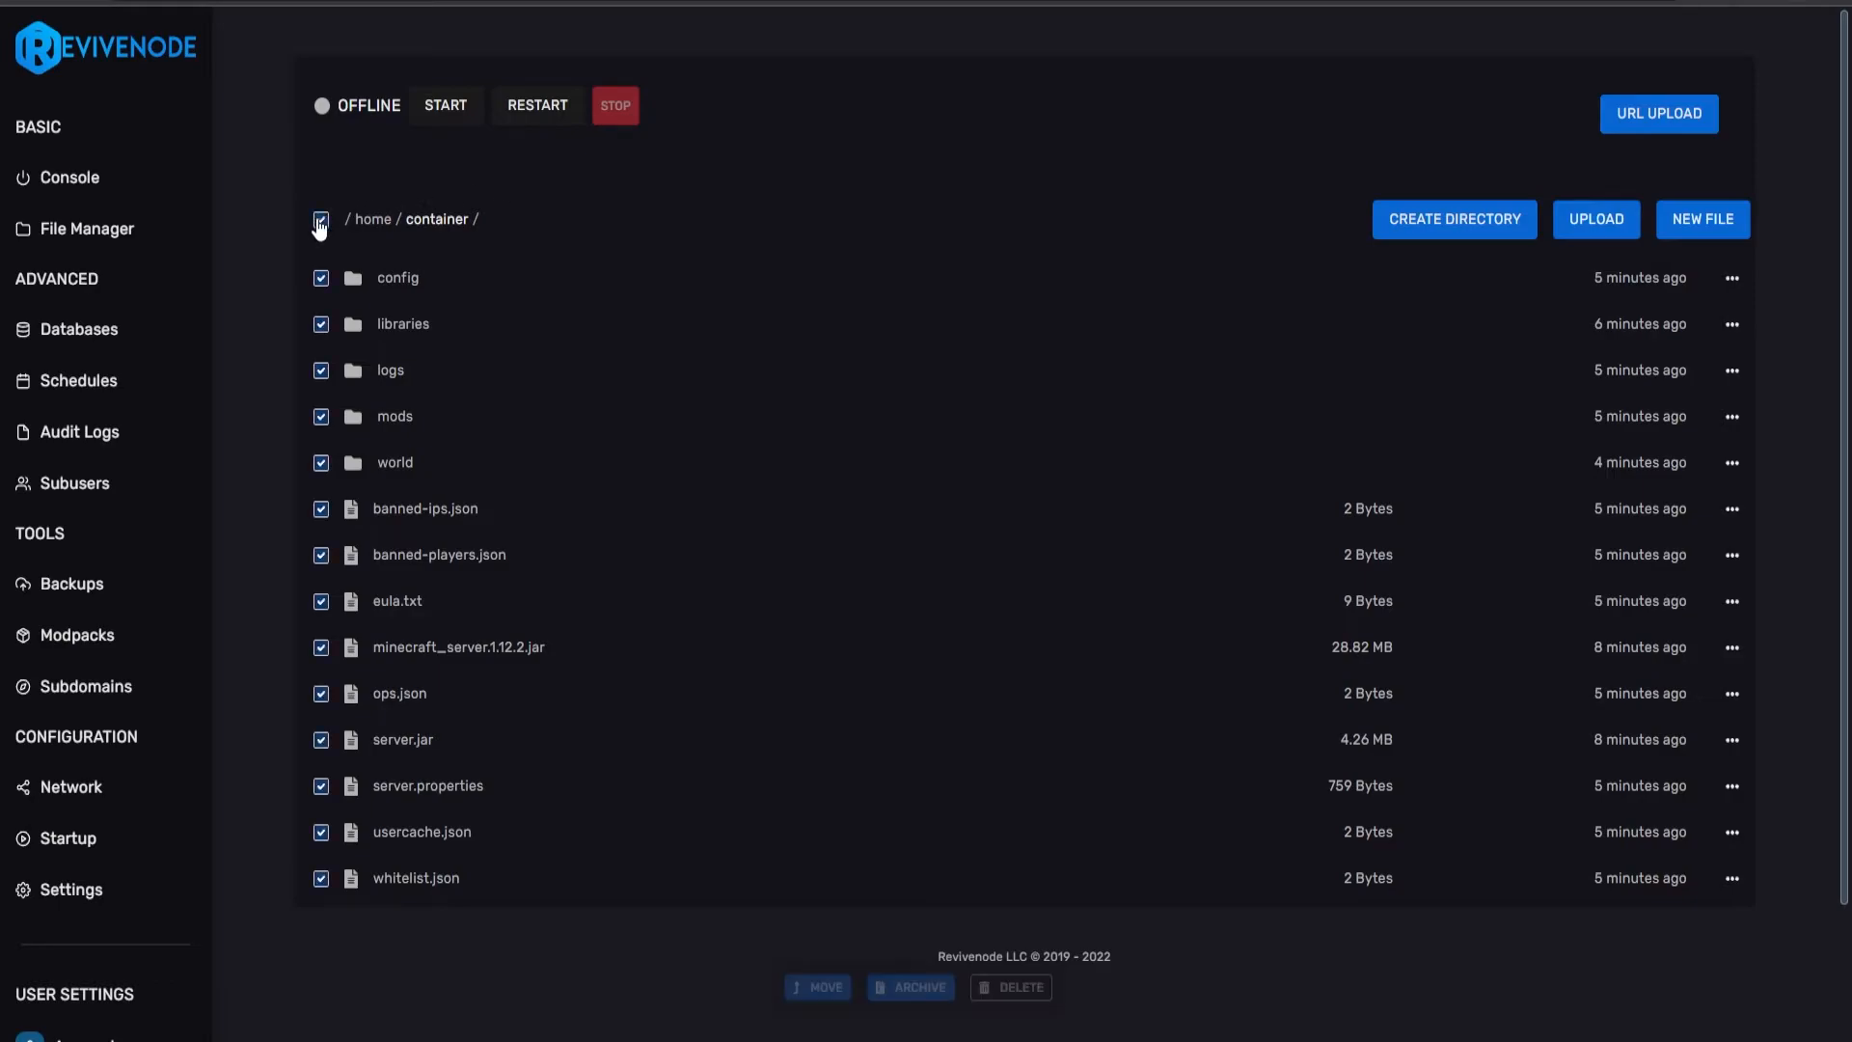
left_click(320, 221)
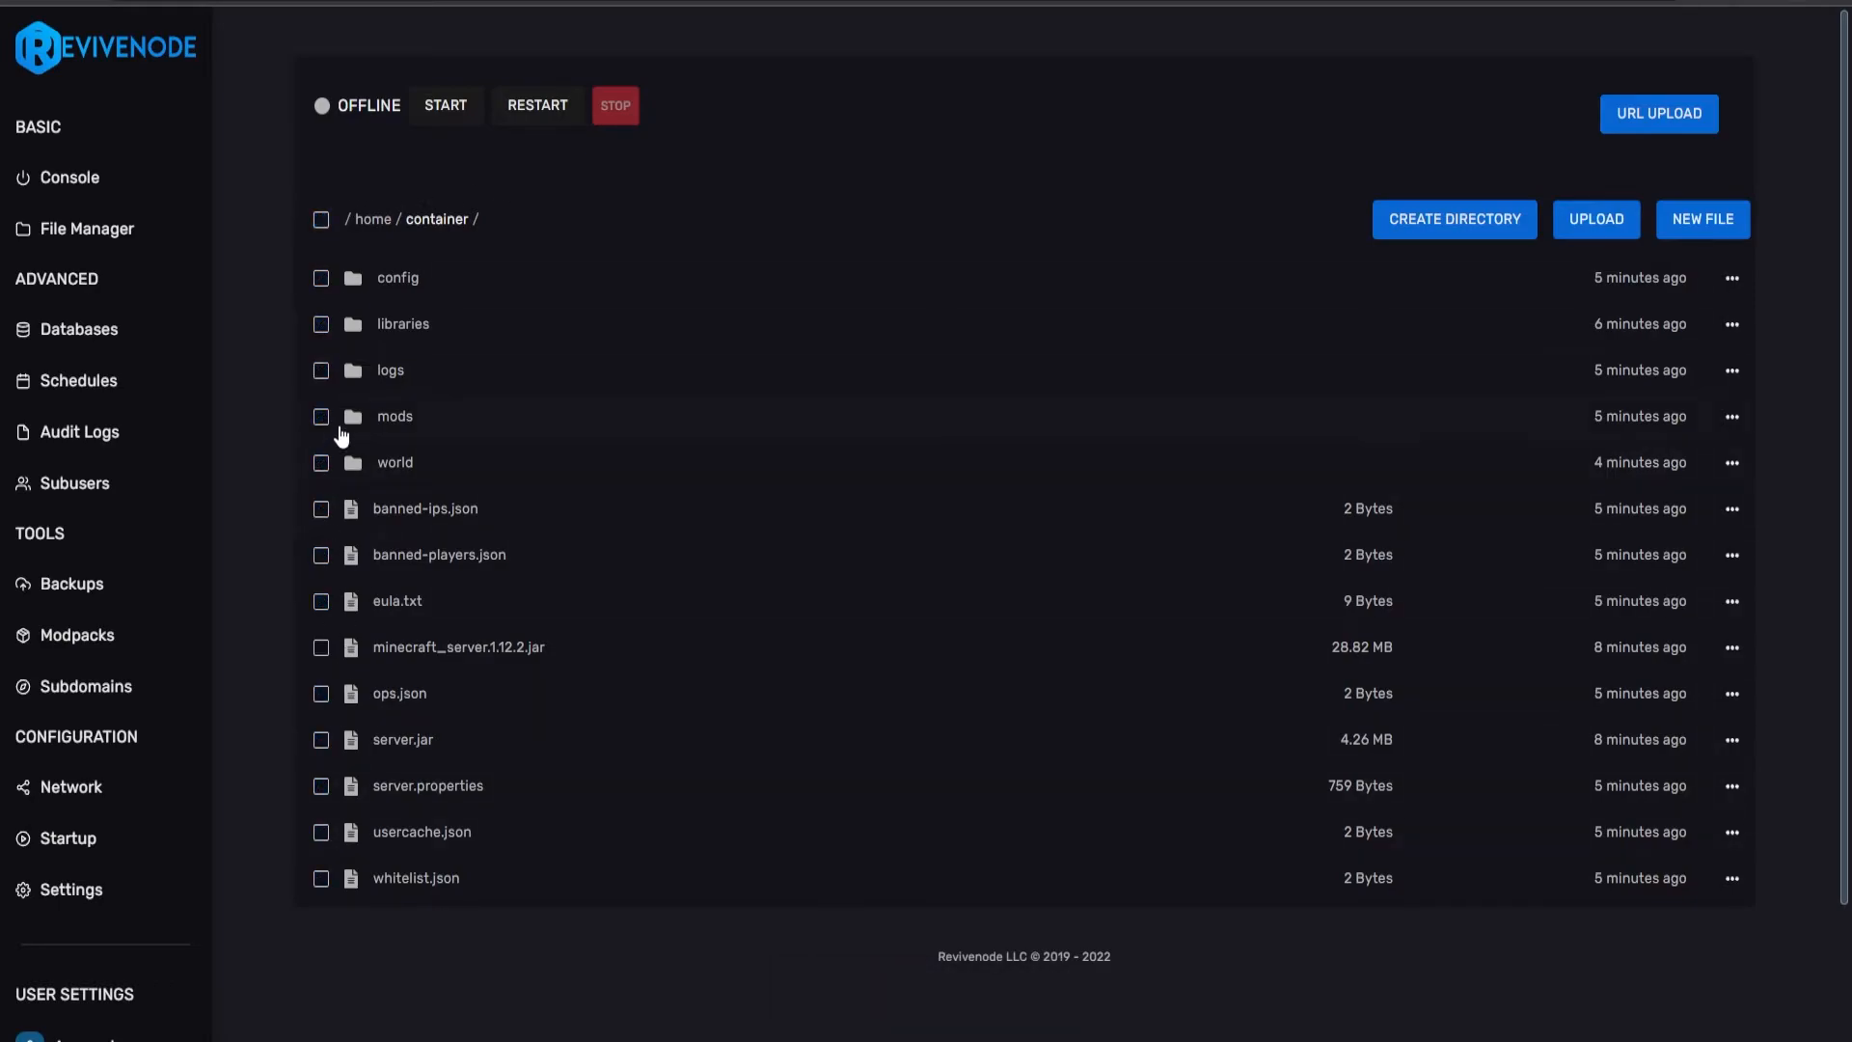
left_click(321, 462)
left_click(916, 987)
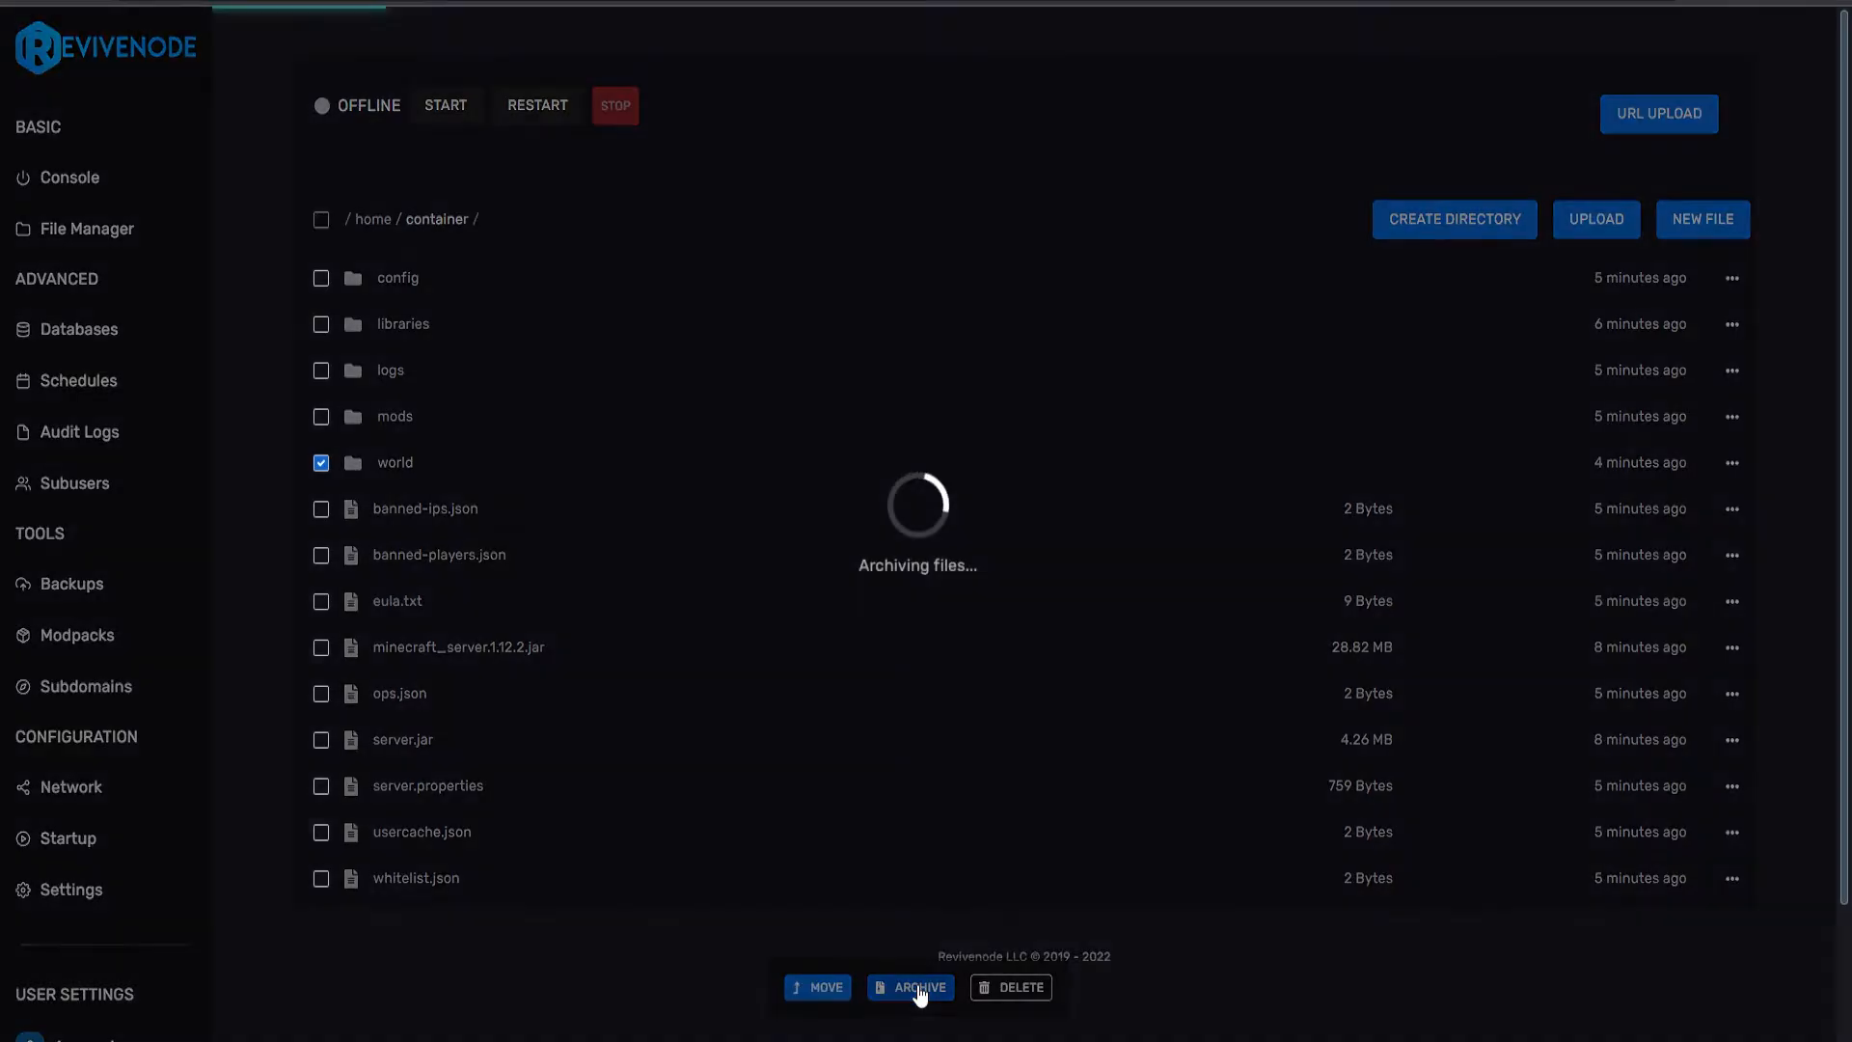
right_click(465, 526)
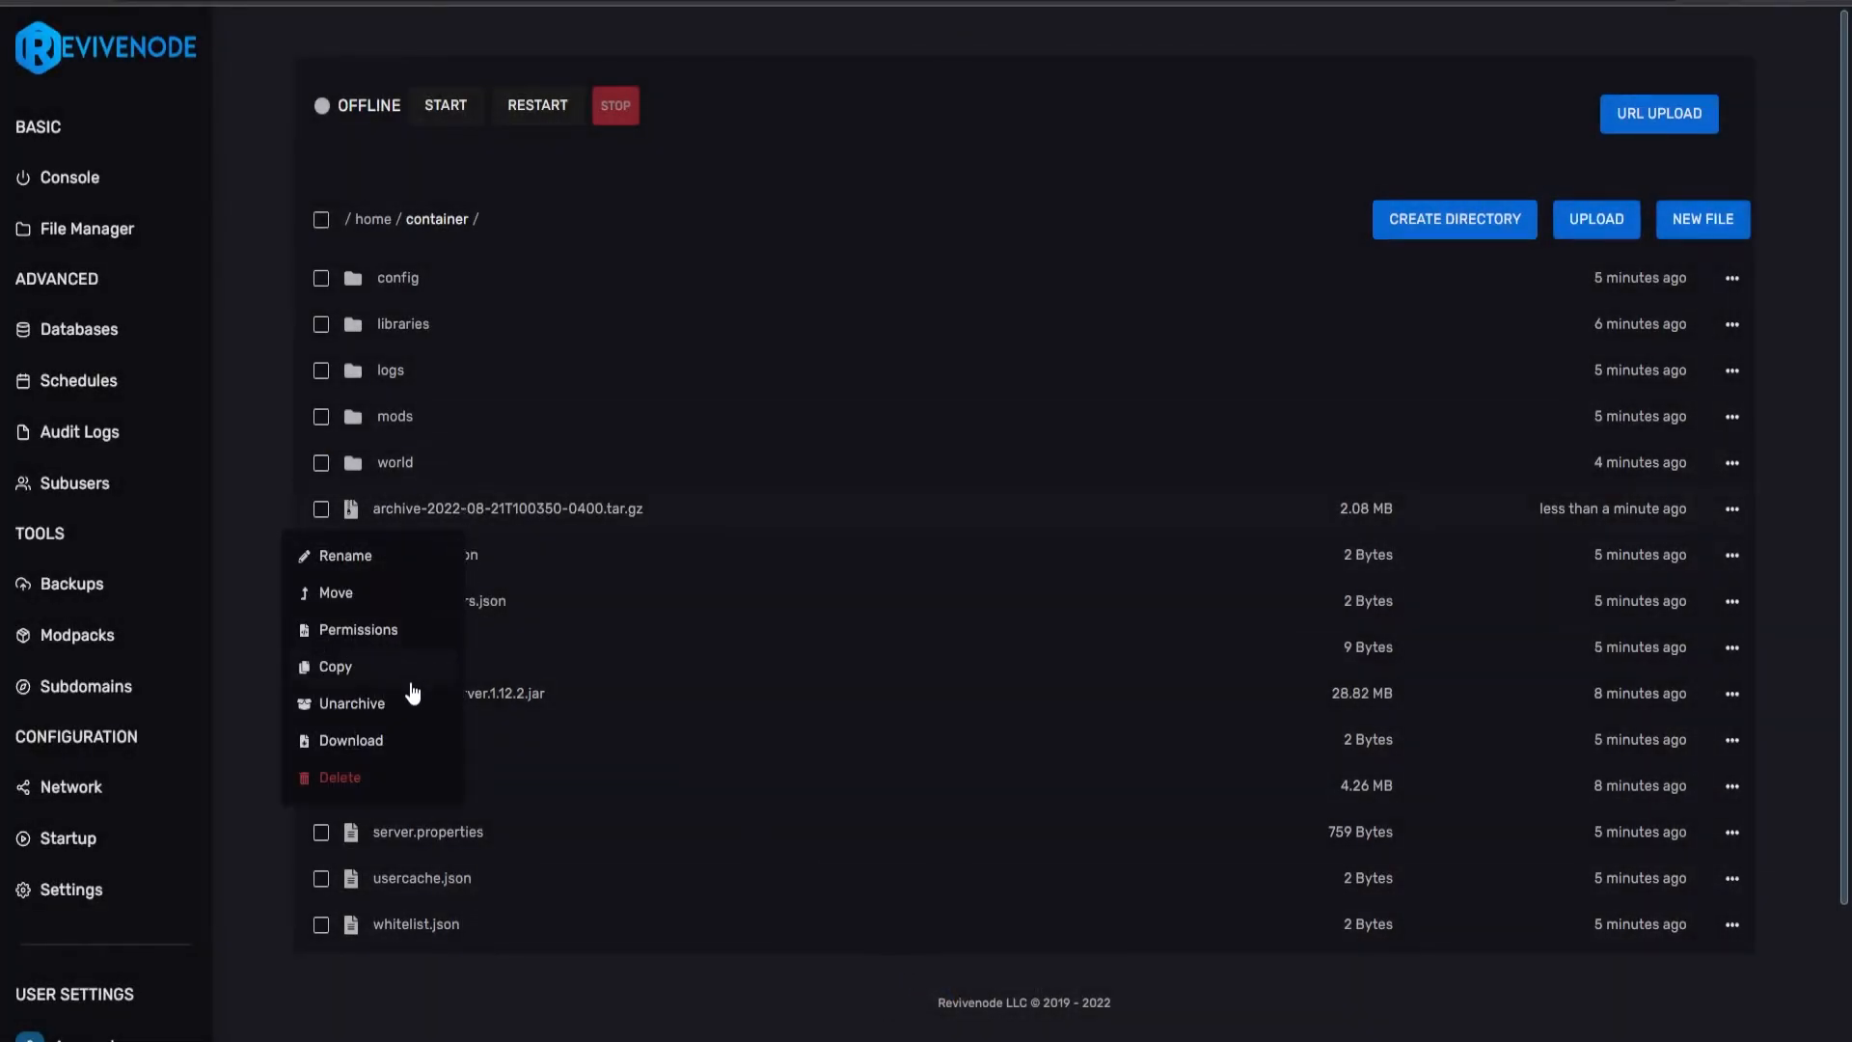
left_click(335, 738)
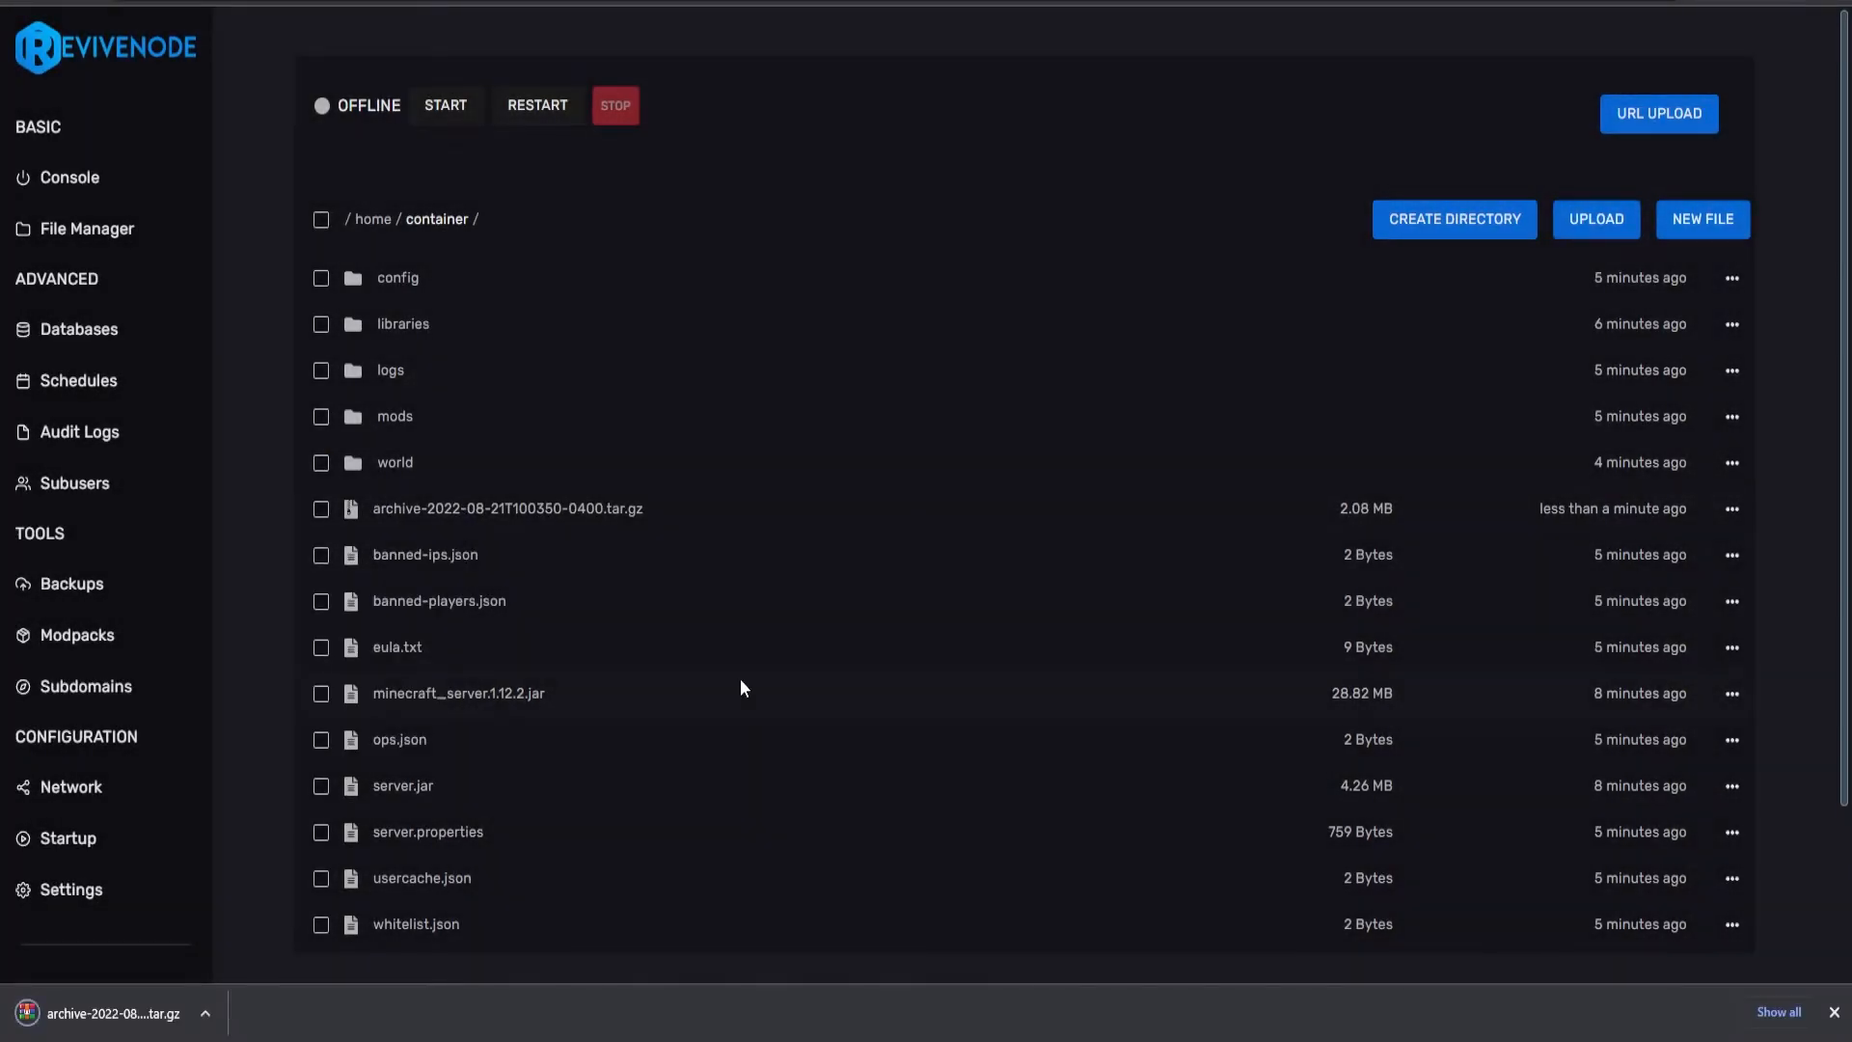
- Delete the world folder and restore it by unarchiving archive-2022-08-21T100350-0400.tar.gz
left_click(323, 465)
left_click(1041, 931)
left_click(1254, 410)
right_click(425, 465)
left_click(345, 660)
- Make a copy of eula.txt and delete that copy
right_click(397, 646)
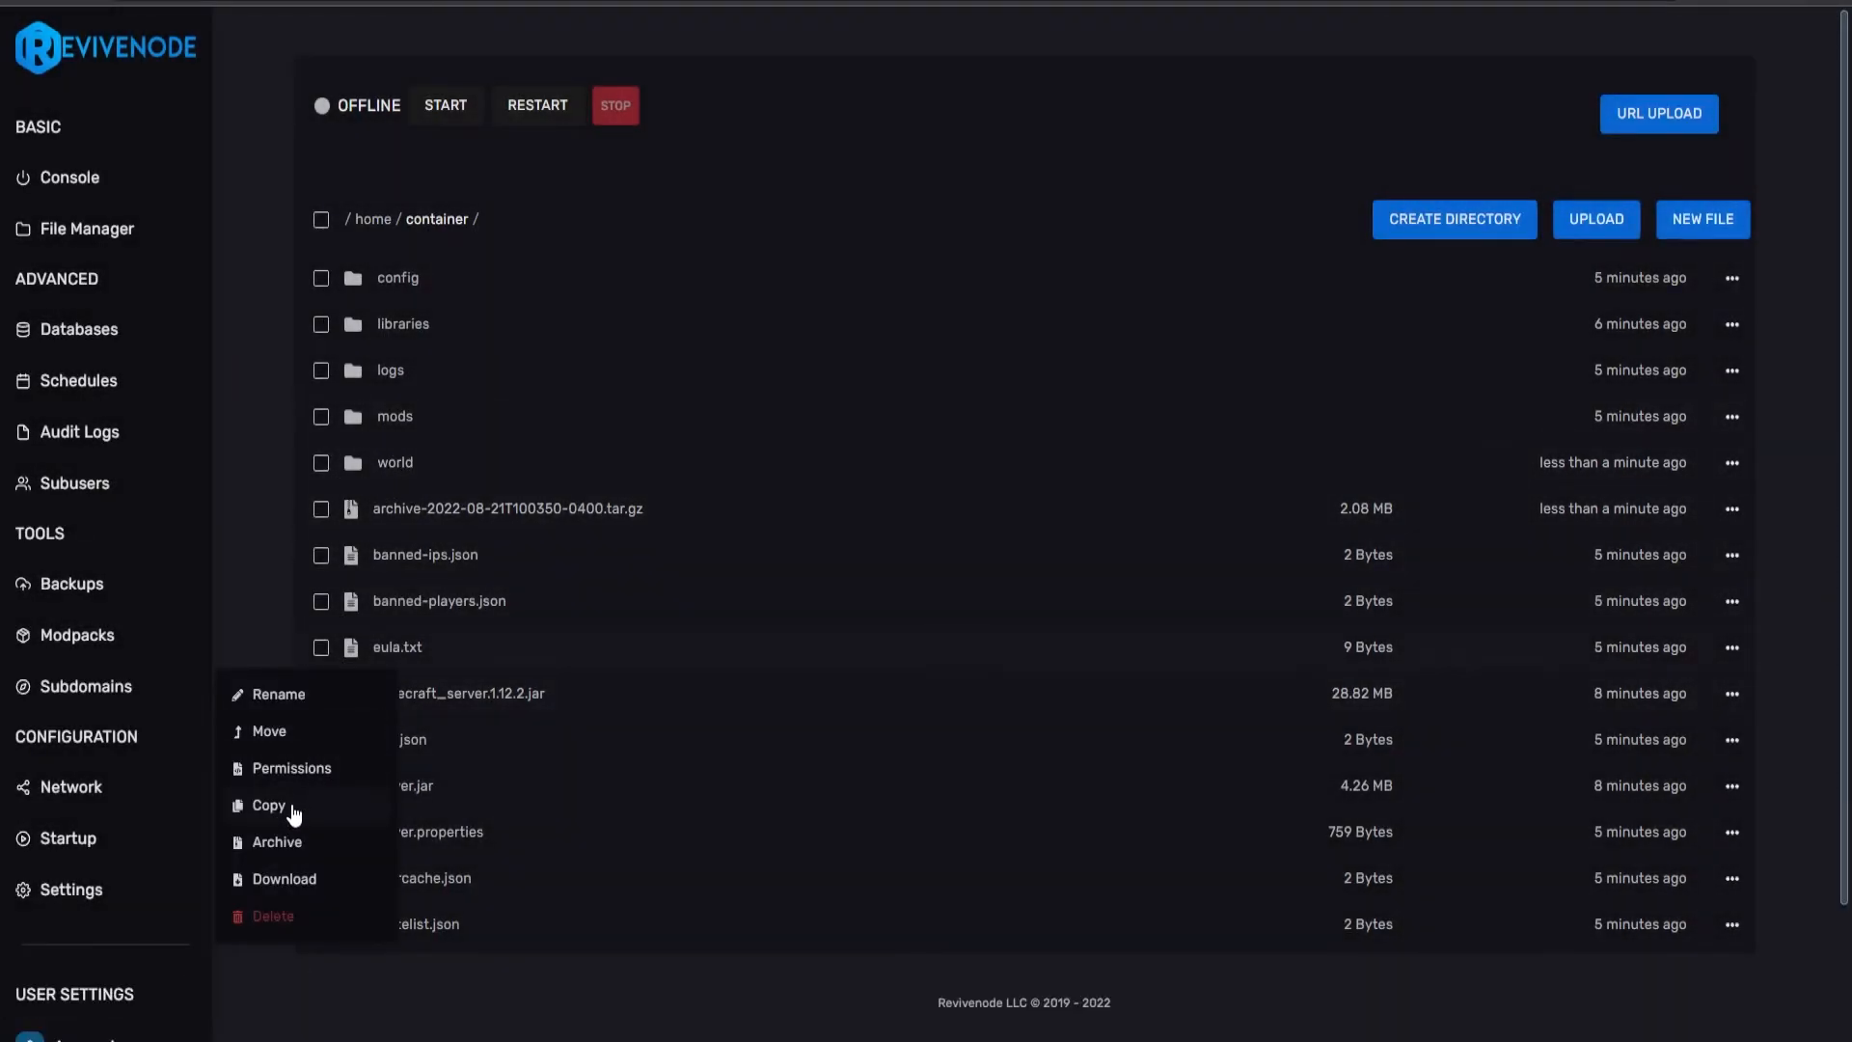
left_click(294, 813)
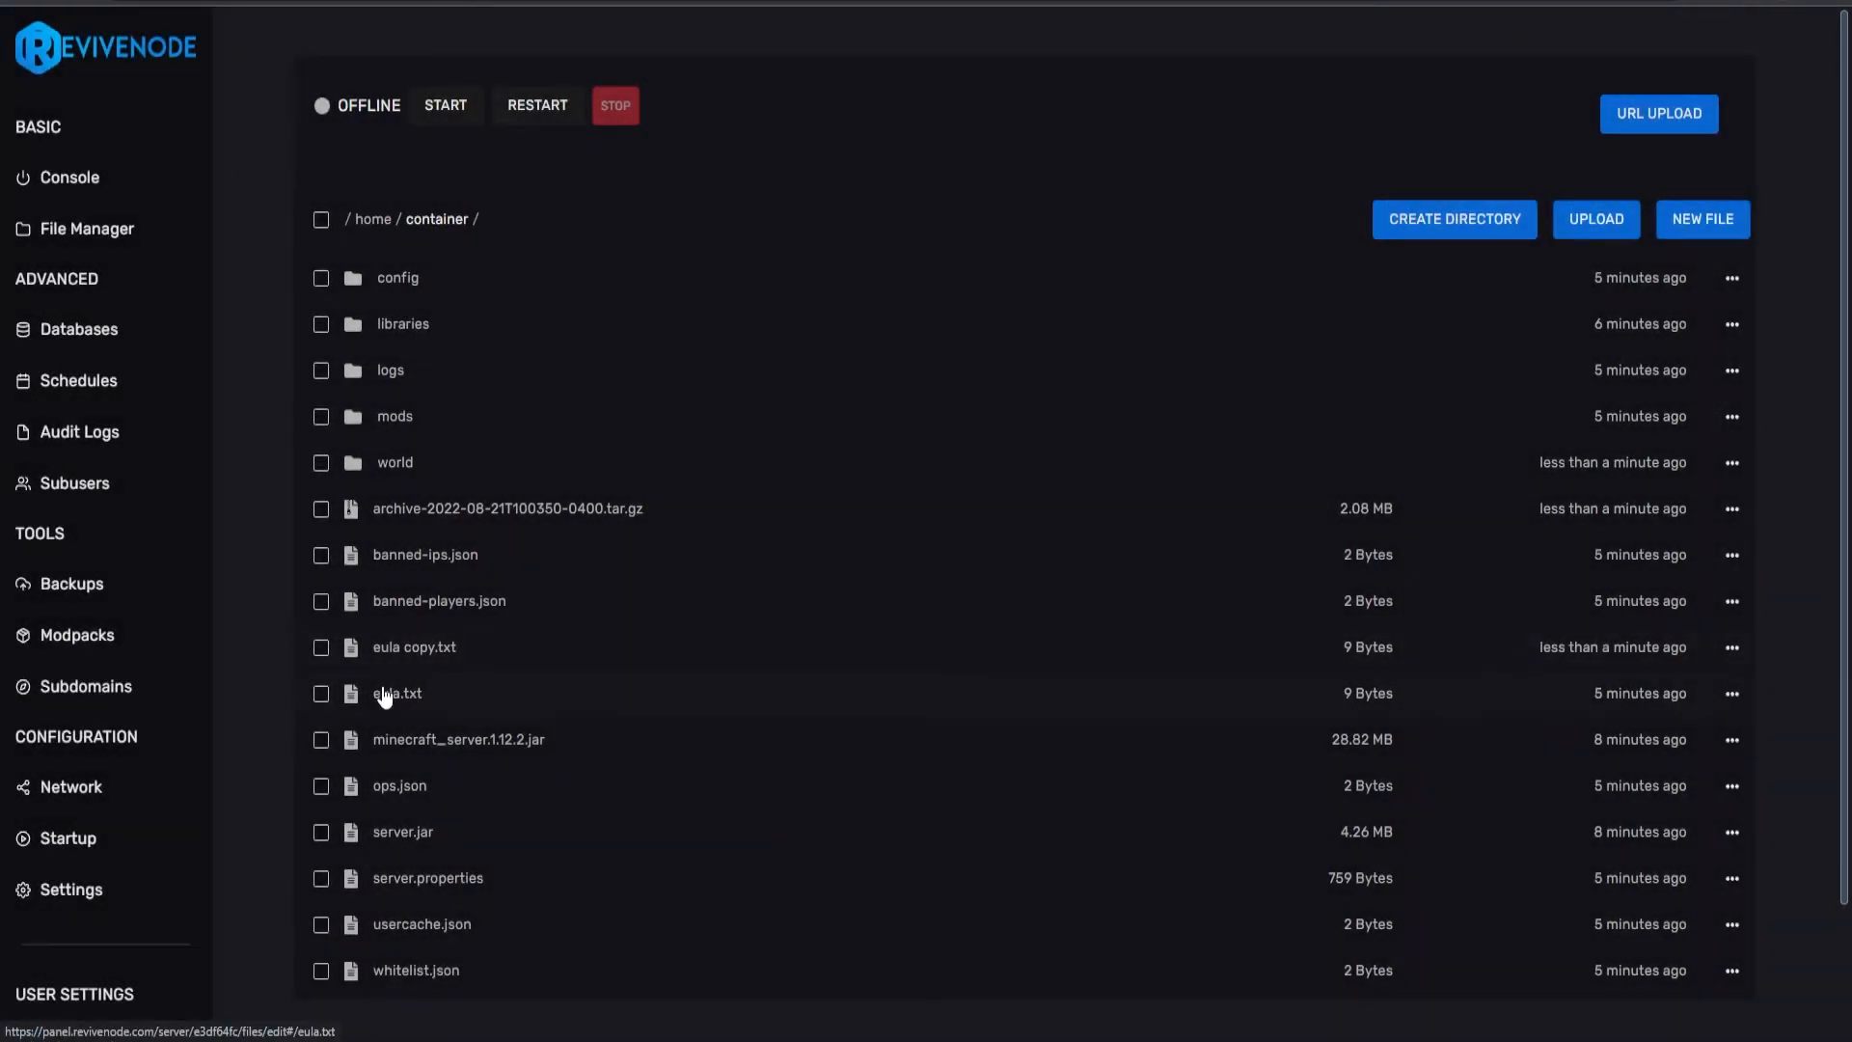
right_click(420, 637)
right_click(548, 576)
right_click(537, 653)
right_click(455, 652)
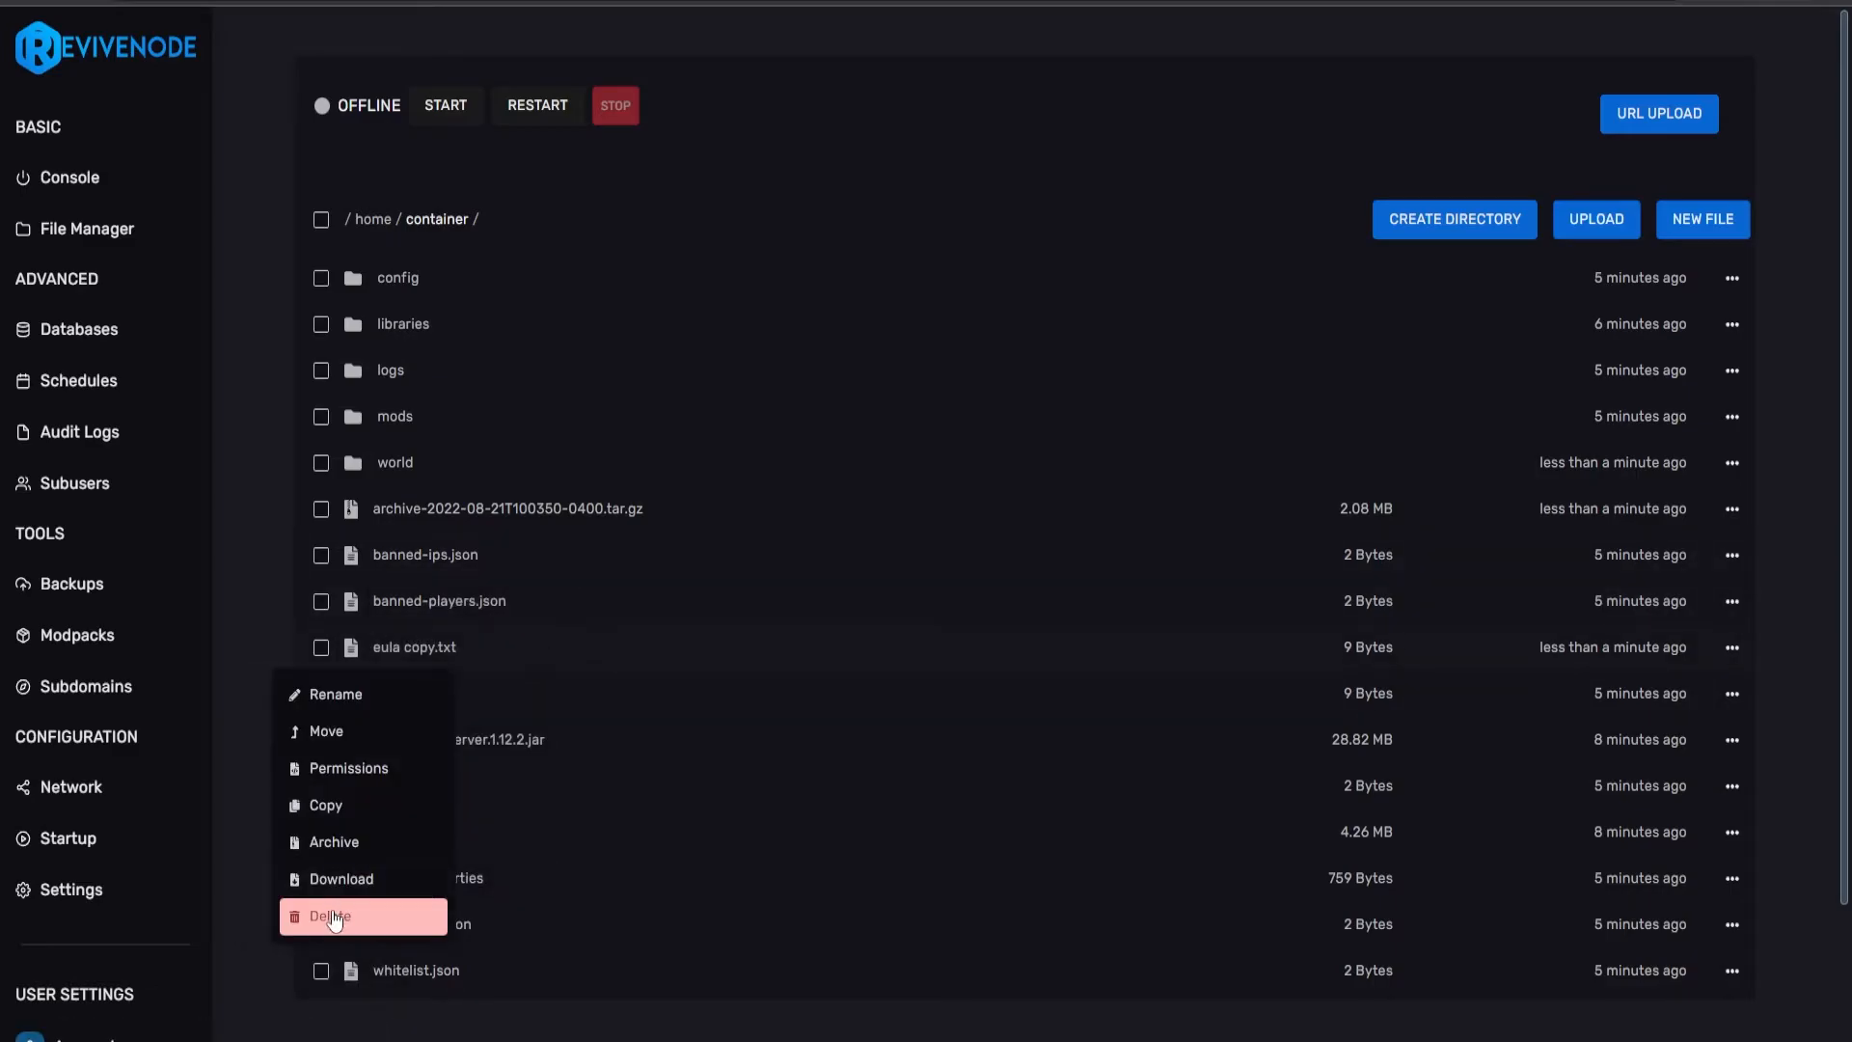
left_click(335, 917)
left_click(1258, 360)
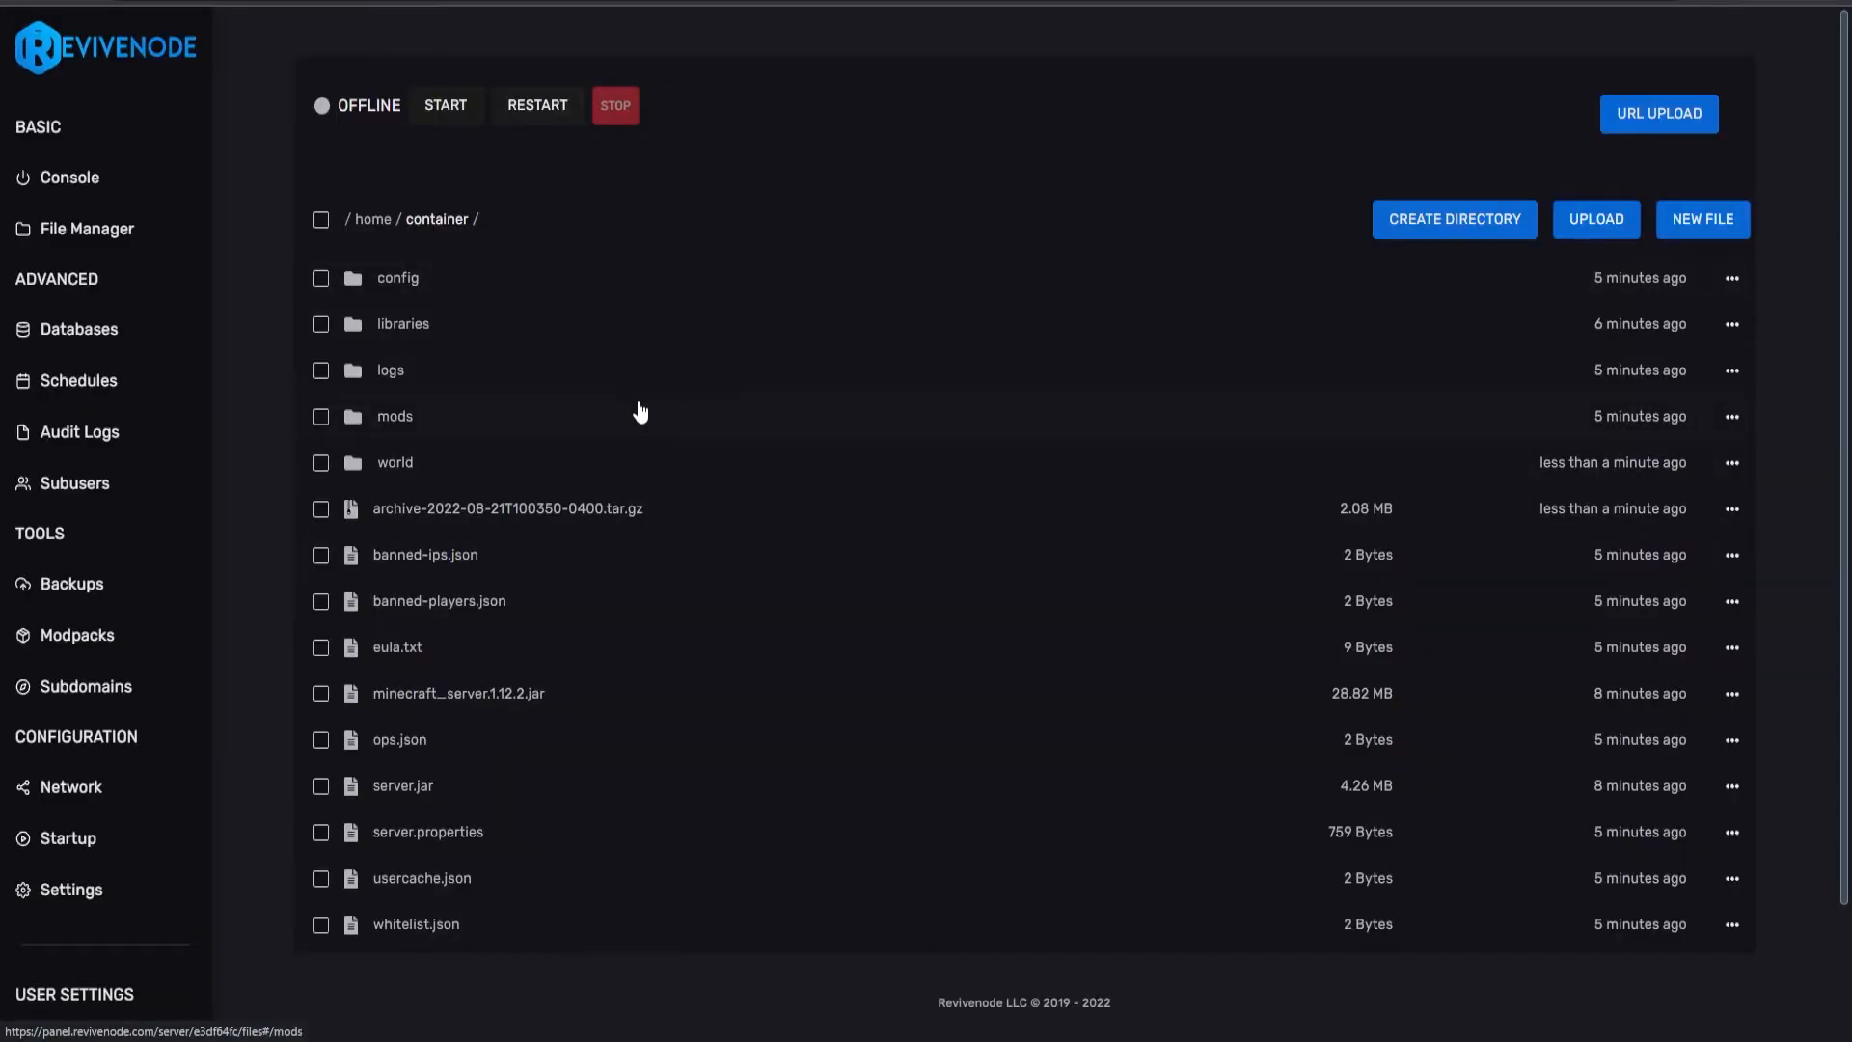
- Delete archive-2022-08-21T100350-0400.tar.gz from the container directory
right_click(530, 508)
left_click(467, 773)
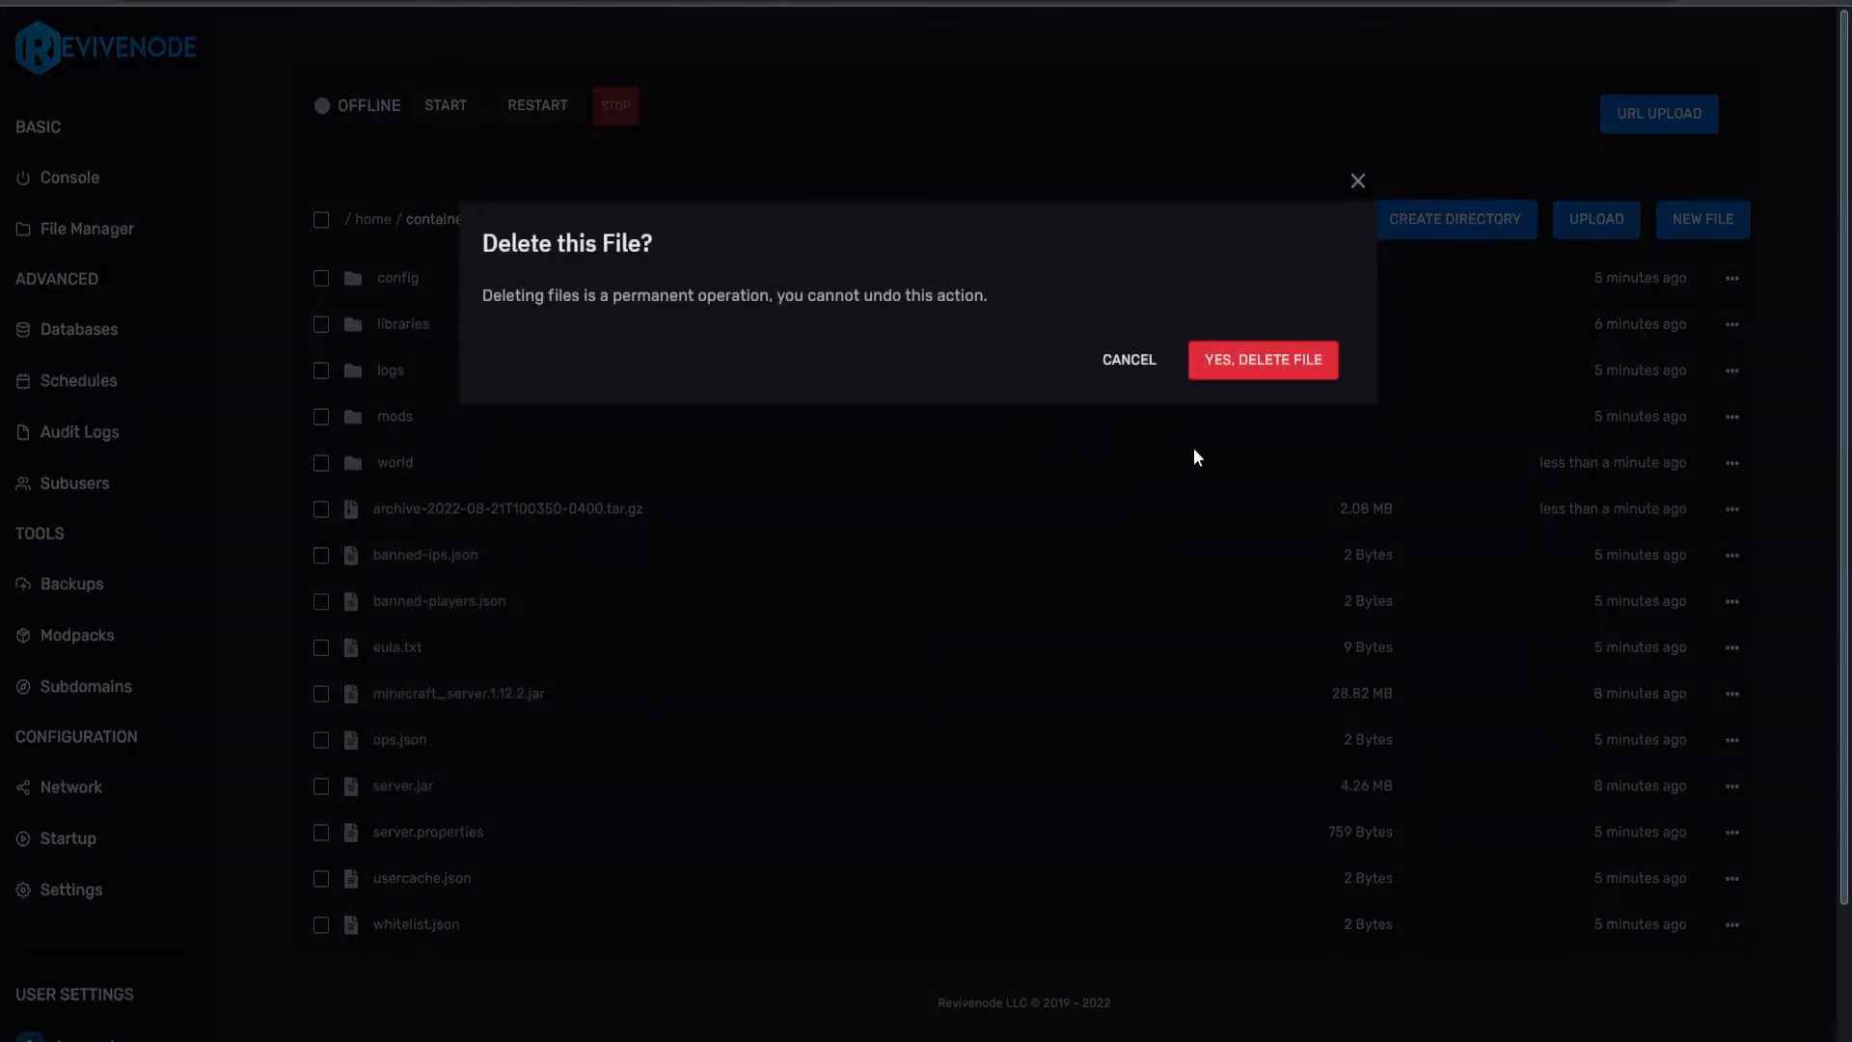
left_click(1232, 364)
- Download eula.txt and select banned-ips.json, banned-players.json and eula.txt together for a bulk action
right_click(473, 603)
left_click(325, 551)
left_click(321, 510)
left_click(321, 601)
right_click(508, 620)
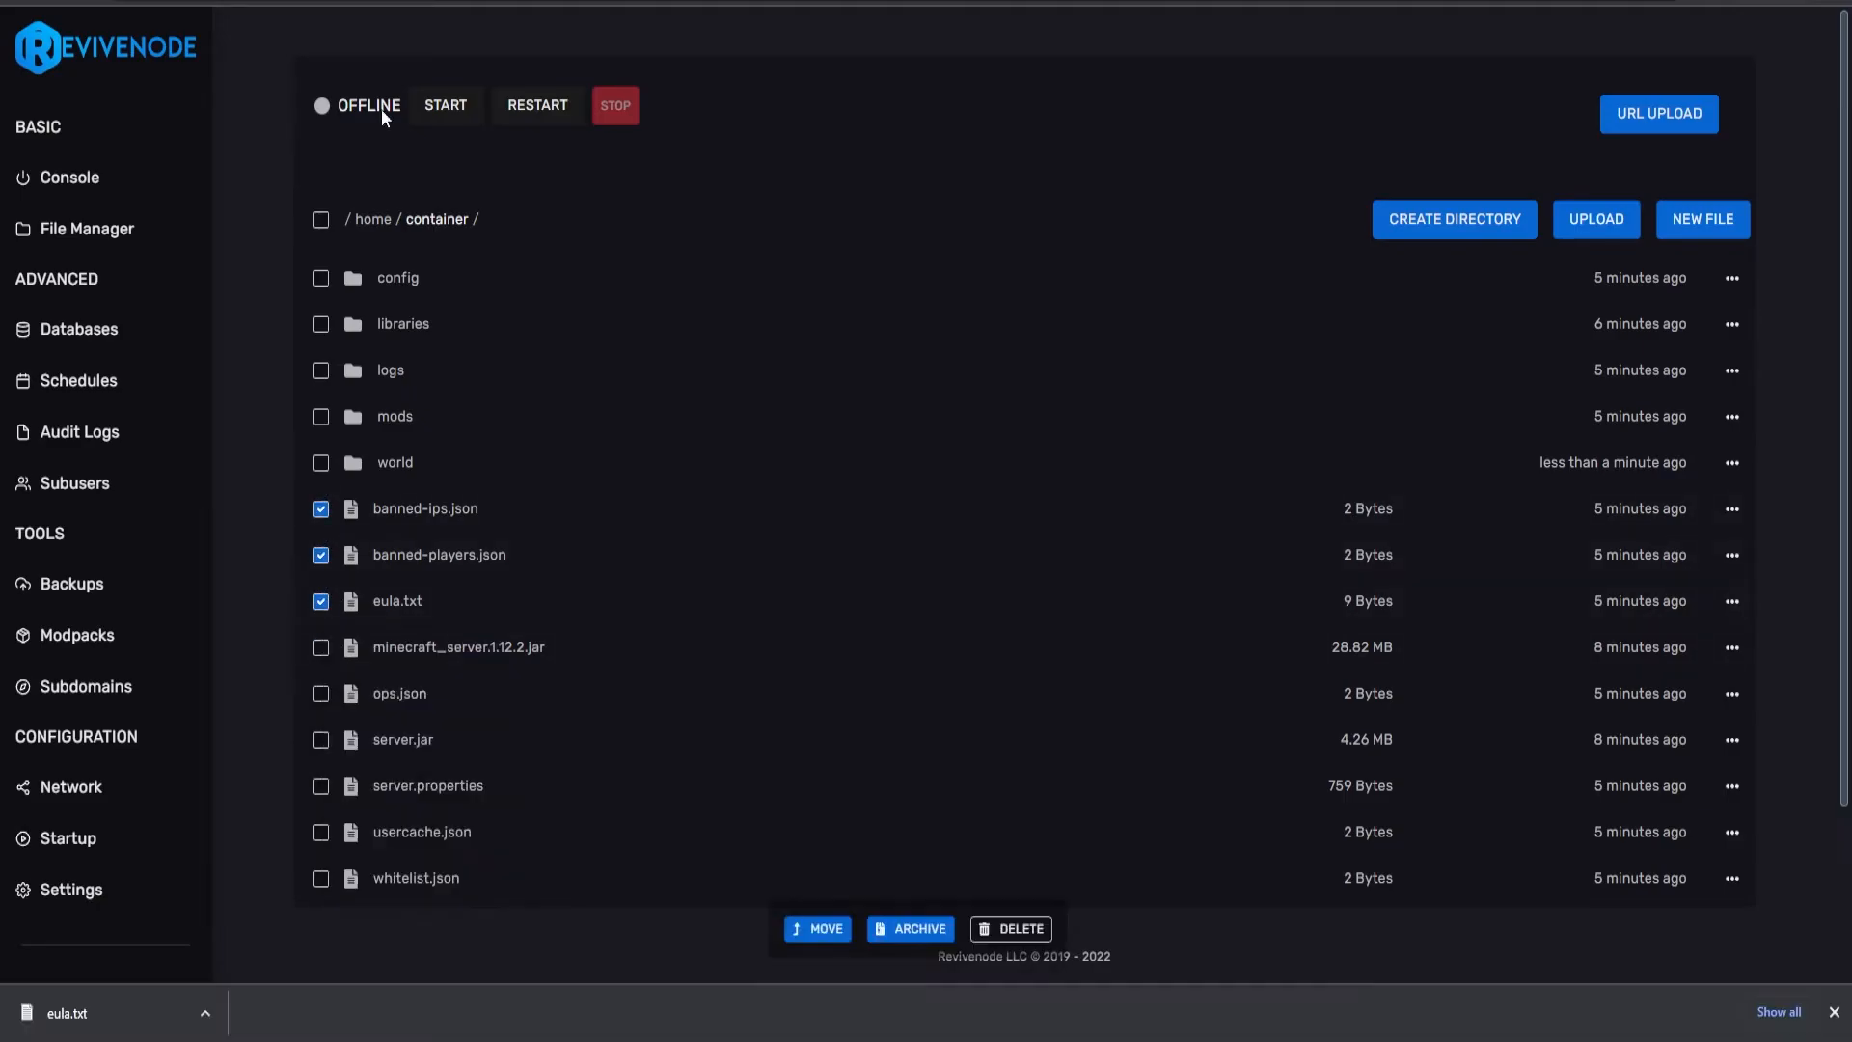
- Open the URL upload form and copy the image address of the red EXAMPLE picture from the Google results
left_click(1640, 112)
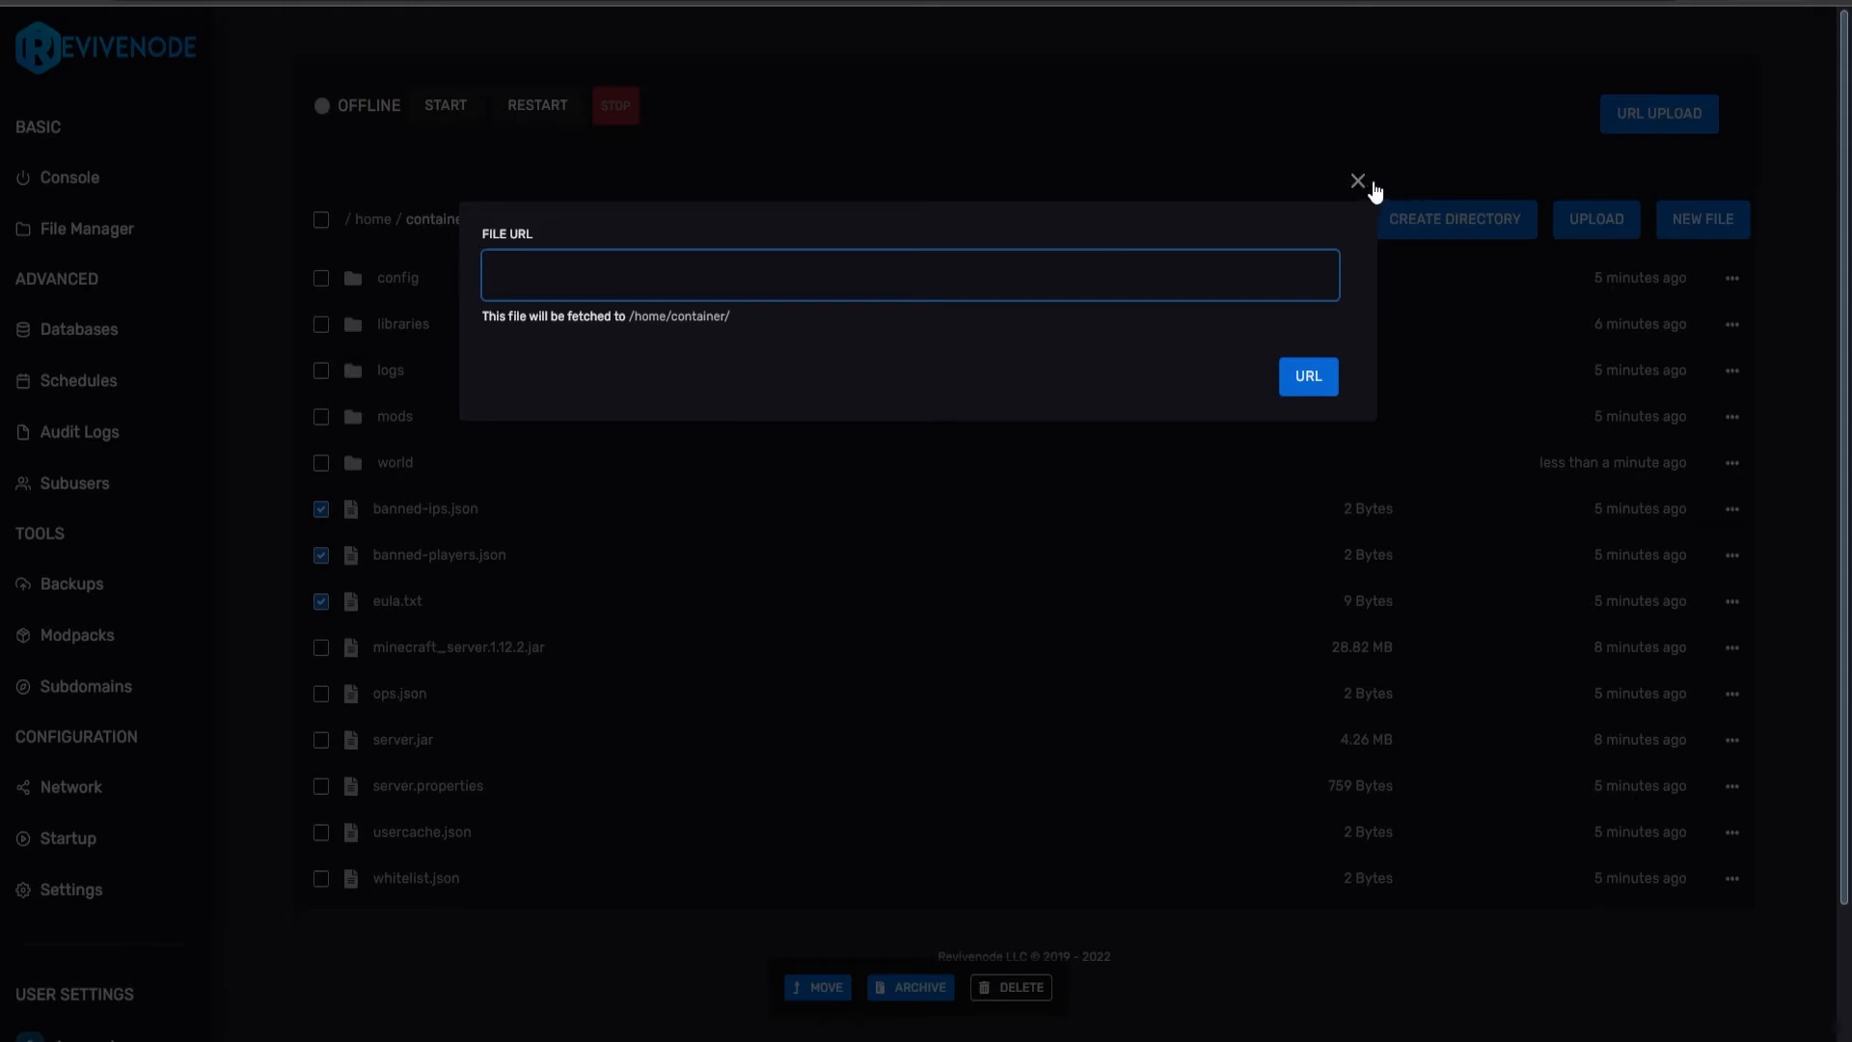
key("Return")
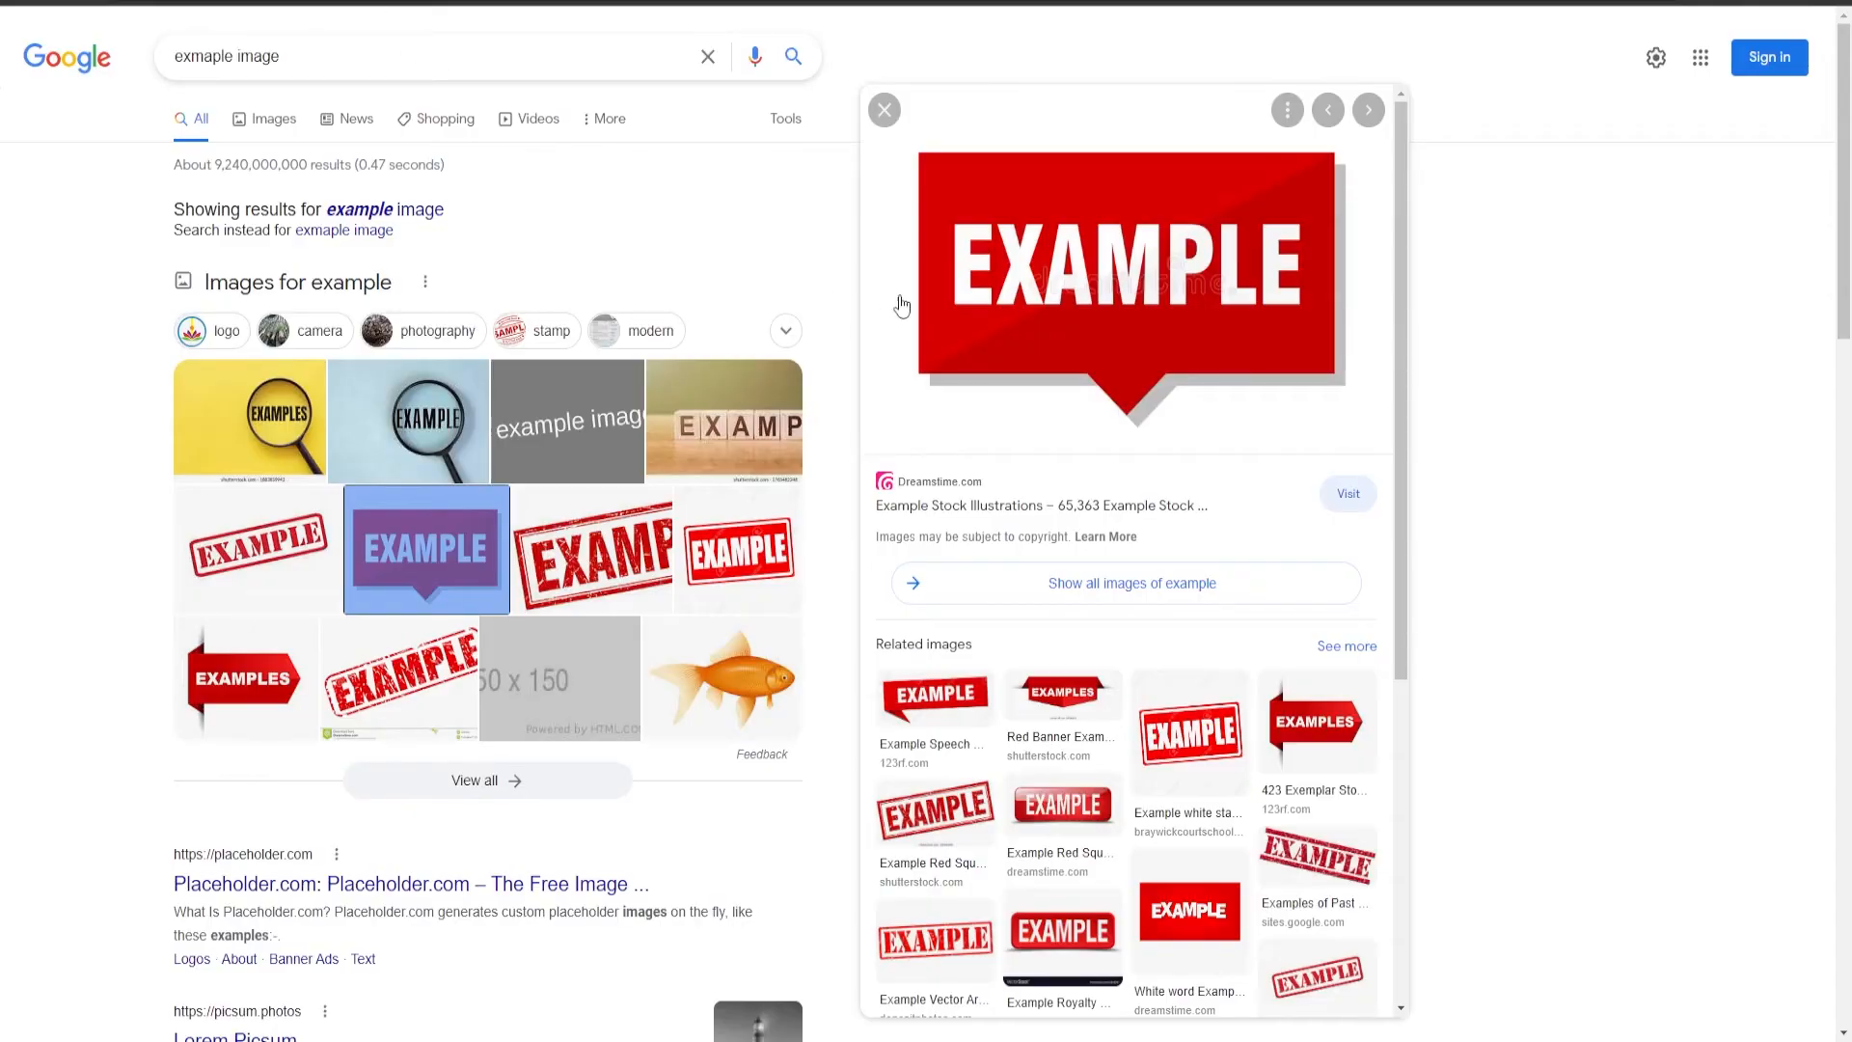
right_click(1072, 317)
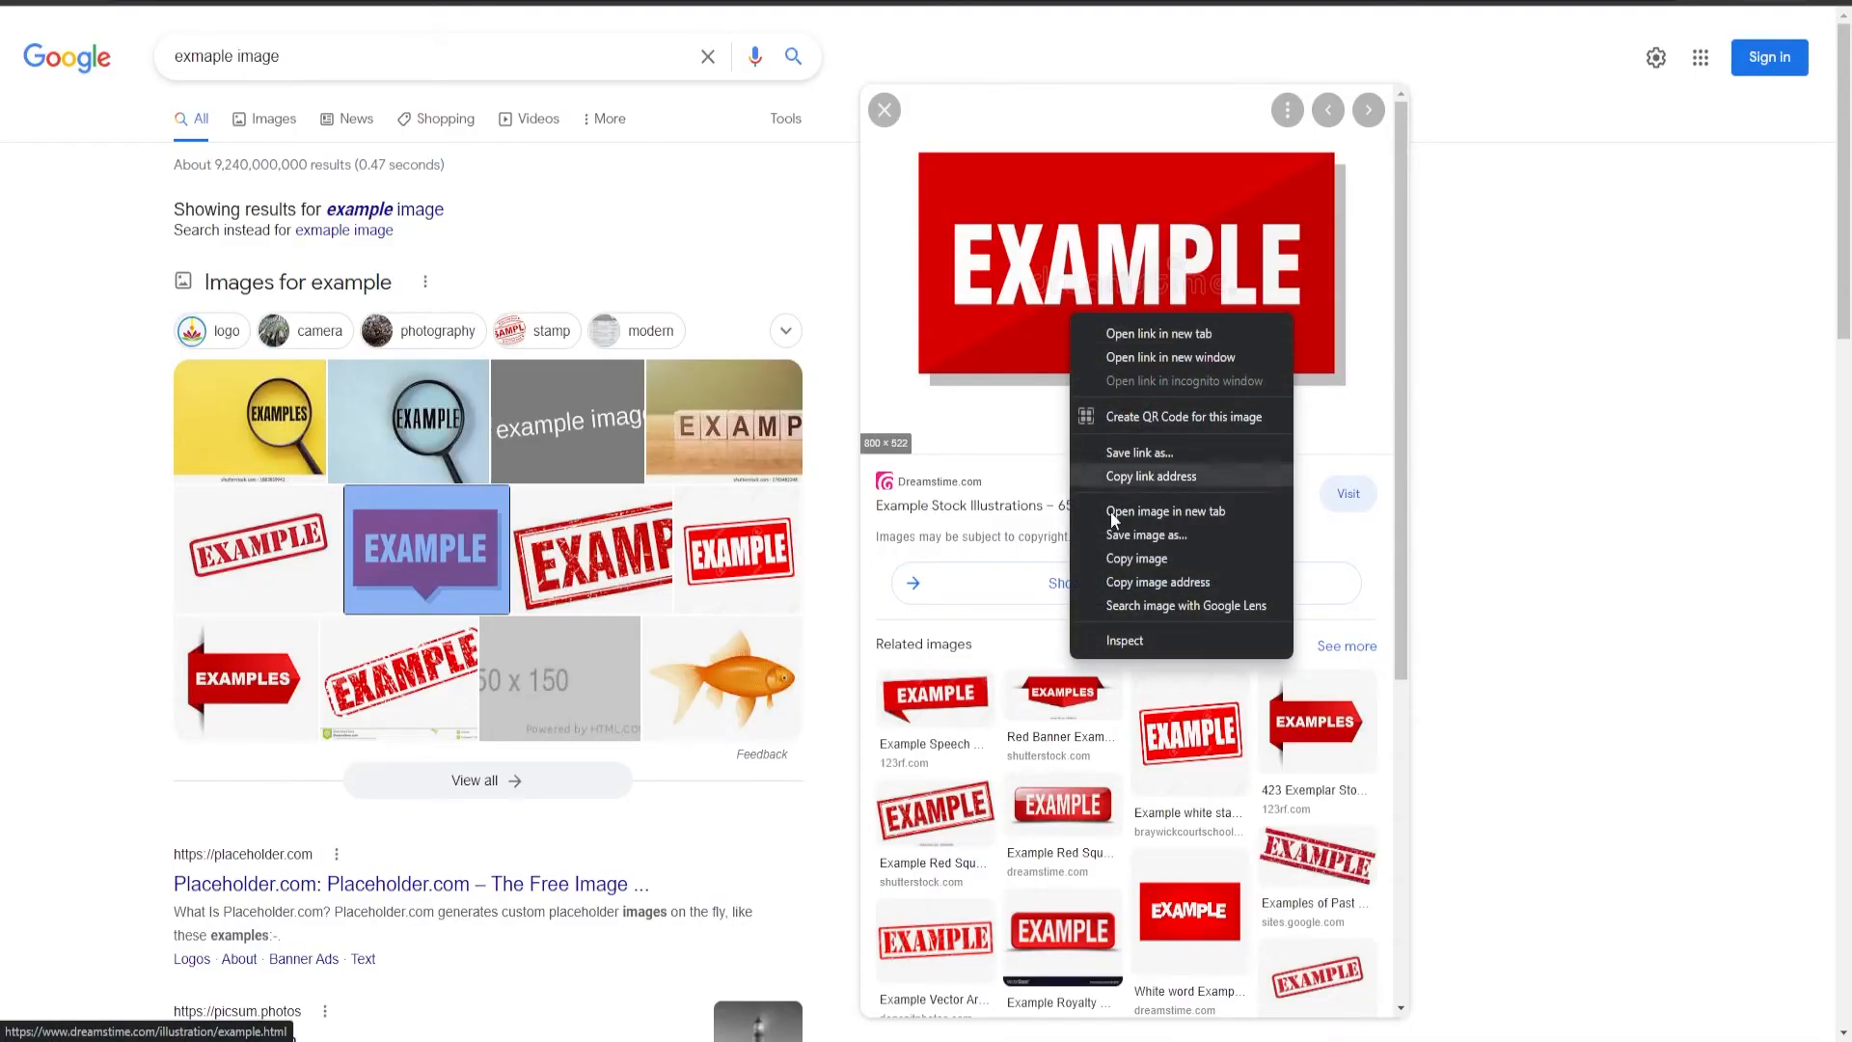
left_click(1130, 583)
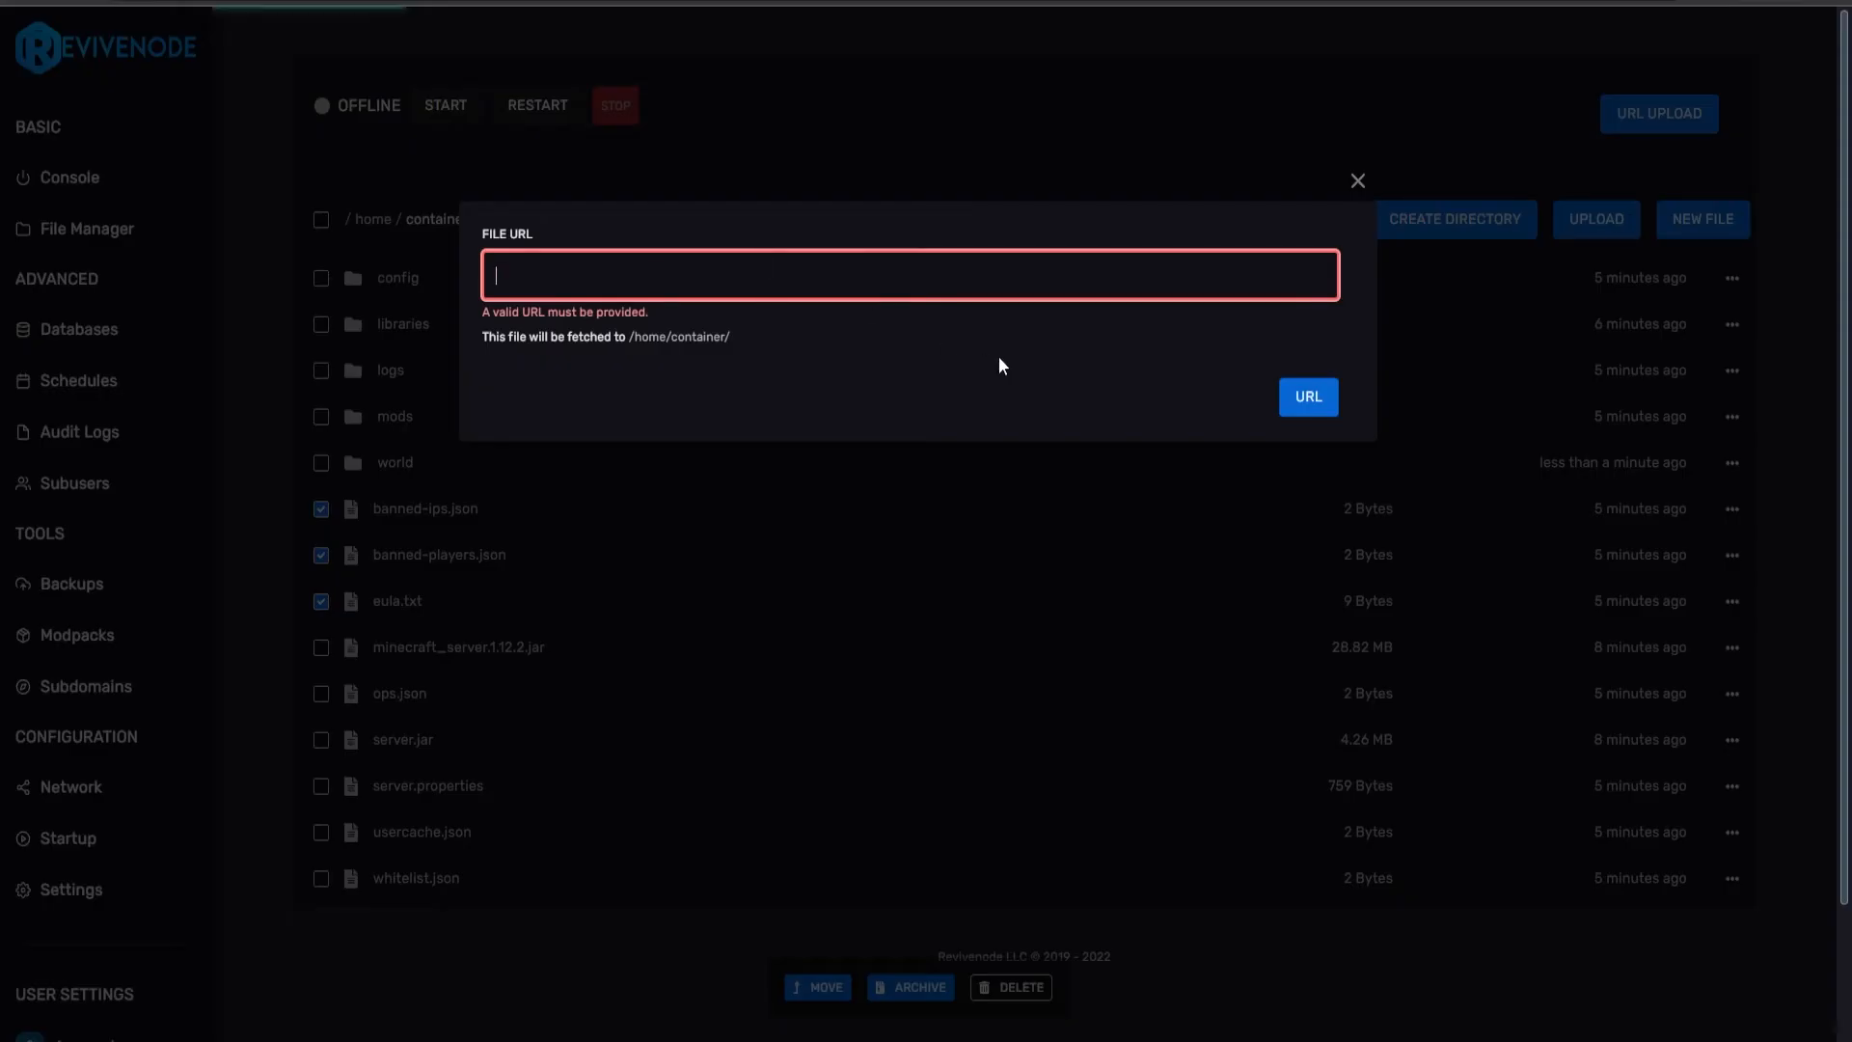
- Fetch the copied dreamstime.com image URL, example-red-tag-example-red-square-price-tag-117502755.jpg, into /home/container/
left_click(945, 287)
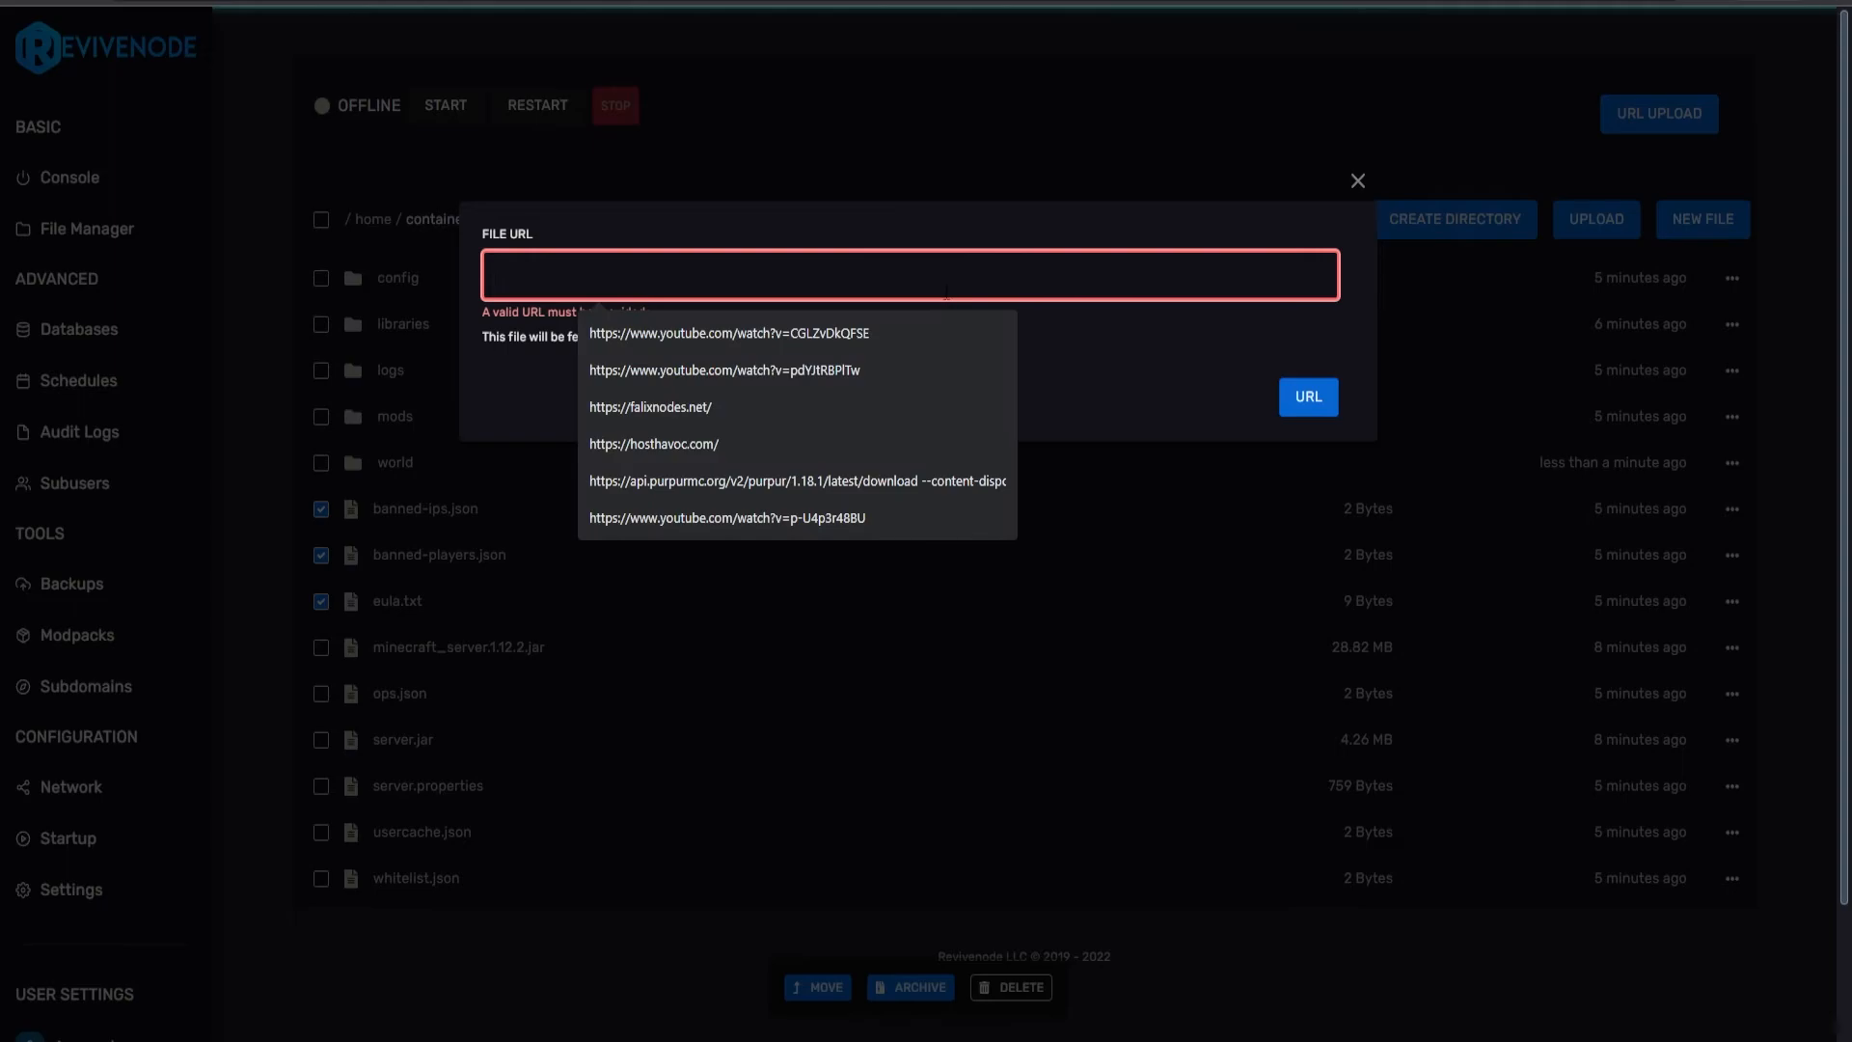
key("ctrl+v")
left_click_drag(1128, 276, 720, 274)
left_click_drag(1126, 274, 1096, 274)
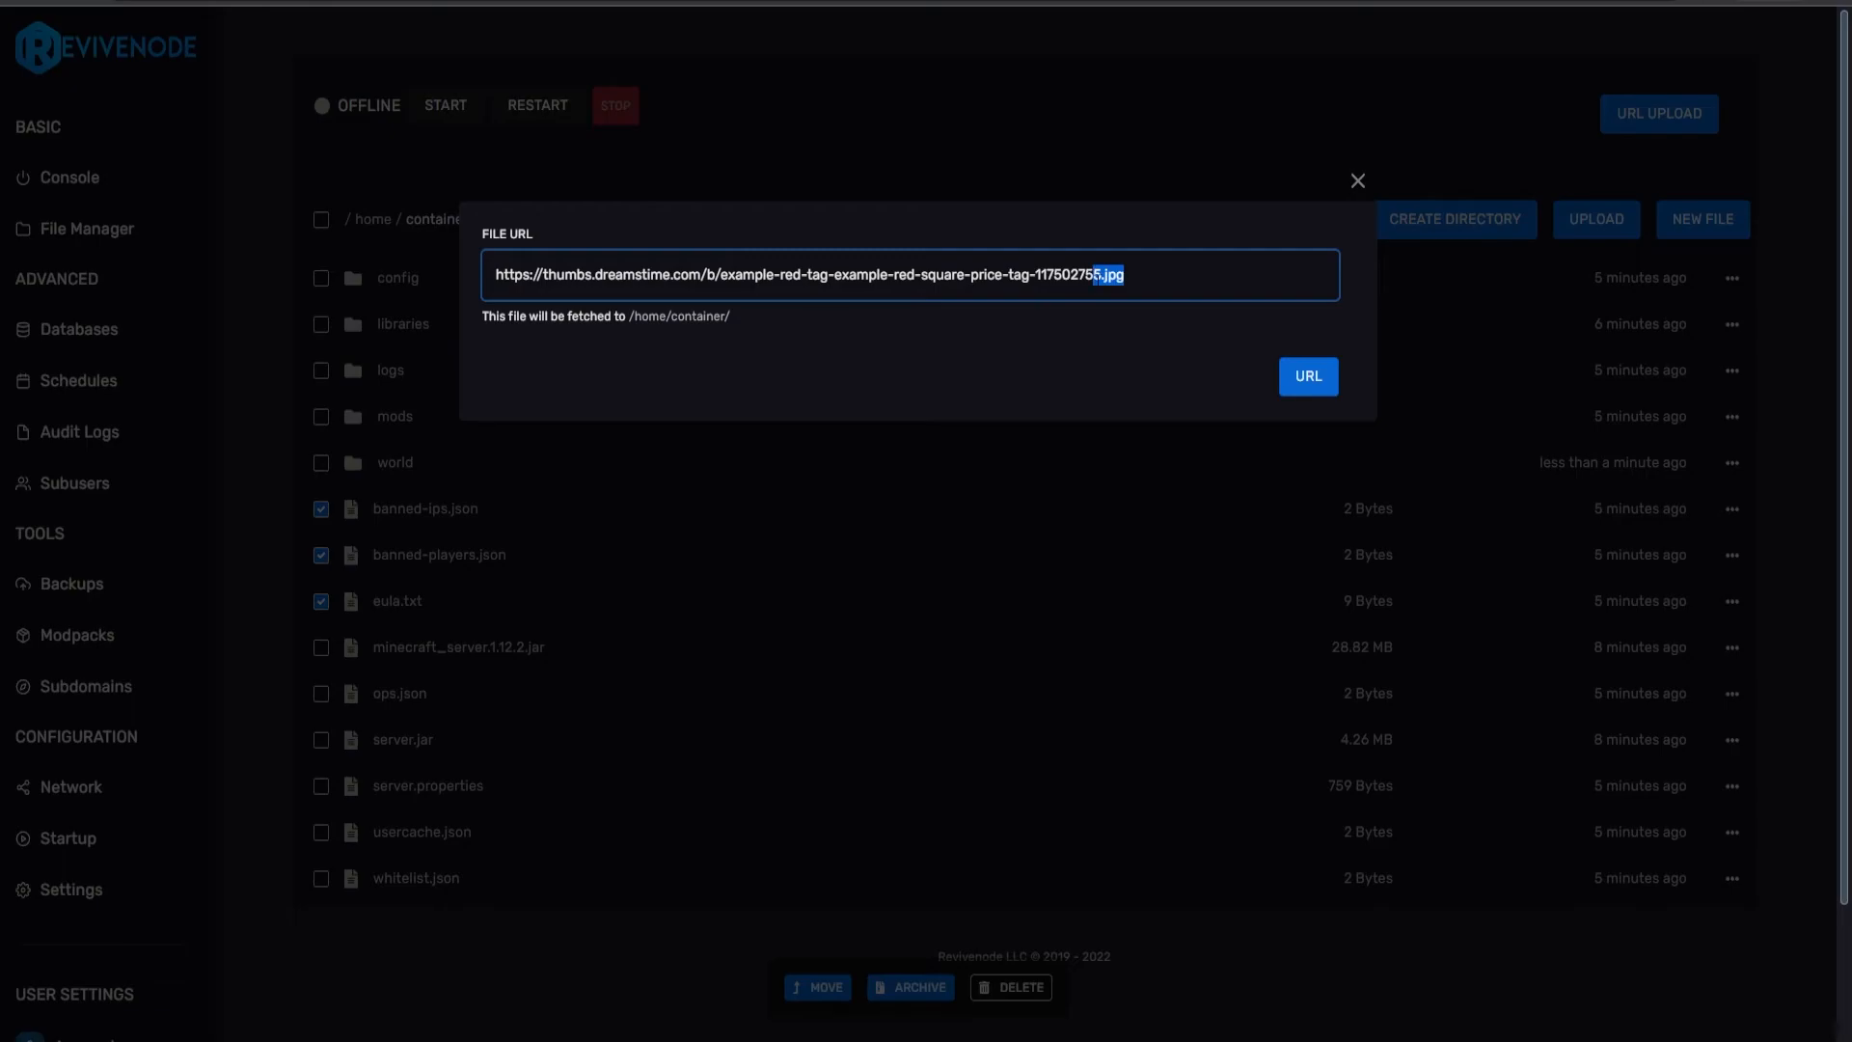
left_click(1311, 384)
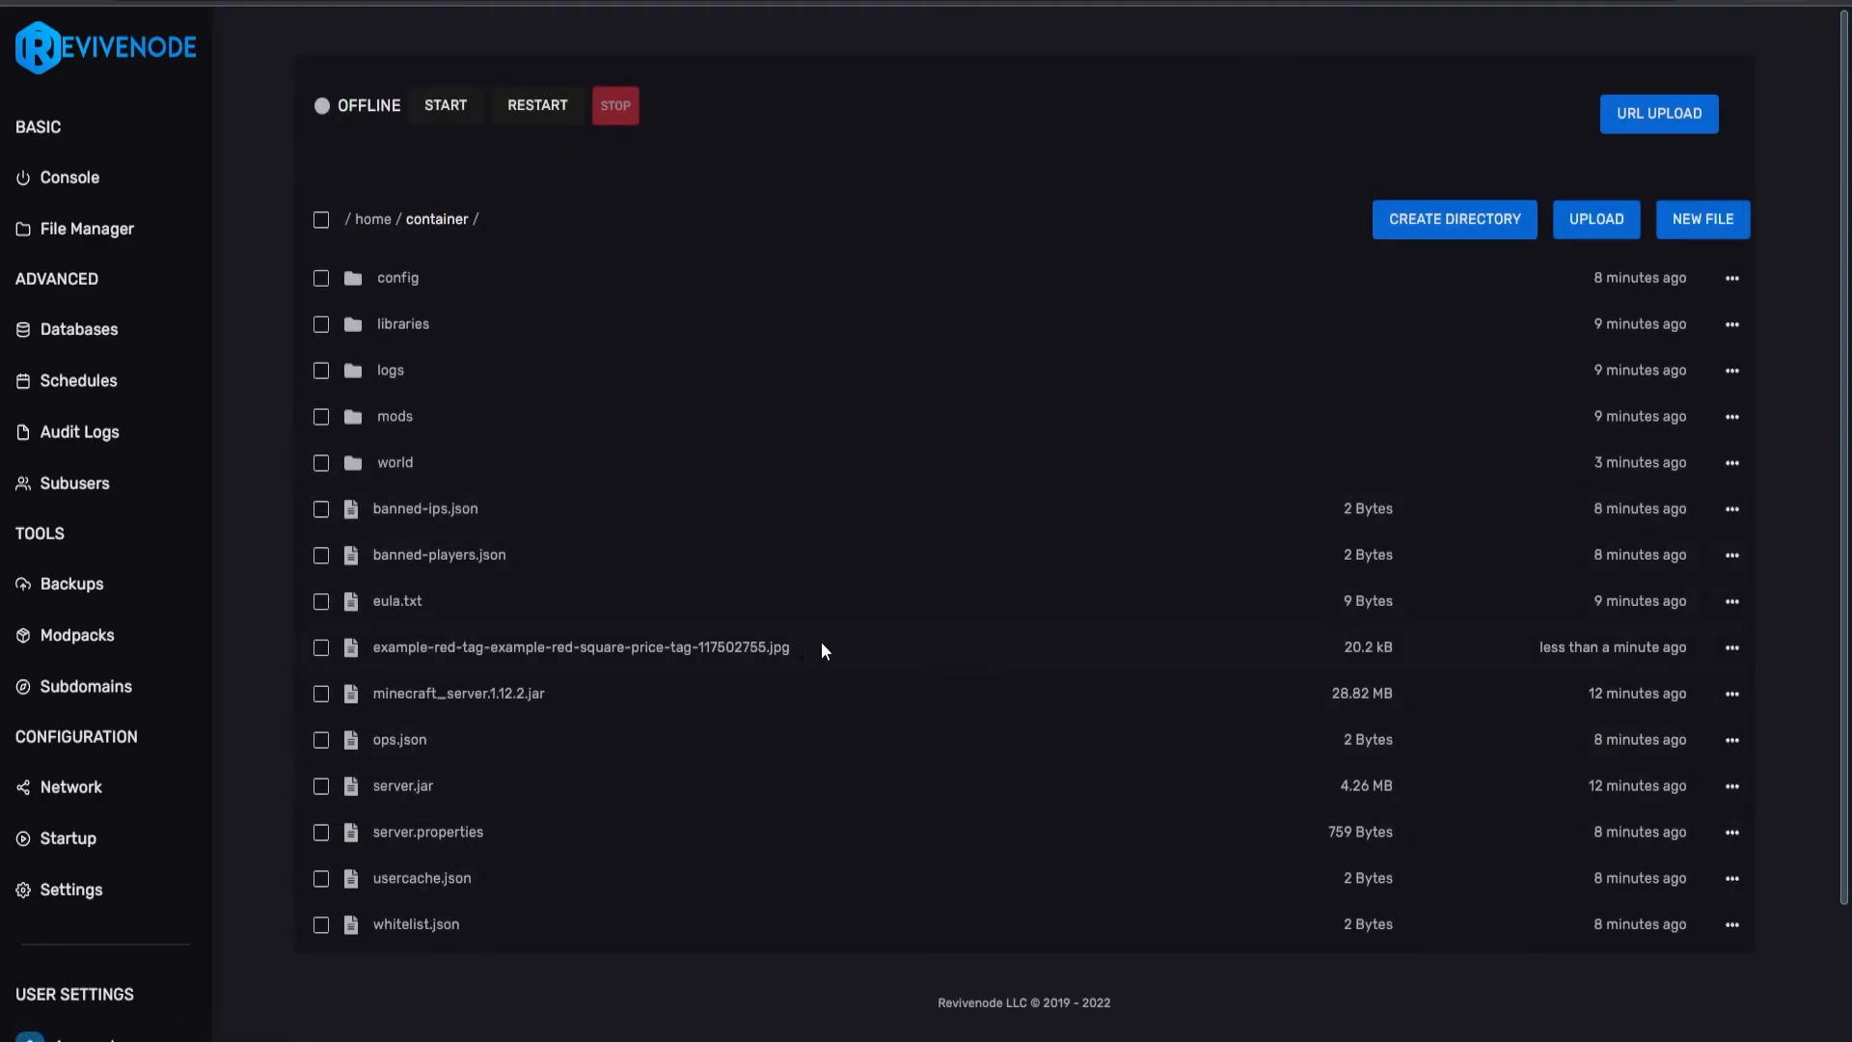
- Open the picker for uploading local files and dismiss it without choosing a file
left_click(1601, 219)
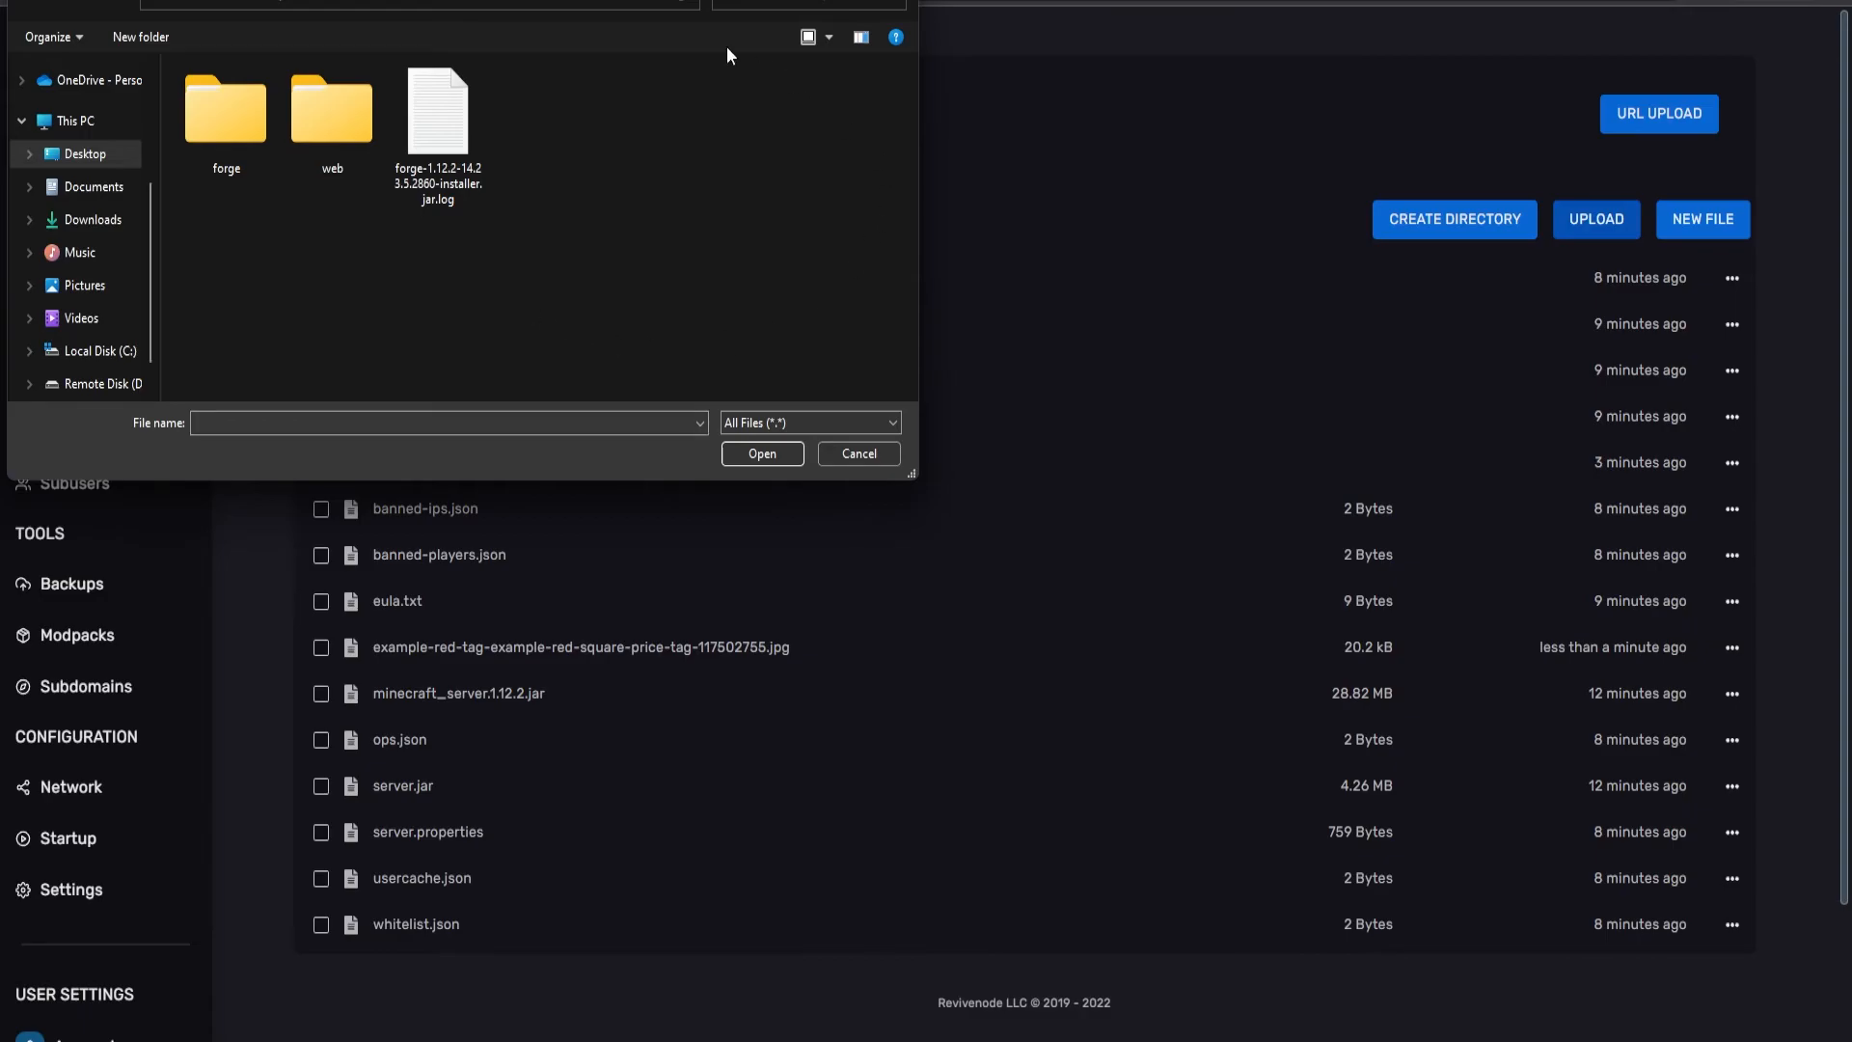
- Create a new file containing the text "example" in the container directory and name it test.yml
left_click(1706, 227)
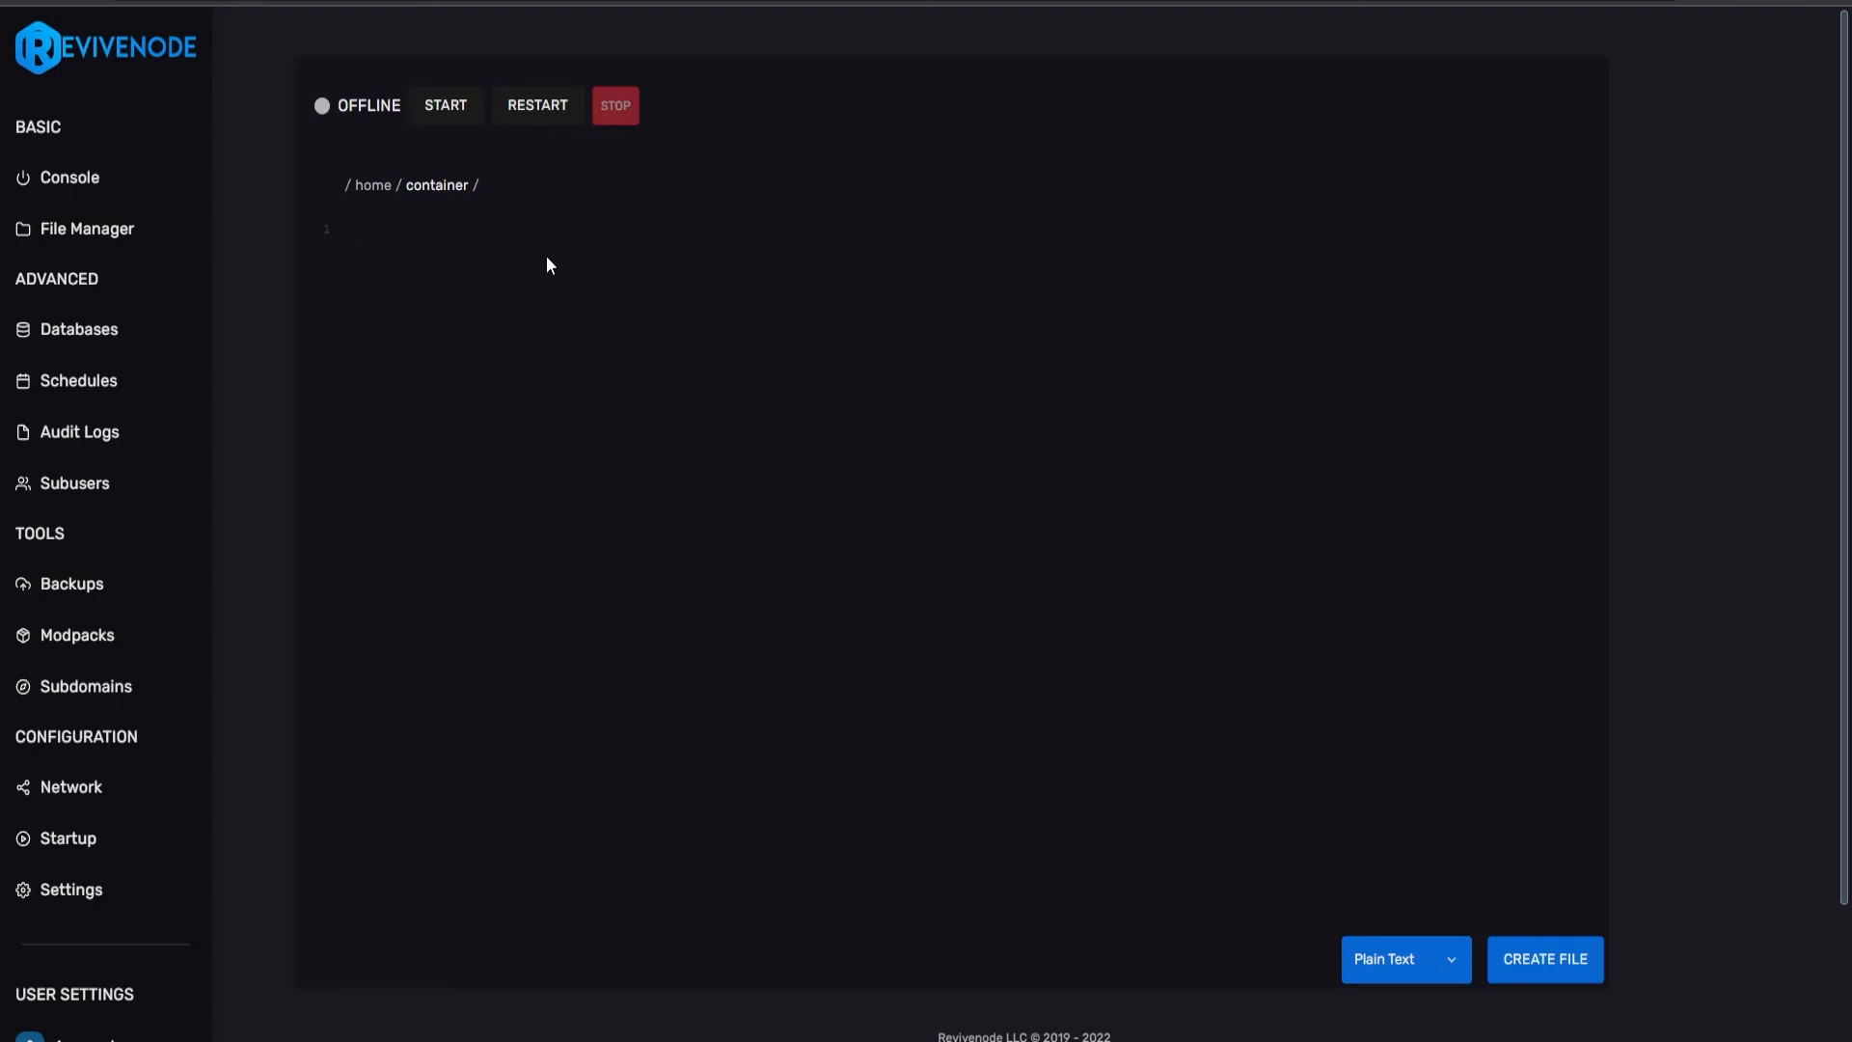
type("example")
left_click(1552, 958)
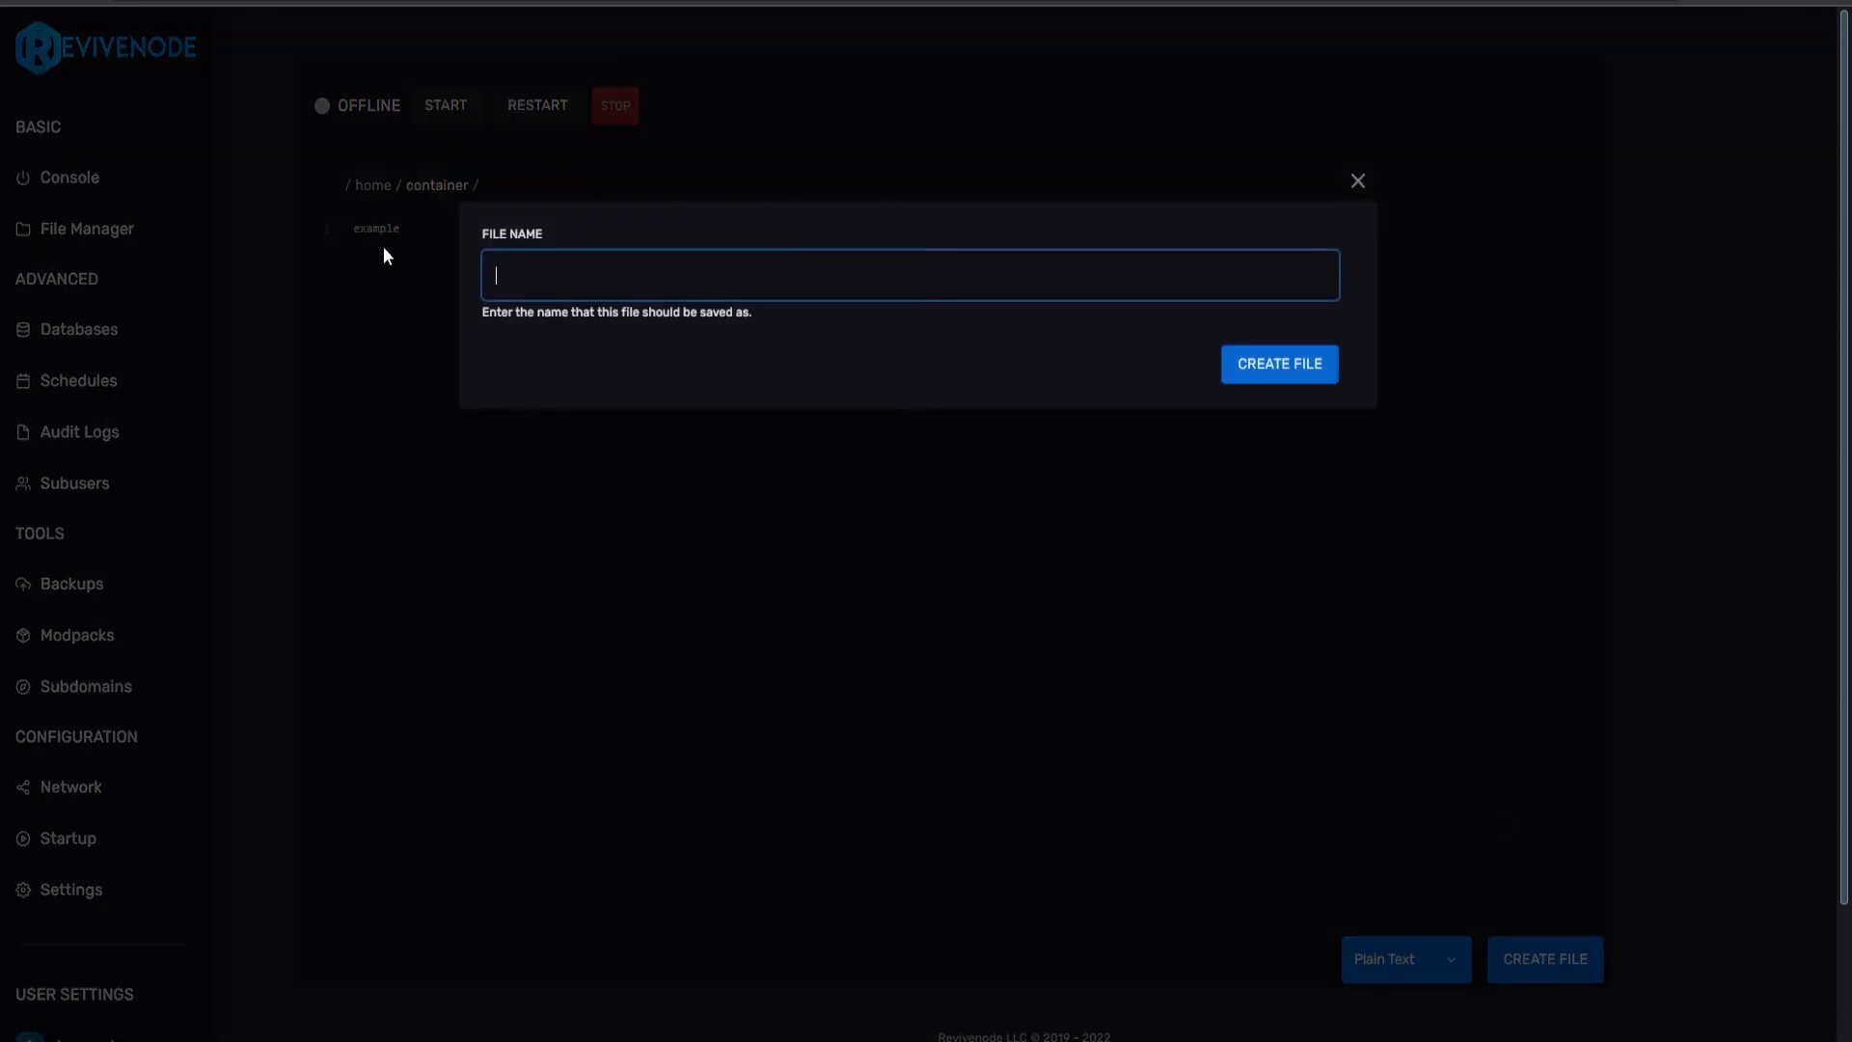
type("test.yml")
left_click(1260, 376)
- Browse the editor's syntax language options for test.yml, choose Git Markdown, and return to the container directory without saving
left_click(1389, 959)
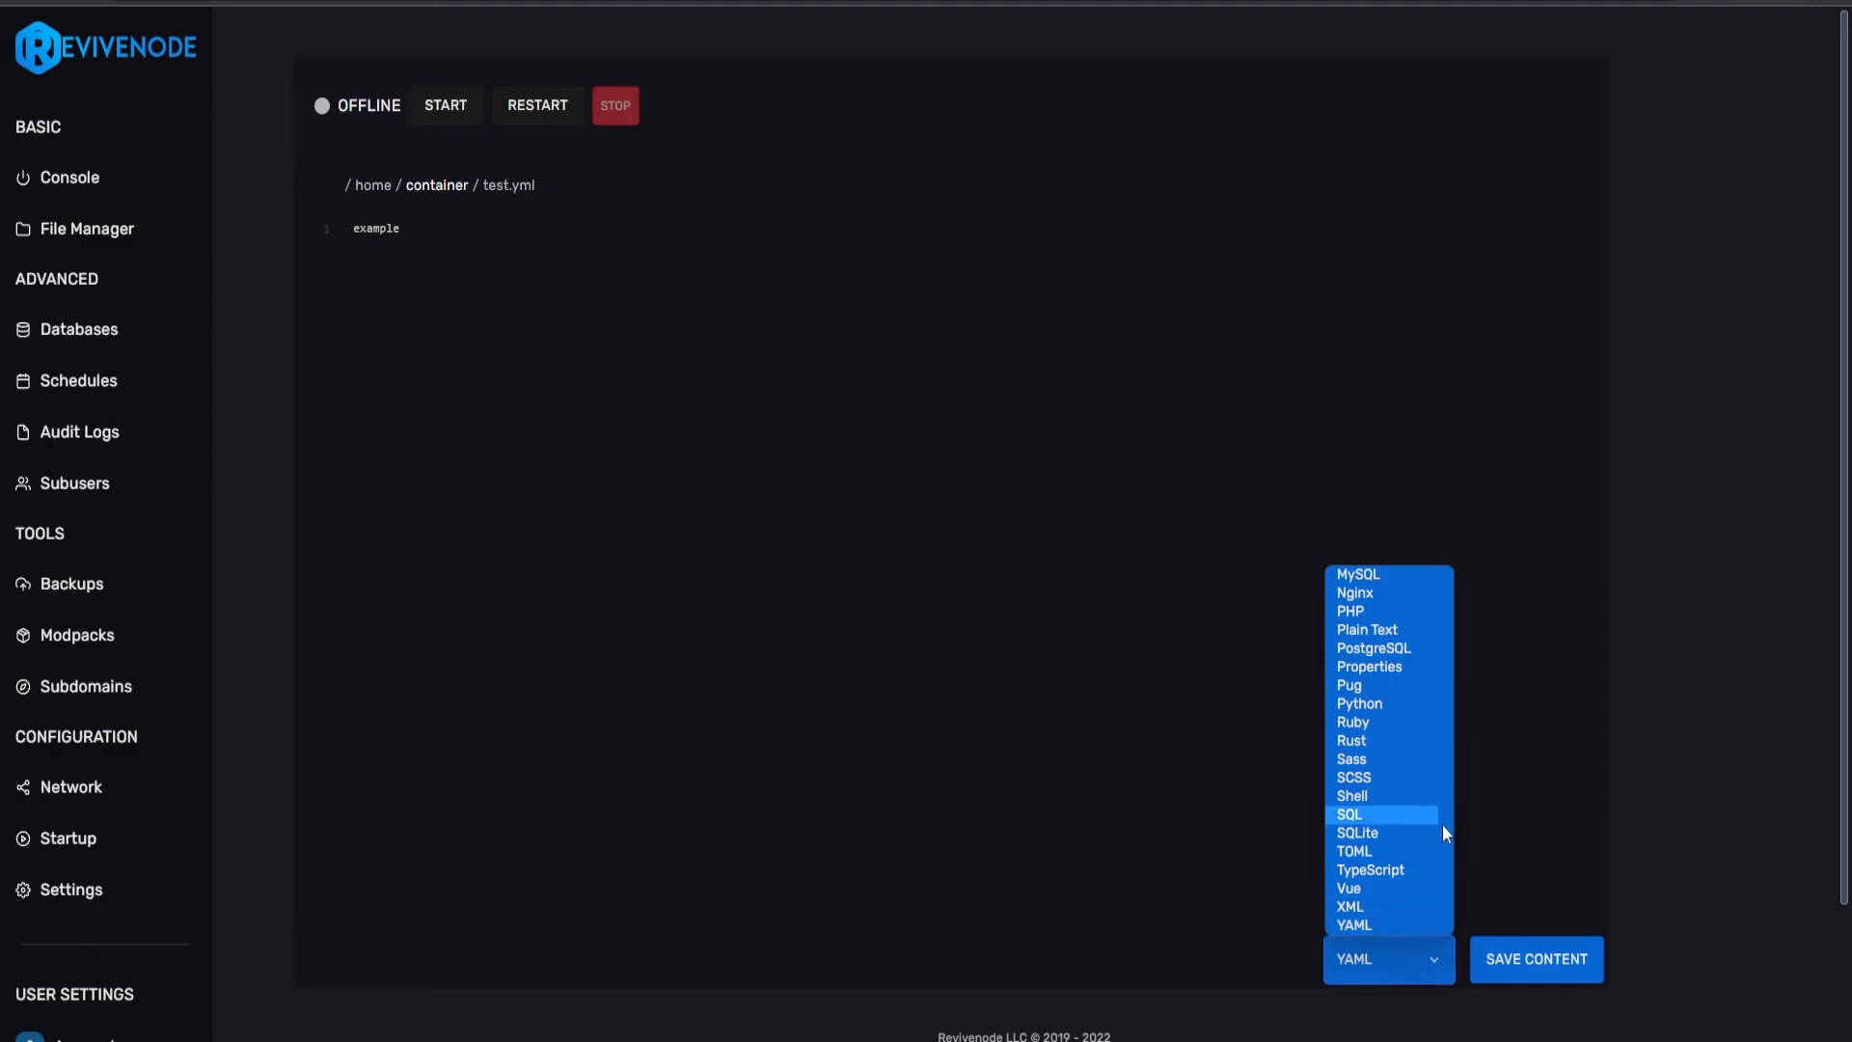
left_click_drag(1445, 887, 1448, 756)
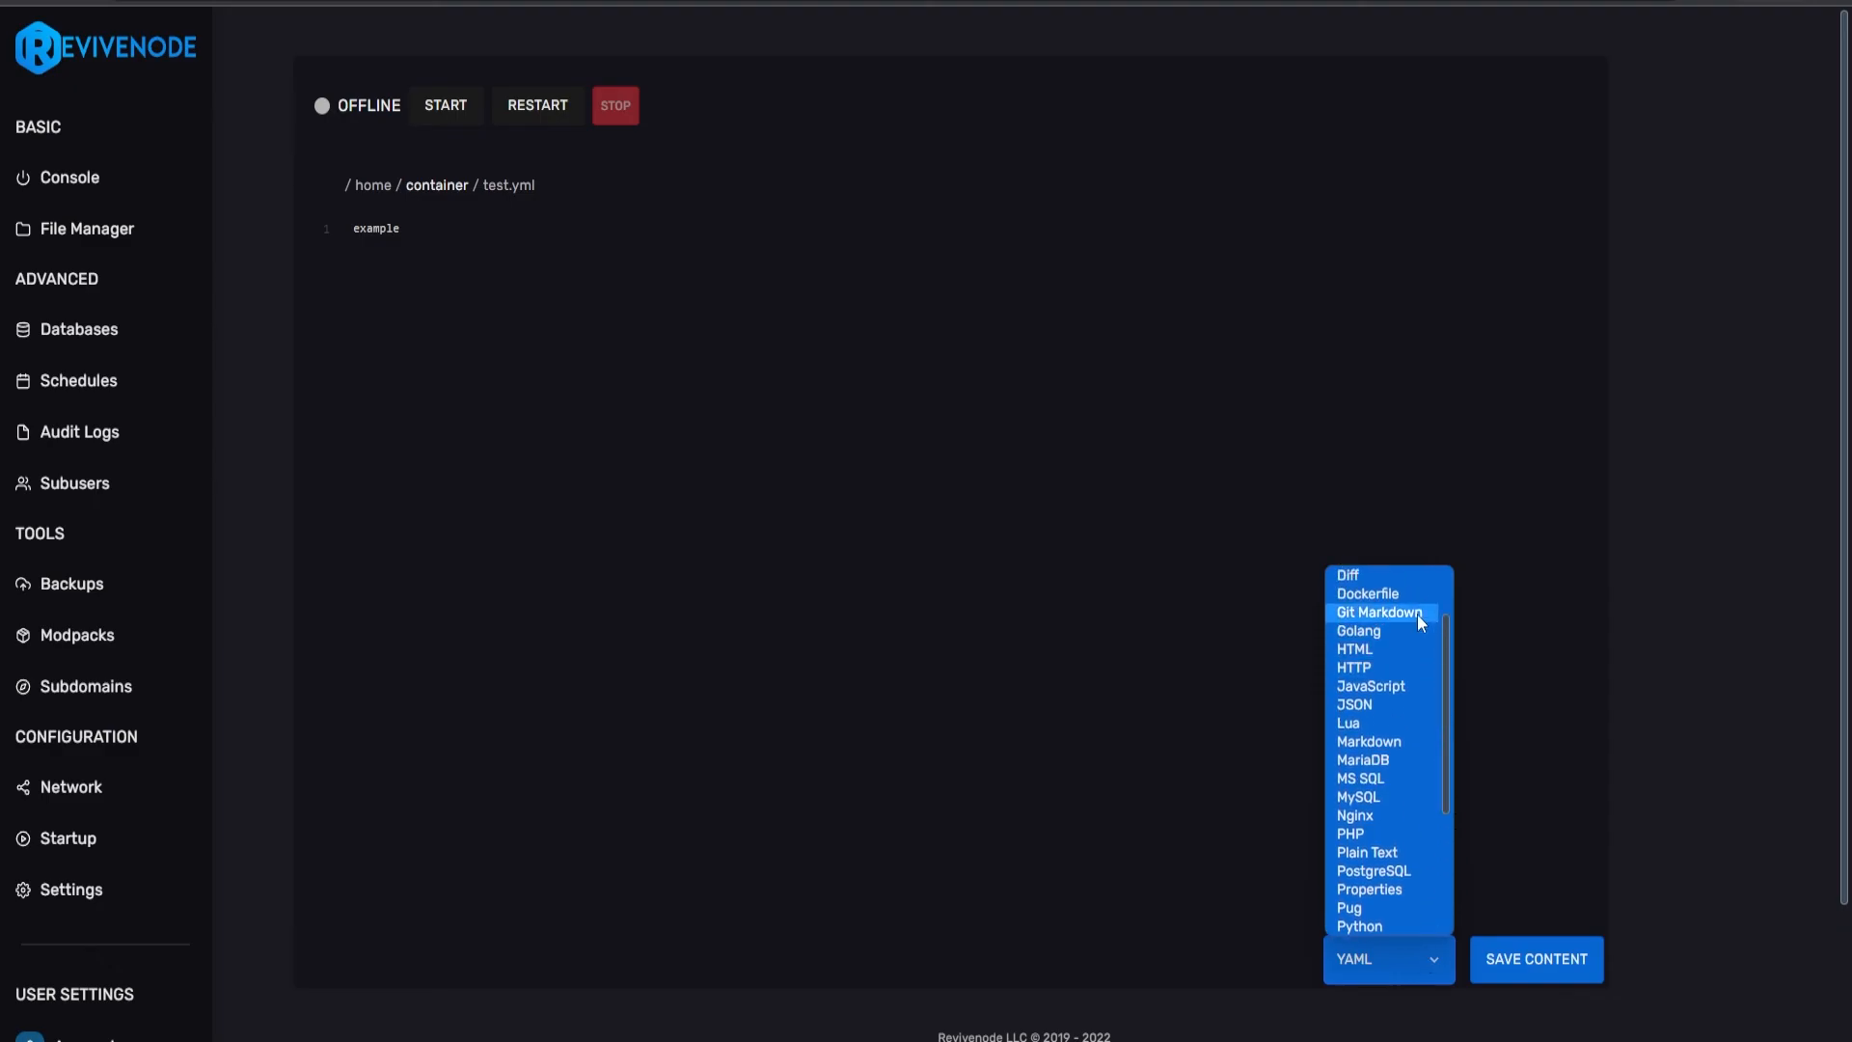
left_click(1417, 616)
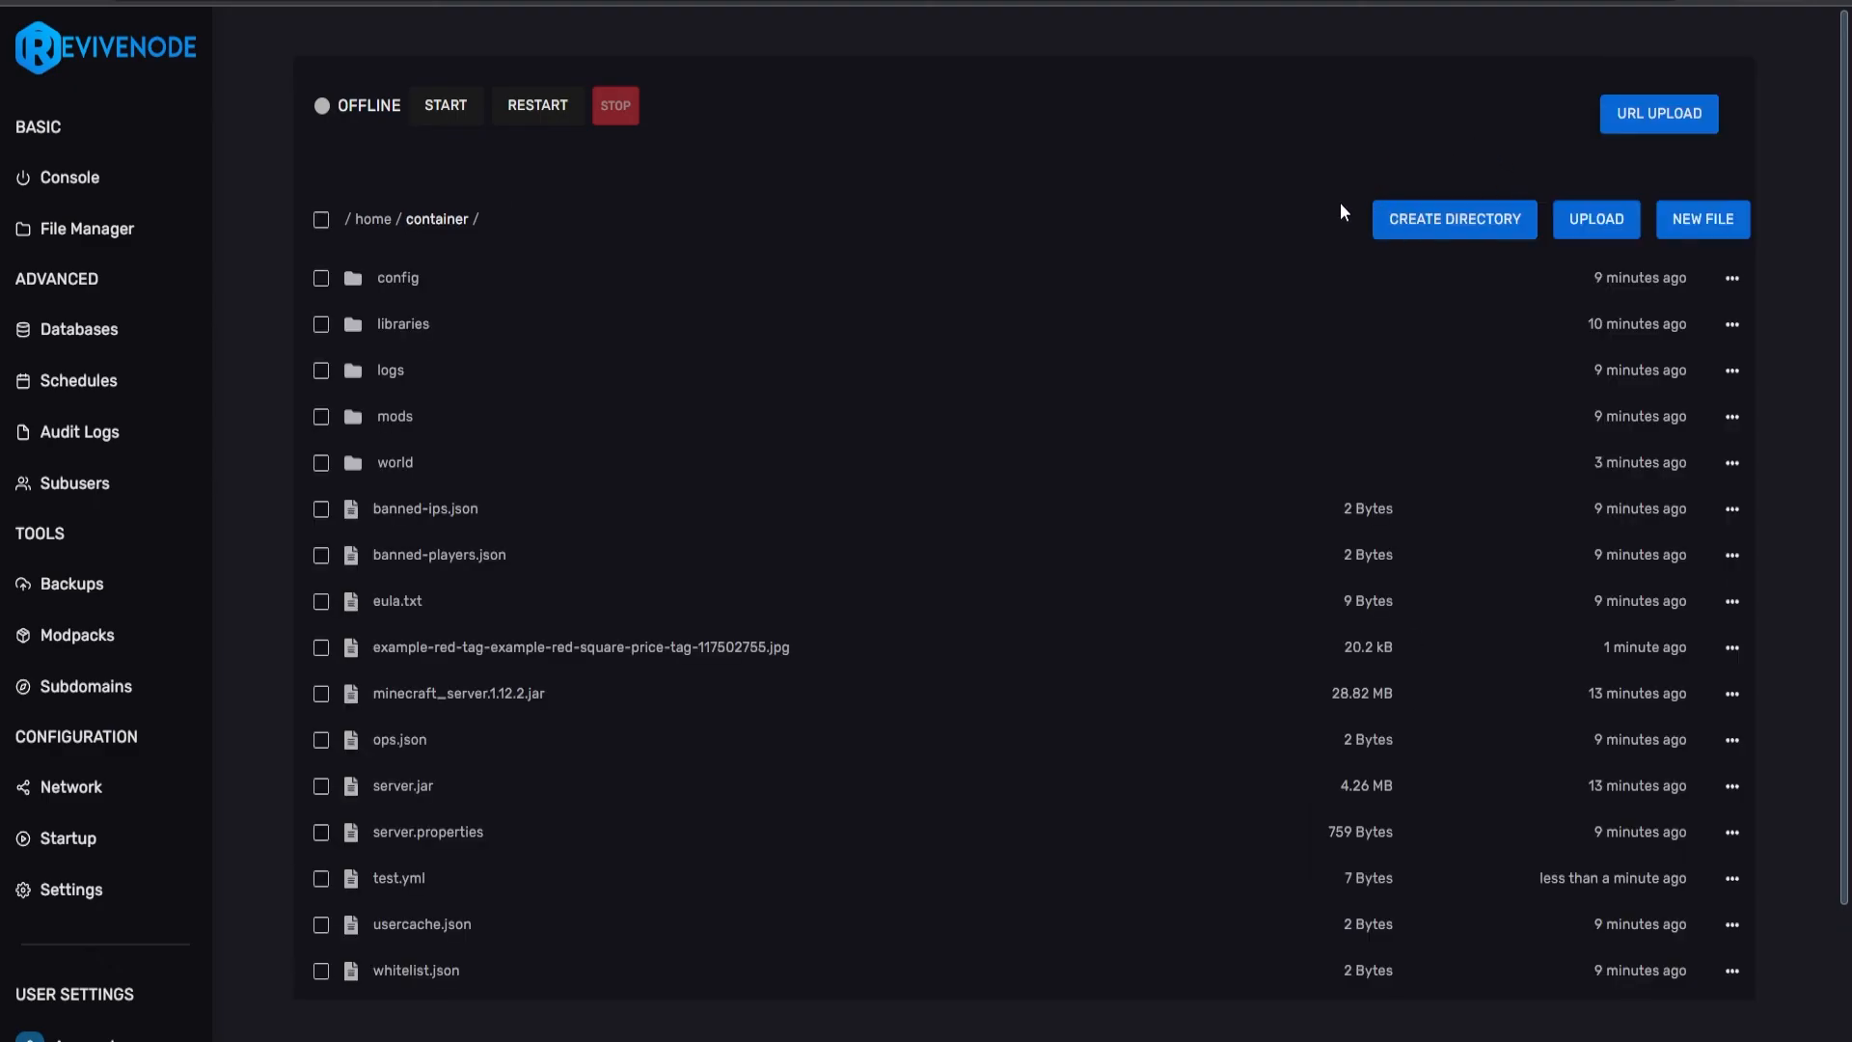
- Create a directory named example in the container directory
left_click(1421, 227)
type("example")
key("Return")
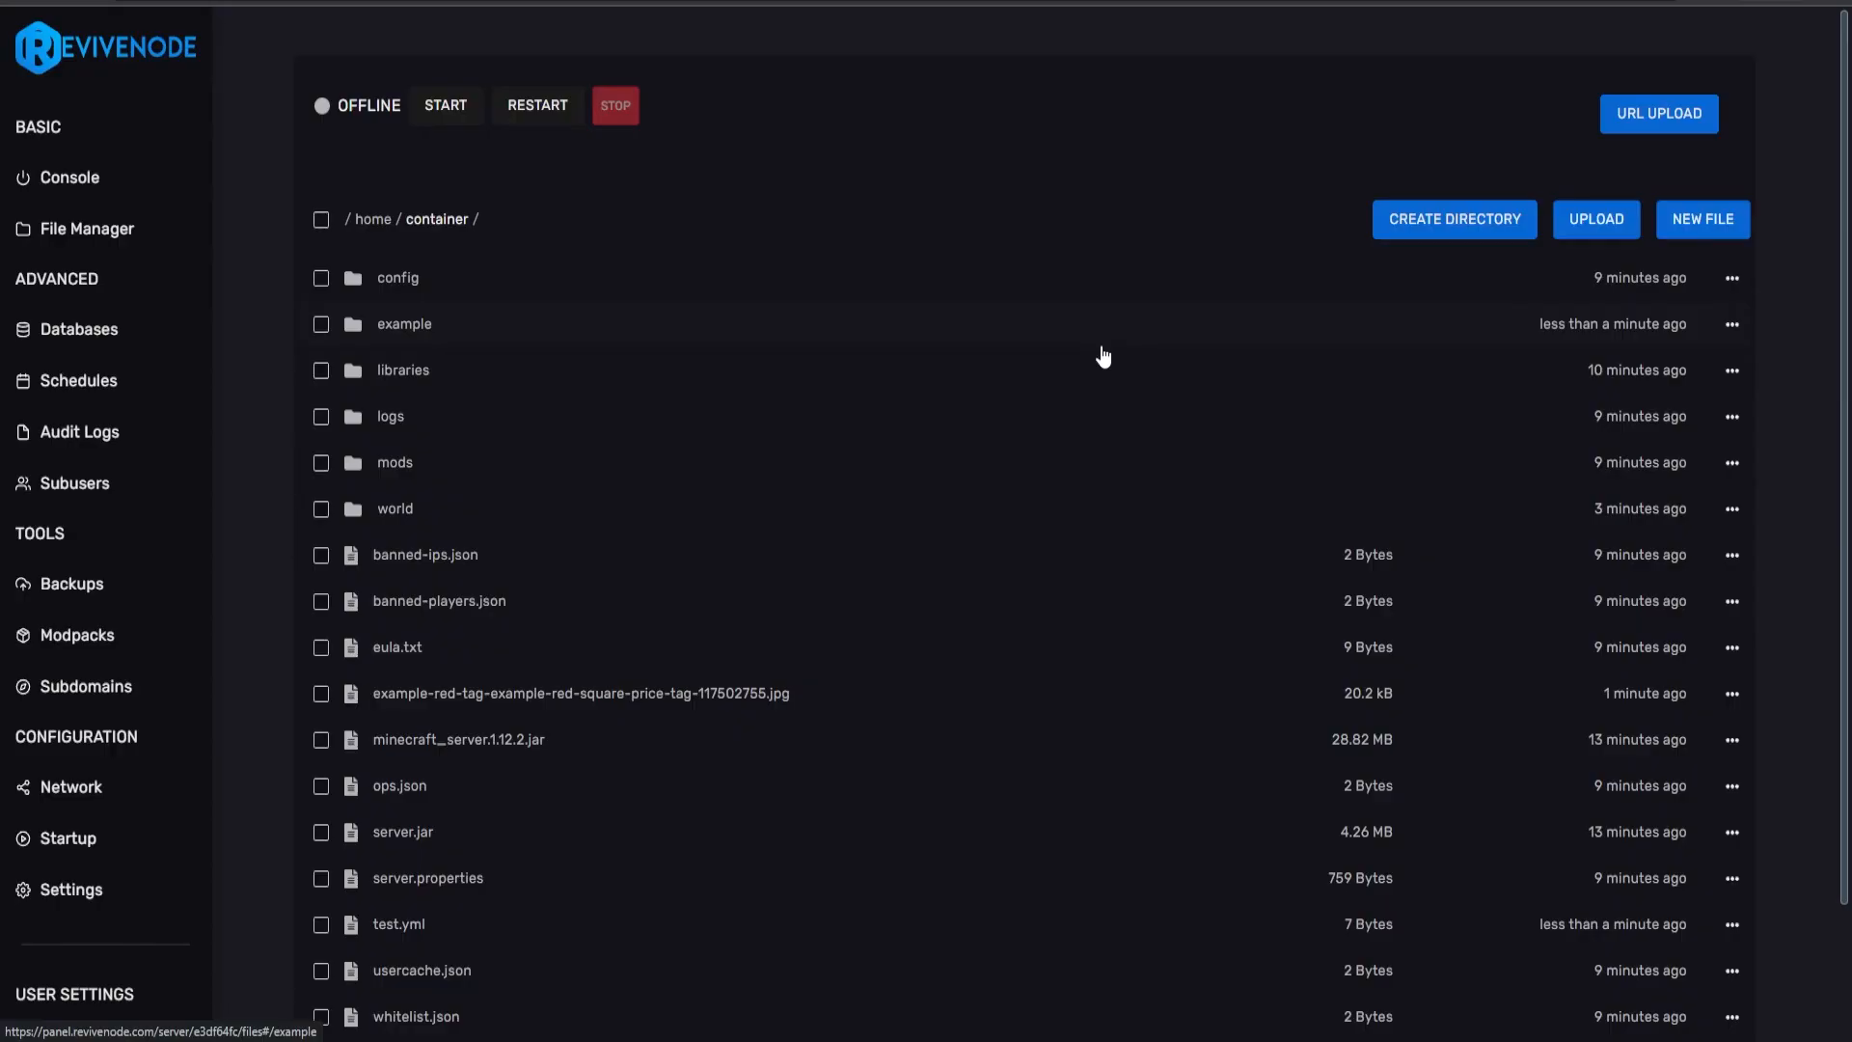